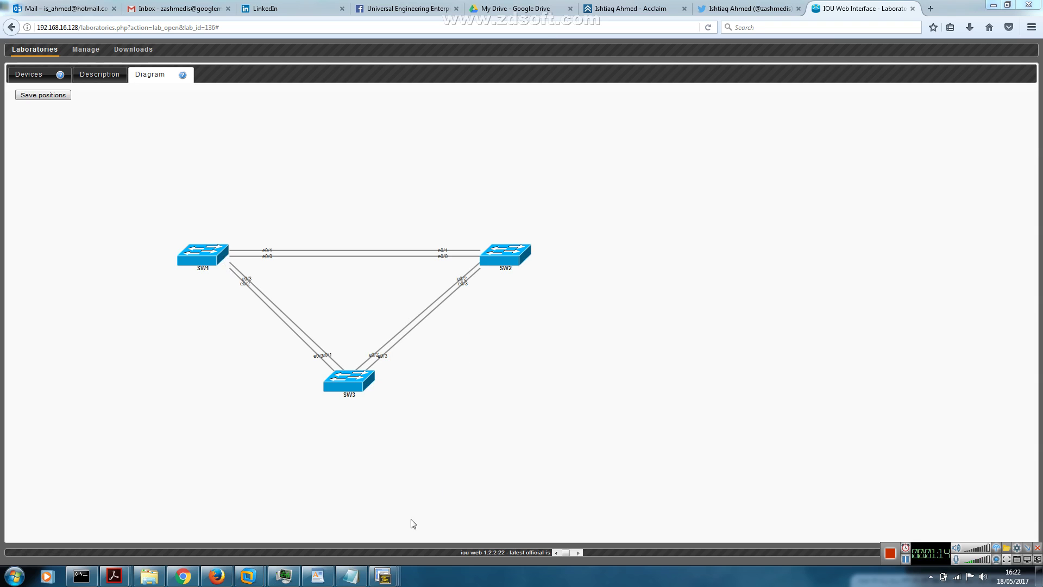
# Switch to the SW1 console session and enter privileged EXEC mode
pyautogui.moveTo(380, 575)
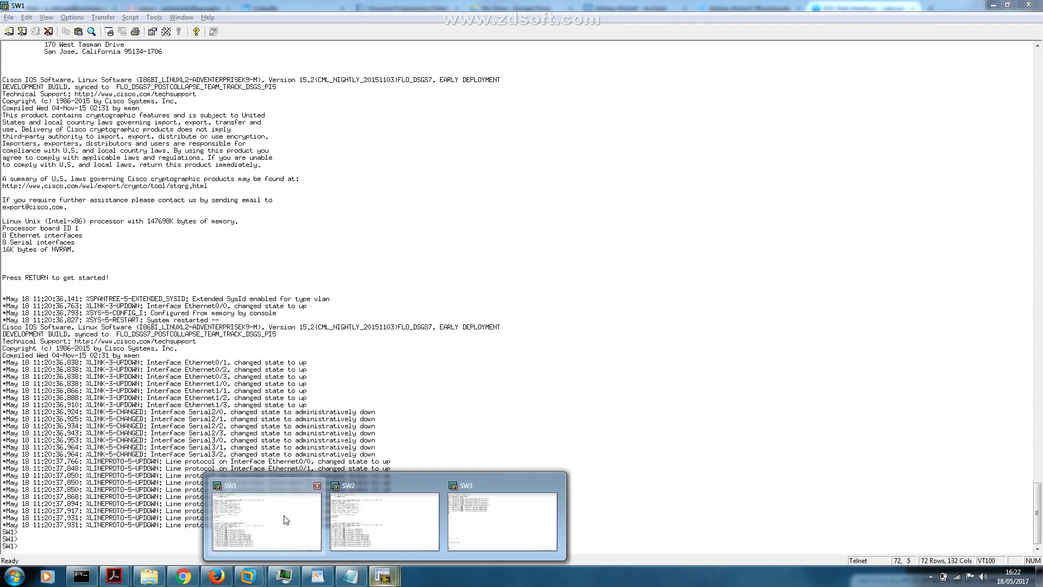
pyautogui.click(285, 520)
pyautogui.write('en')
pyautogui.press('Return')
pyautogui.press('Return')
pyautogui.press('Return')
pyautogui.press('Return')
# List the CDP neighbours of SW1 to check which local ports connect to SW2 and SW3
pyautogui.write('sh cdp nei')
pyautogui.press('Return')
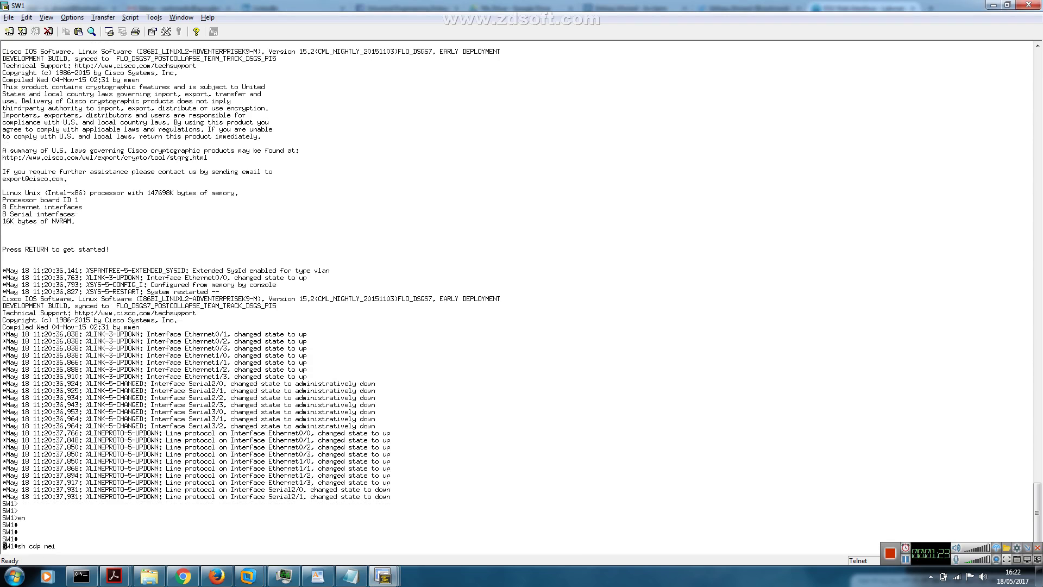
pyautogui.press('Return')
pyautogui.press('Return')
pyautogui.press('Return')
pyautogui.press('Return')
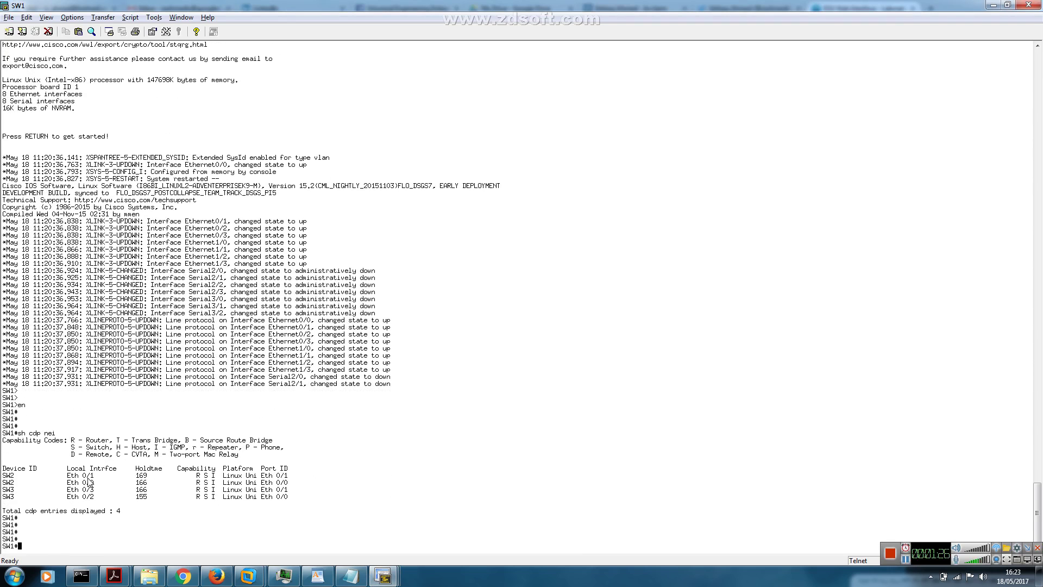
# Enter global configuration mode on SW1 and create the interface port-channel 12
pyautogui.write('conf t')
pyautogui.press('Return')
pyautogui.press('Return')
pyautogui.press('Return')
pyautogui.press('Return')
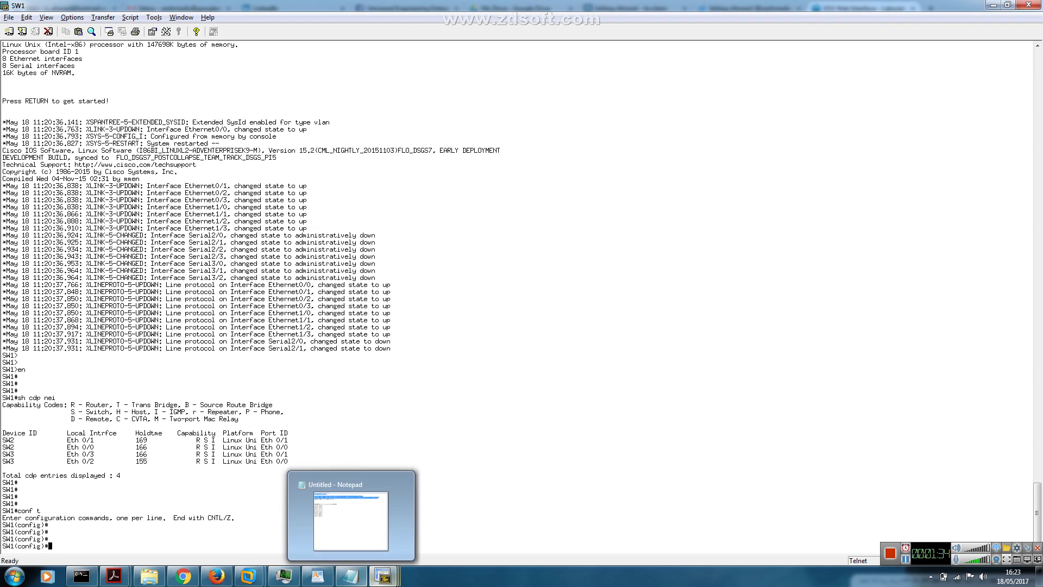
pyautogui.moveTo(383, 576)
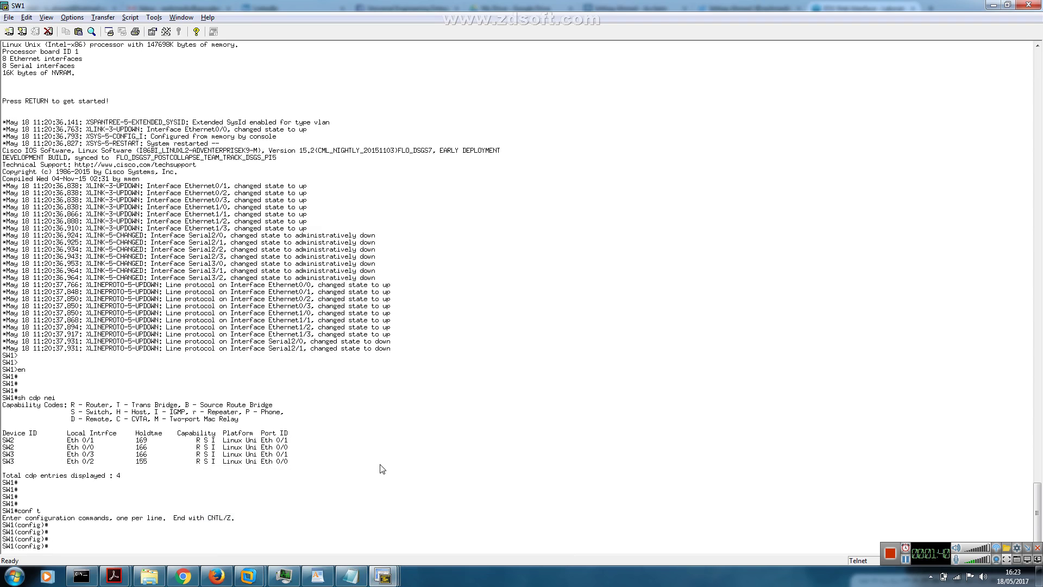
pyautogui.write('int port-cha')
pyautogui.press('Tab')
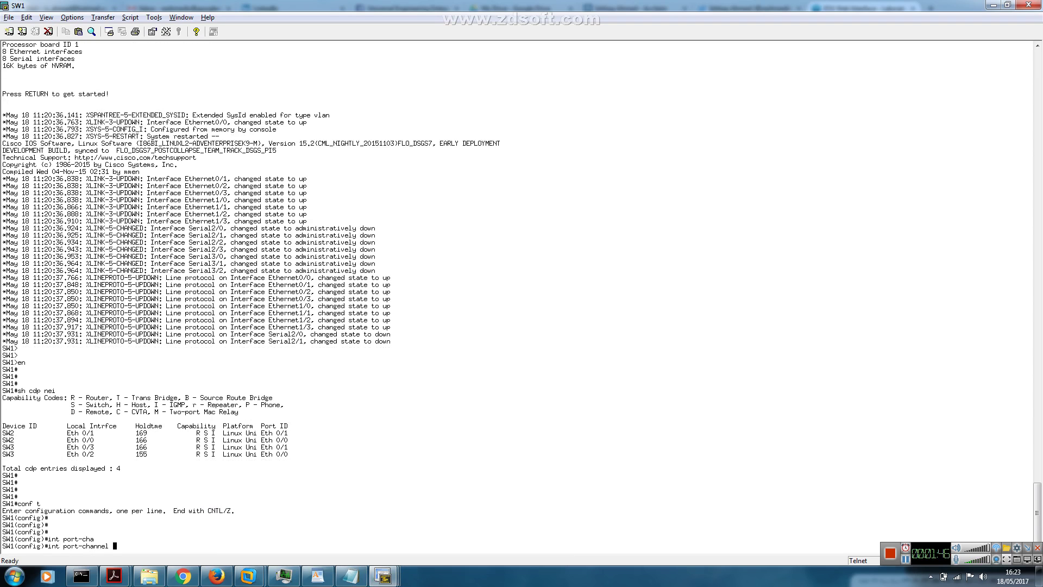
pyautogui.write('12')
pyautogui.press('Return')
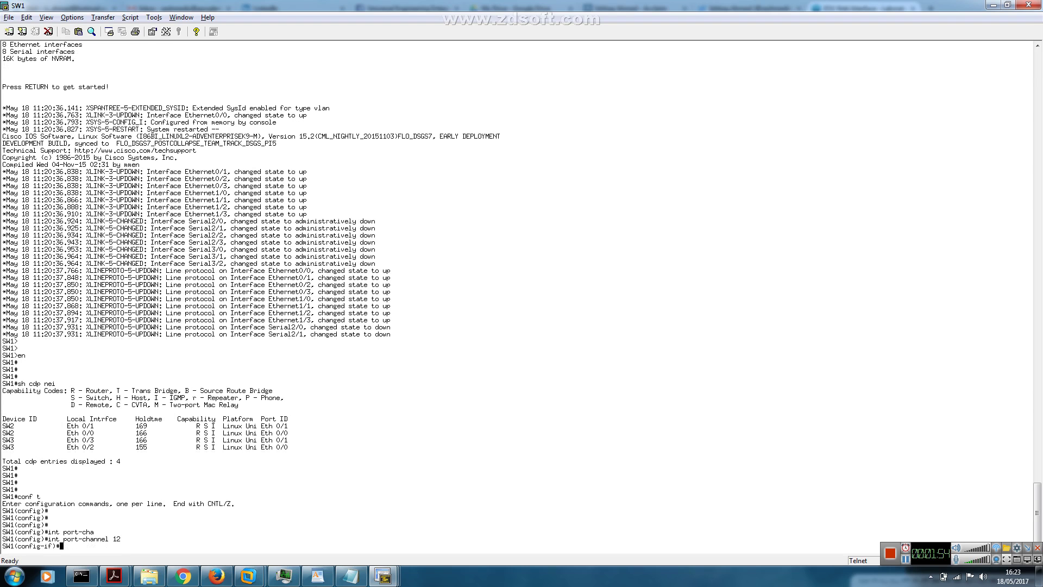
# Make SW1's port-channel 12 a routed port with no switchport and assign it IP address 192.168.1.1 255.255.255.252
pyautogui.write('no switch')
pyautogui.press('Tab')
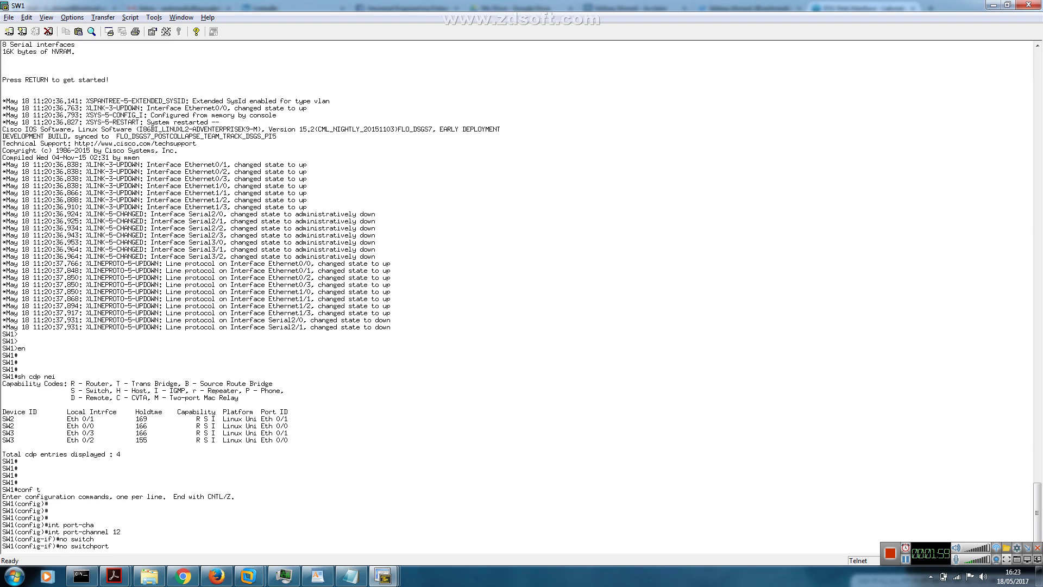
pyautogui.press('Return')
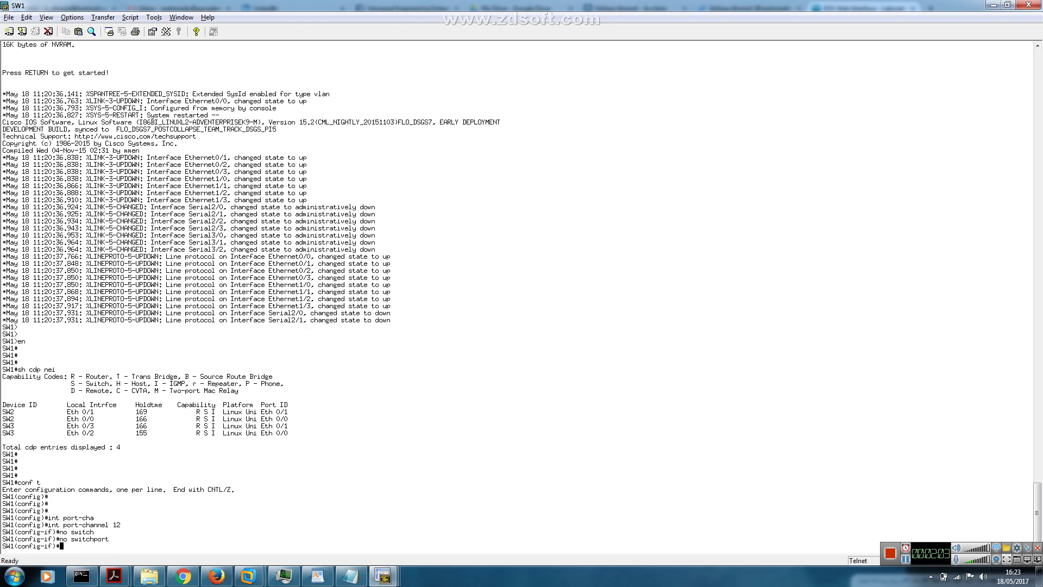
pyautogui.write('ip add')
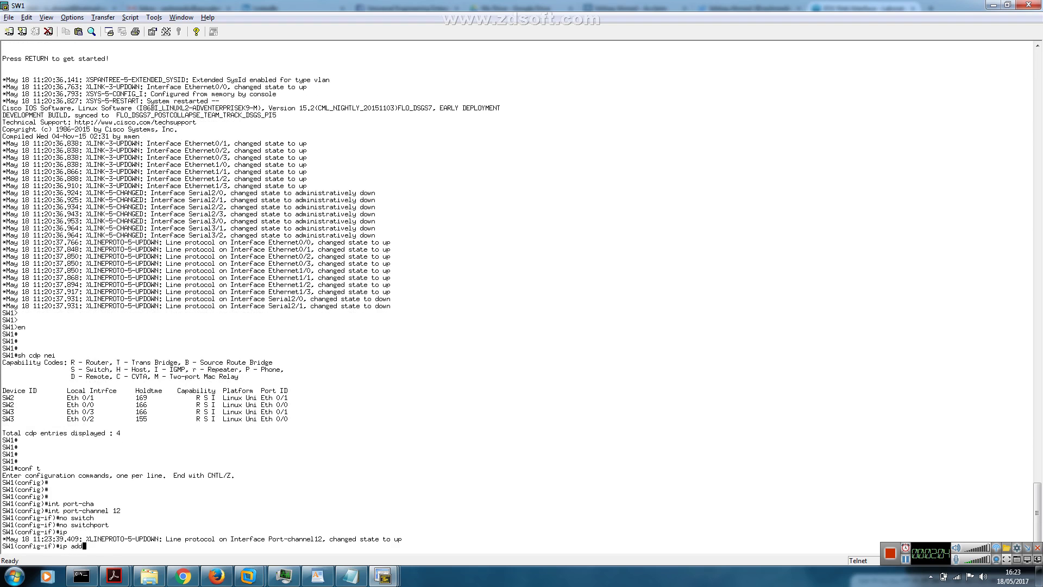
pyautogui.press('Tab')
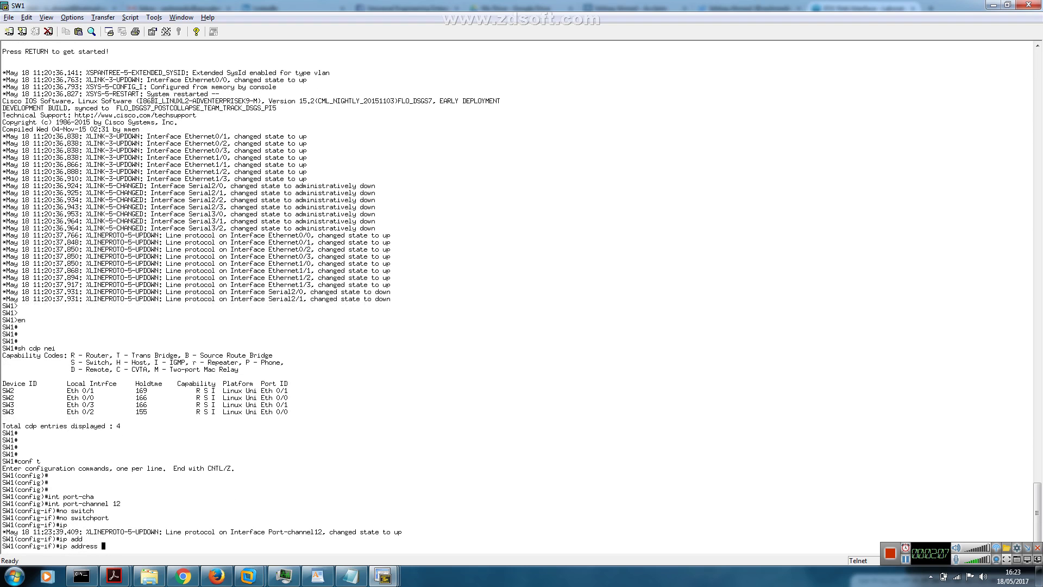
pyautogui.write('192.168.1.1 255.255.255.252')
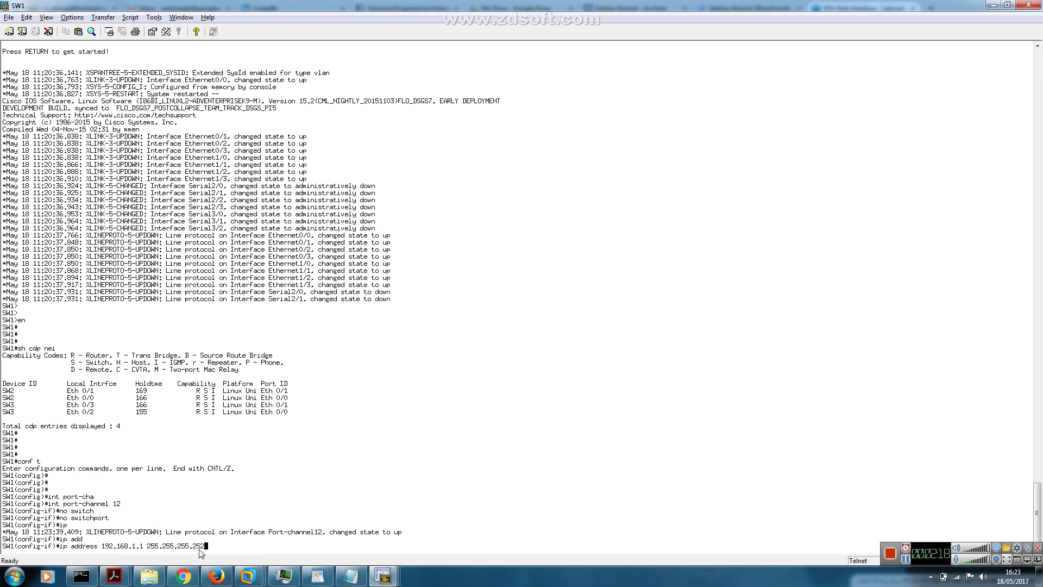
pyautogui.press('Return')
pyautogui.press('Return')
pyautogui.press('Return')
pyautogui.press('Return')
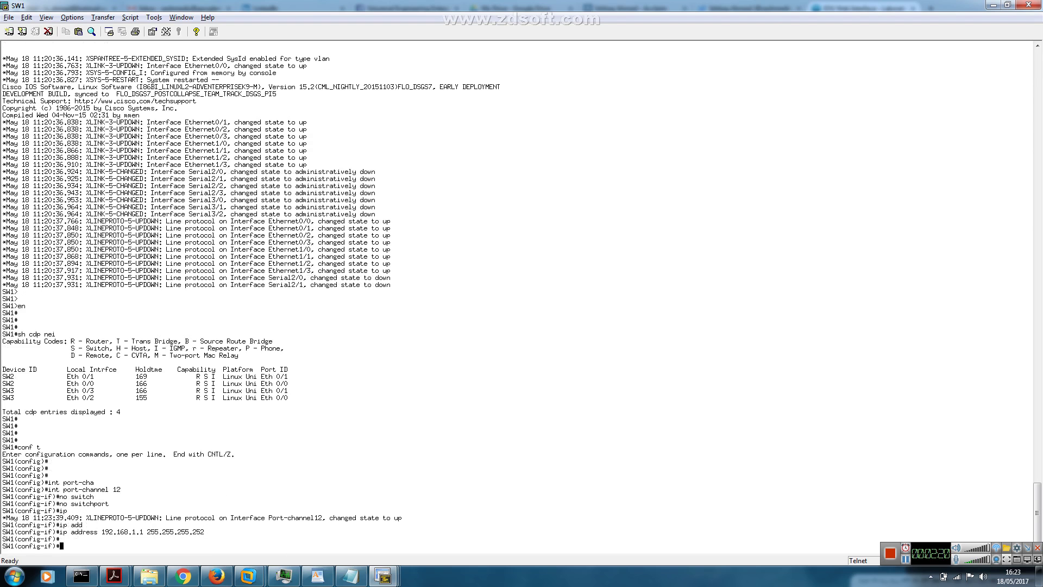
# Select the interface range e0/0-1 on SW1 and turn both into routed ports with no switchport
pyautogui.write('i')
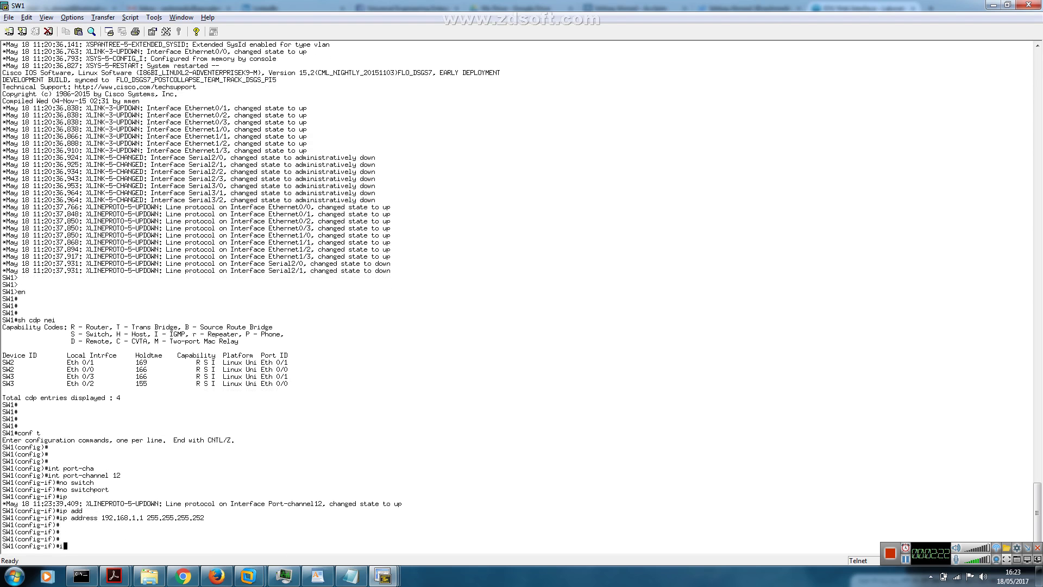
pyautogui.write('nt range e0/0-1')
pyautogui.press('Return')
pyautogui.press('Return')
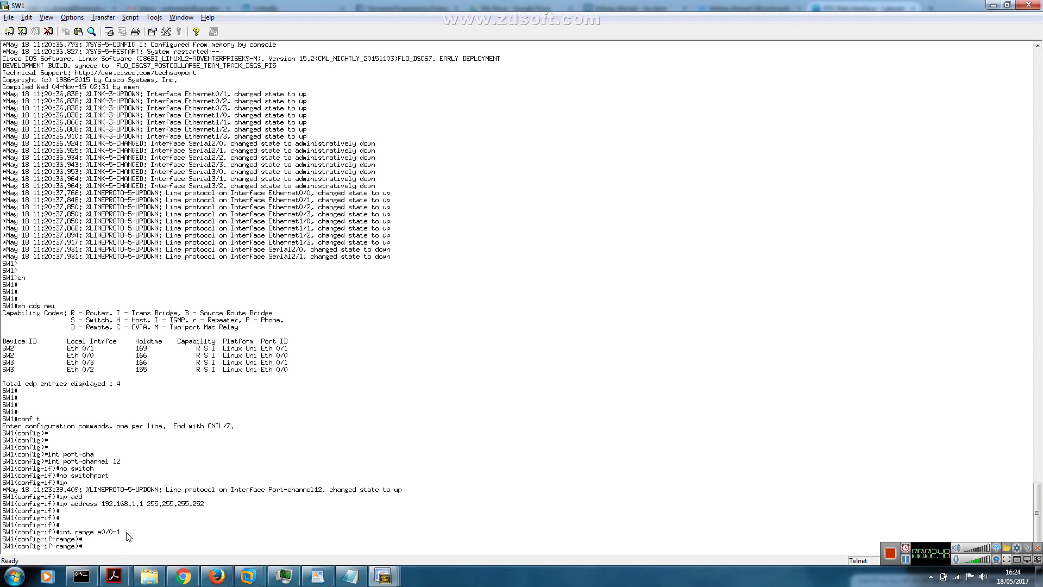
pyautogui.write('no switch')
pyautogui.press('Tab')
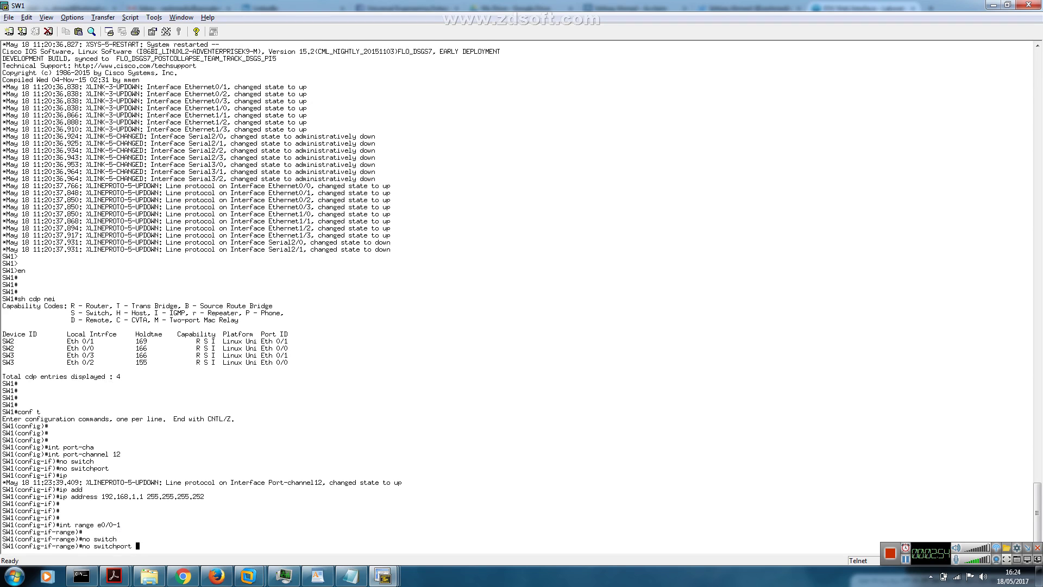
pyautogui.press('Return')
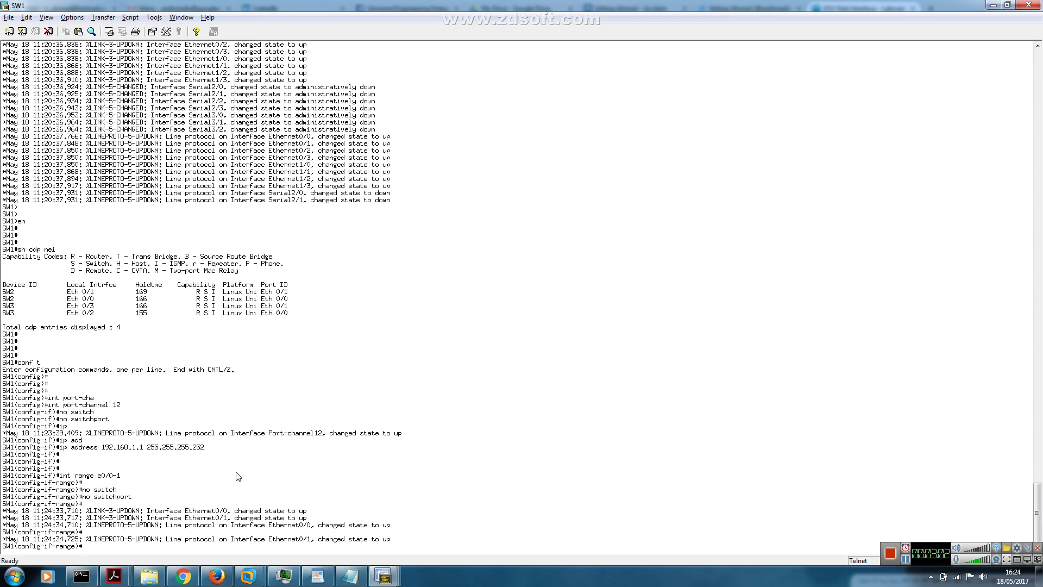
# Add the selected SW1 interfaces to channel-group 12 with mode on and leave configuration mode
pyautogui.write('channel-grou')
pyautogui.press('Tab')
pyautogui.write('12')
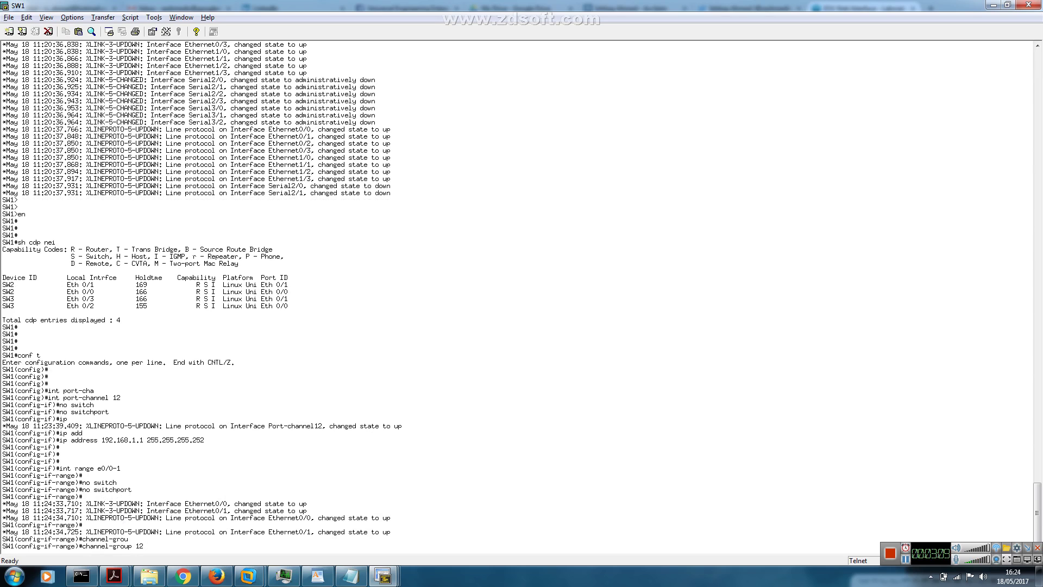
pyautogui.write(' mode on')
pyautogui.press('Return')
pyautogui.press('Return')
pyautogui.press('Return')
pyautogui.hotkey('ctrl', 'z')
pyautogui.press('Return')
pyautogui.press('Return')
pyautogui.press('Return')
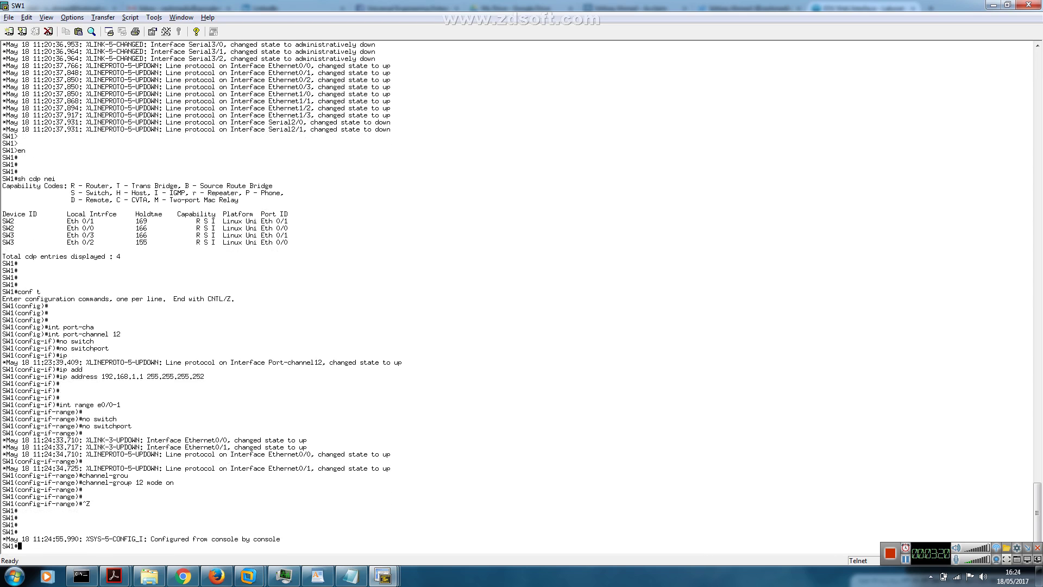
# Show the brief IP interface list on SW1 to check the address and status of port-channel 12
pyautogui.write('sh')
pyautogui.write('int br')
pyautogui.press('Return')
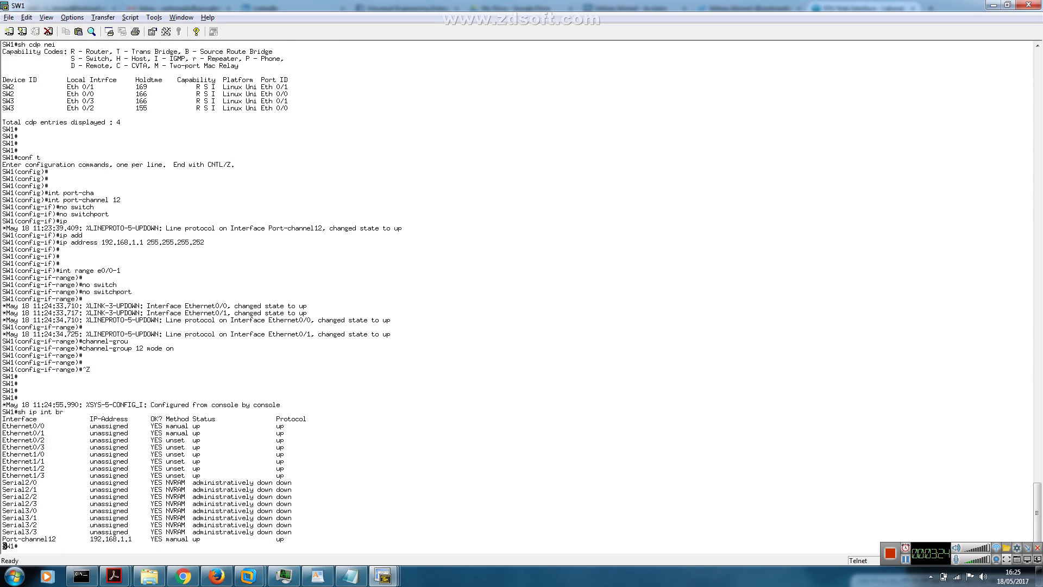
pyautogui.press('Return')
pyautogui.press('Return')
pyautogui.press('Return')
pyautogui.press('Return')
pyautogui.press('Return')
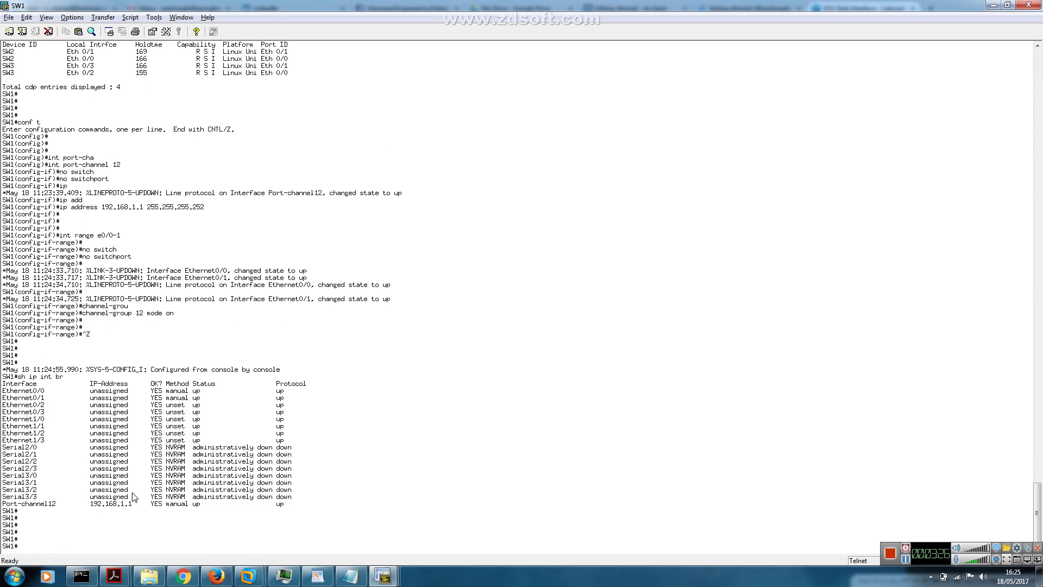
# Show the EtherChannel summary on SW1 to check group 12 and its member ports
pyautogui.write('sh etherchannel summ')
pyautogui.press('Tab')
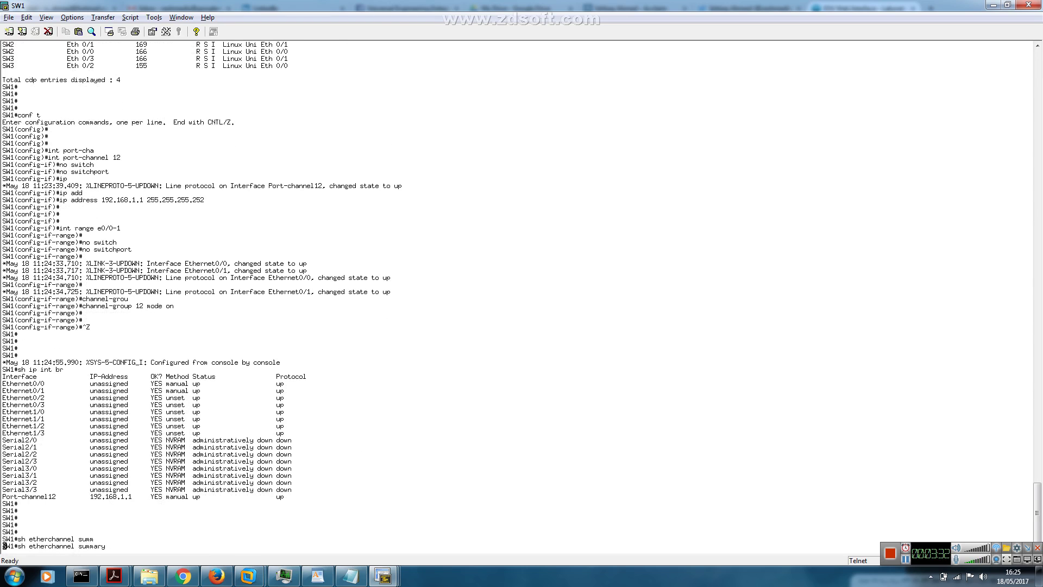
pyautogui.press('Return')
pyautogui.press('Return')
pyautogui.press('Return')
pyautogui.press('Return')
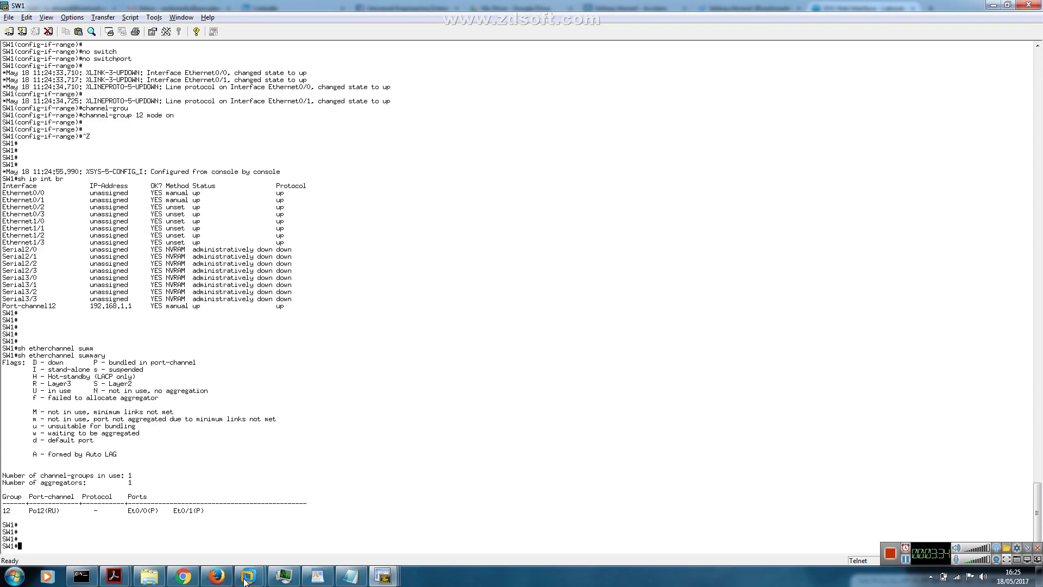
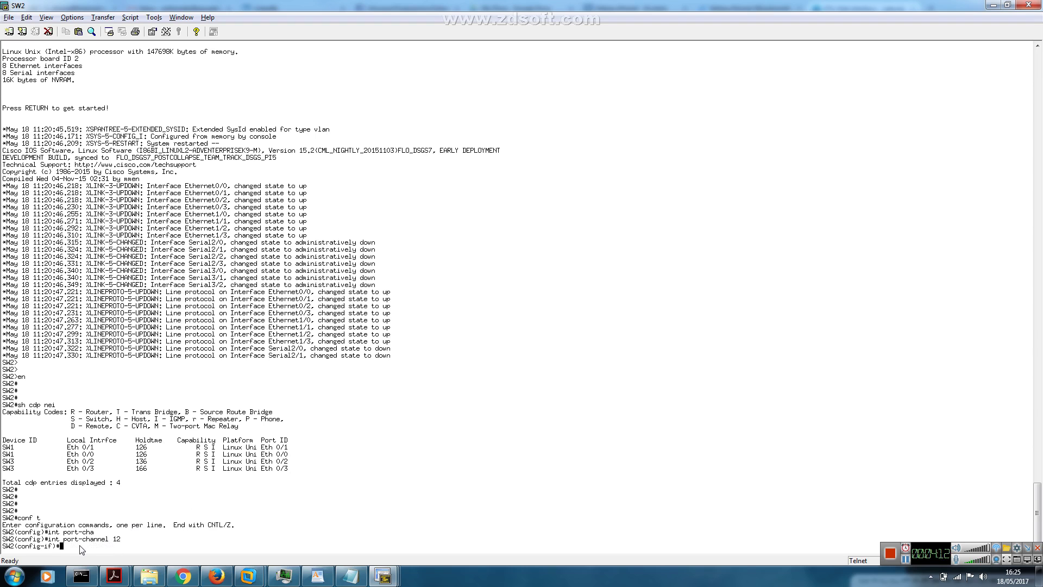
# On SW2, make port-channel 12 a routed port with no switchport
pyautogui.write('no switch')
pyautogui.press('Tab')
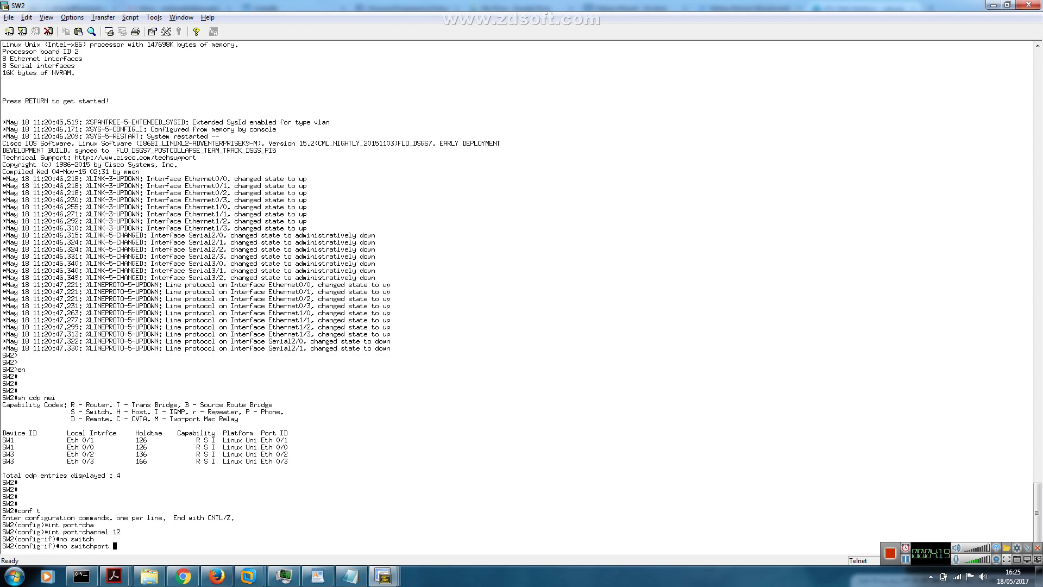
pyautogui.press('Return')
# Assign IP address 192.168.1.2 with mask 255.255.255.252 to port-channel 12 on SW2
pyautogui.write('ip ')
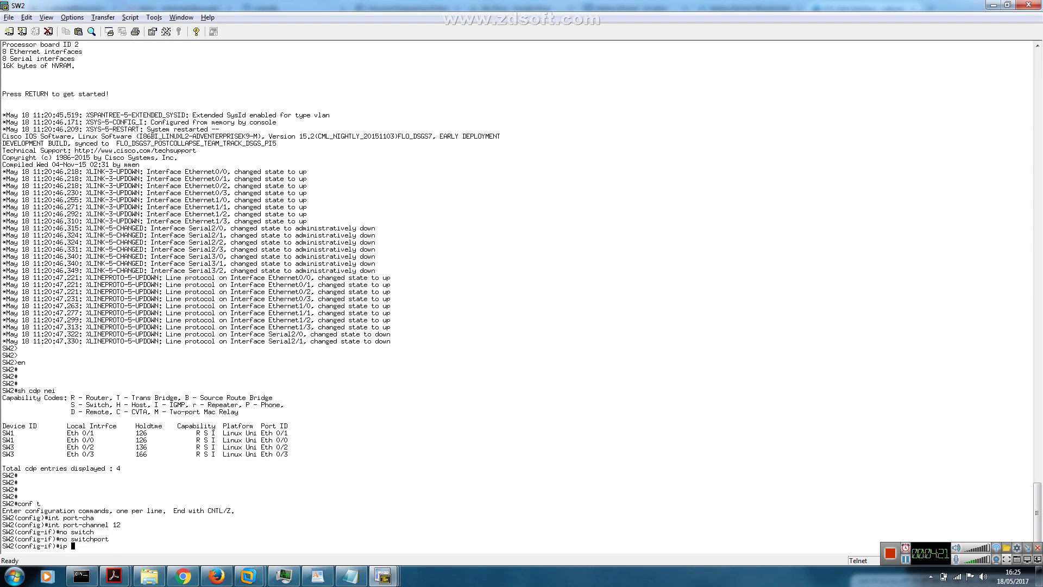
pyautogui.write('add')
pyautogui.press('Tab')
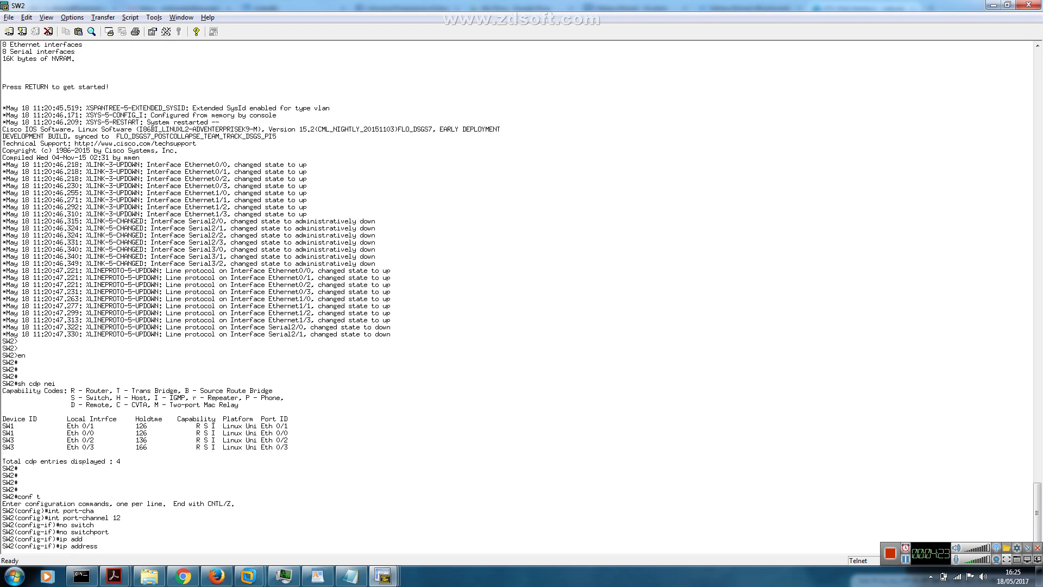
pyautogui.write('192.168.1.2')
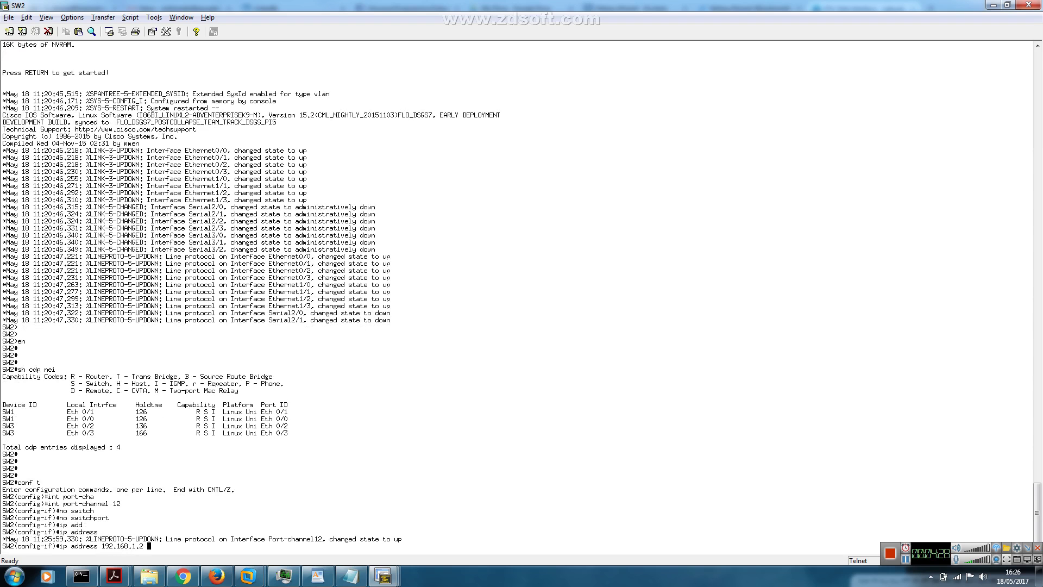
pyautogui.write(' 255.25.255.252')
pyautogui.press('Left')
pyautogui.press('Left')
pyautogui.press('Left')
pyautogui.press('Left')
pyautogui.press('Left')
pyautogui.press('Left')
pyautogui.press('Left')
pyautogui.write('5.')
pyautogui.press('Return')
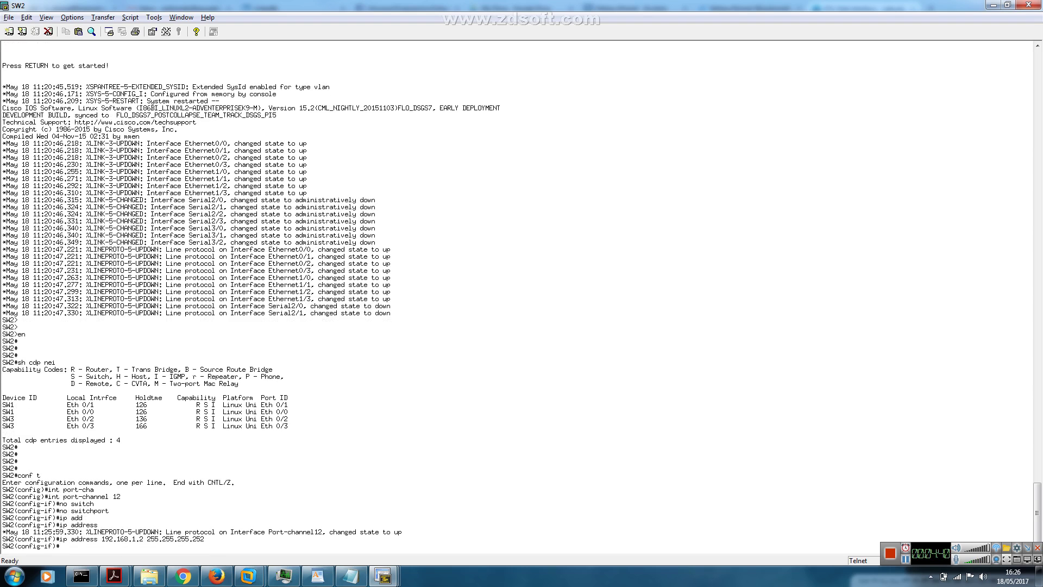
pyautogui.press('Return')
# Select the interface range e0/0-1 on SW2 and turn both into routed ports with no switchport
pyautogui.write('in')
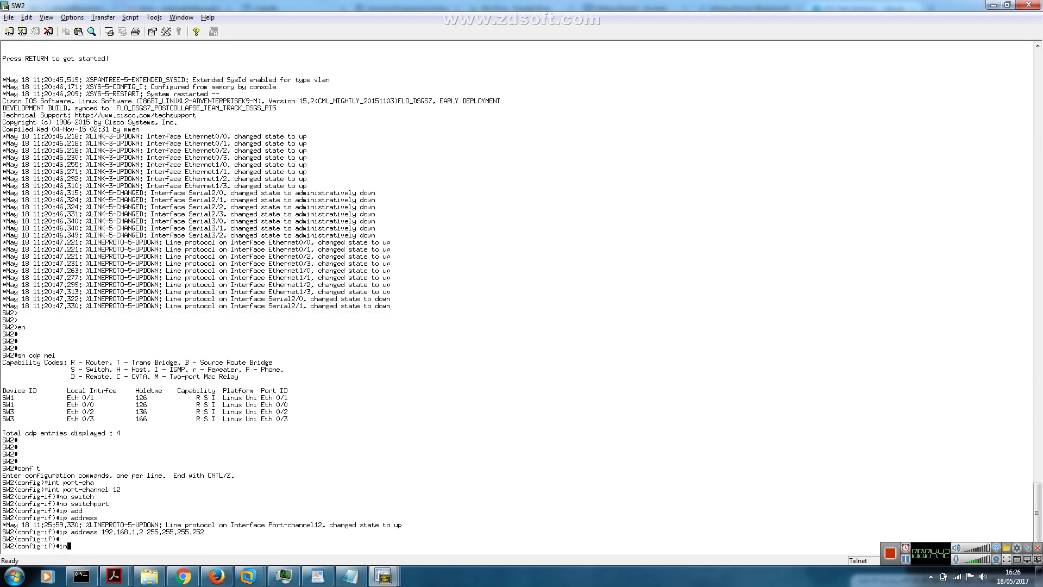
pyautogui.write('t range e0/0-1')
pyautogui.press('Return')
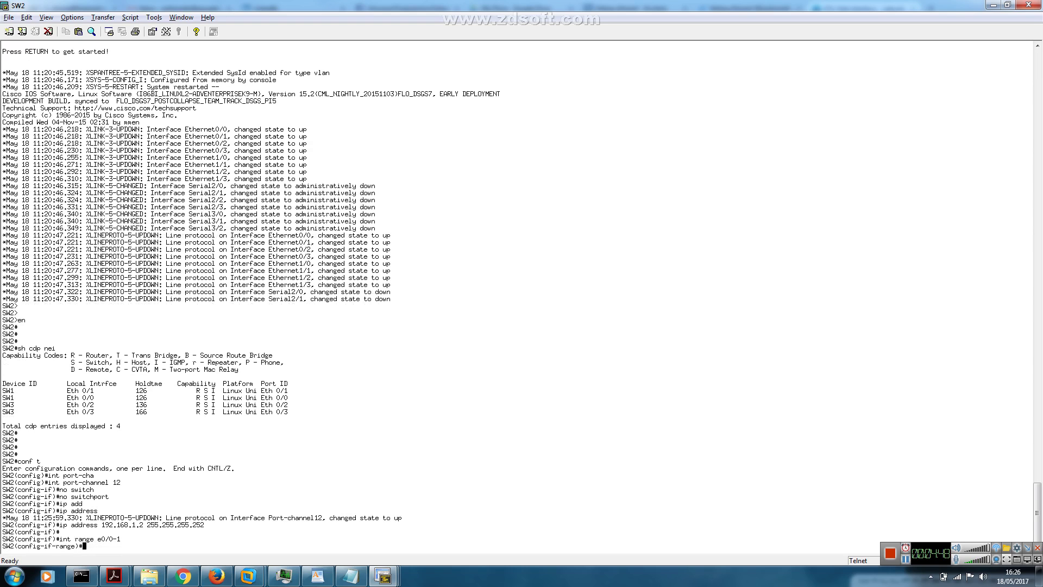
pyautogui.write('no switch')
pyautogui.press('Tab')
pyautogui.press('Return')
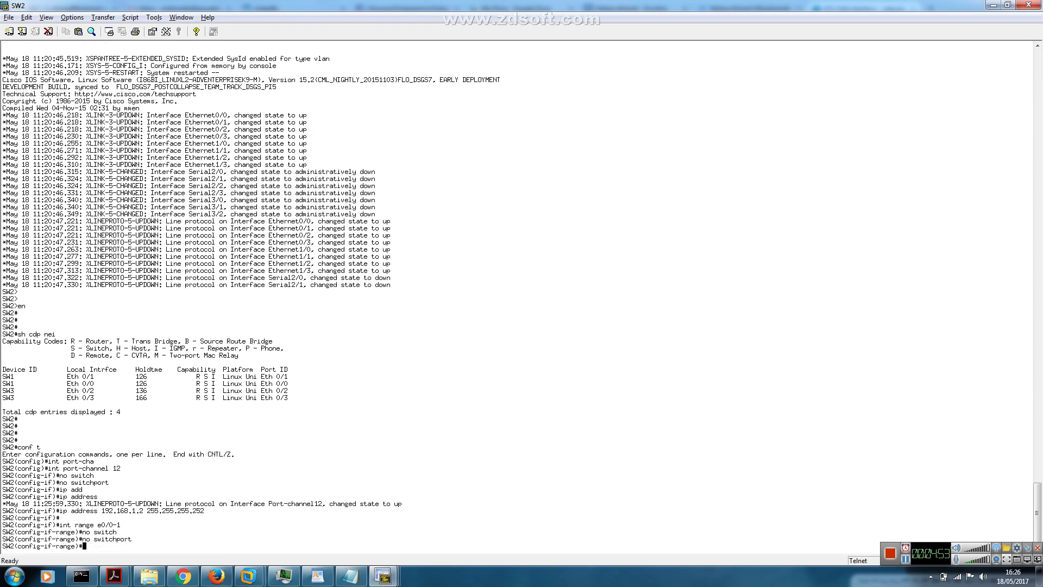
# Add the selected SW2 interfaces to channel-group 12 with mode on and leave configuration mode
pyautogui.write('channel-group 12 mode ')
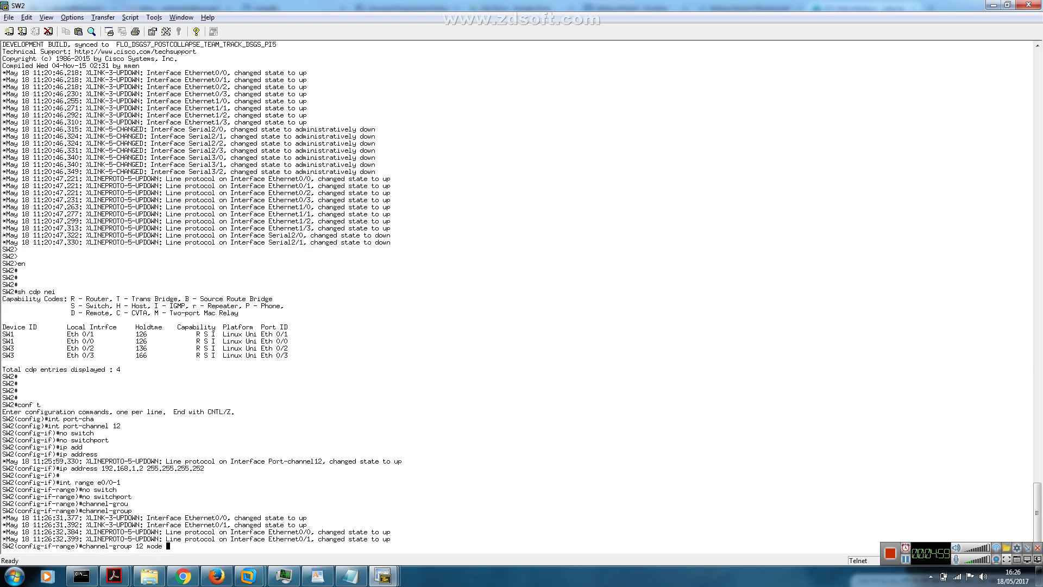
pyautogui.write('on')
pyautogui.press('Return')
pyautogui.press('Return')
pyautogui.press('Return')
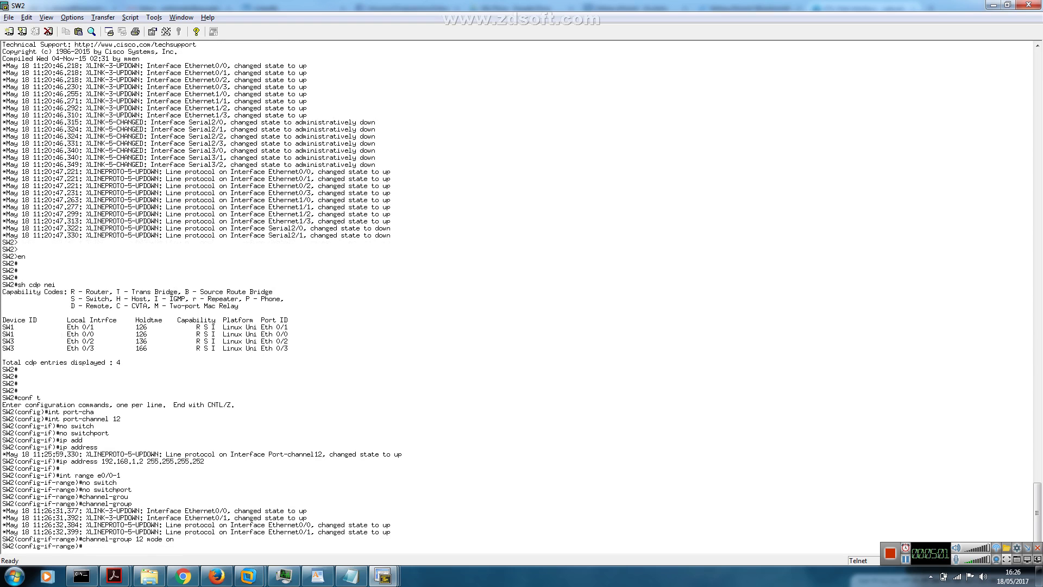
pyautogui.hotkey('ctrl', 'z')
pyautogui.press('Return')
pyautogui.press('Return')
# Display the brief IP interface status on SW2 with sh ip int br
pyautogui.write('s')
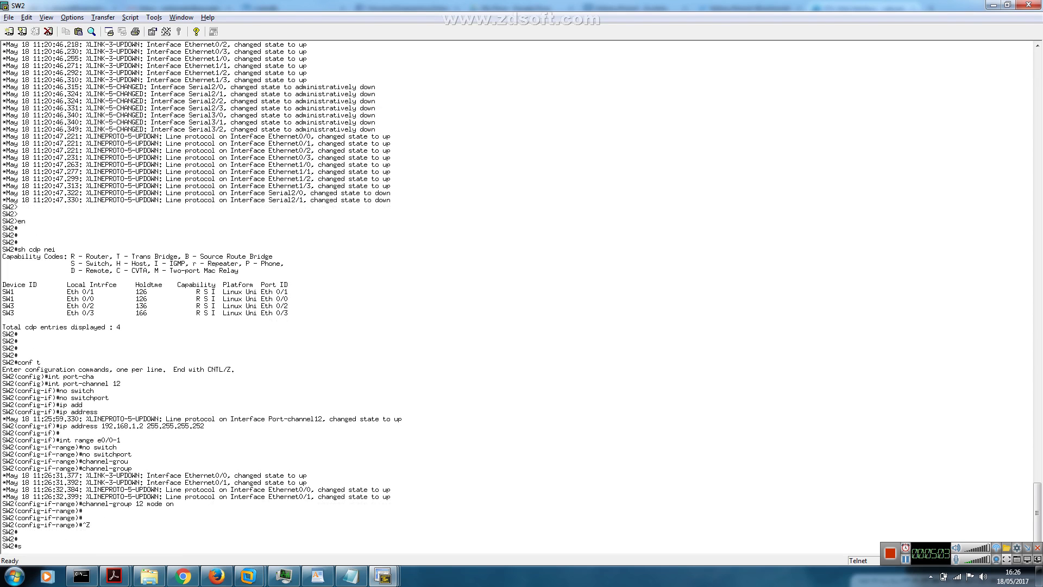
pyautogui.write('h ip int br')
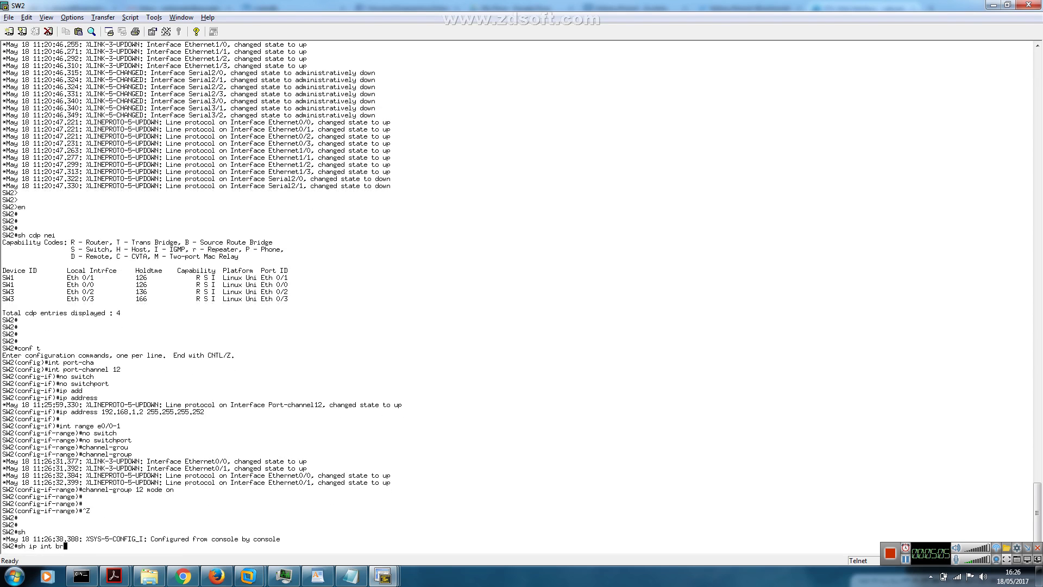
pyautogui.press('Return')
pyautogui.press('Return')
pyautogui.press('Return')
pyautogui.press('Return')
pyautogui.press('Return')
pyautogui.press('Return')
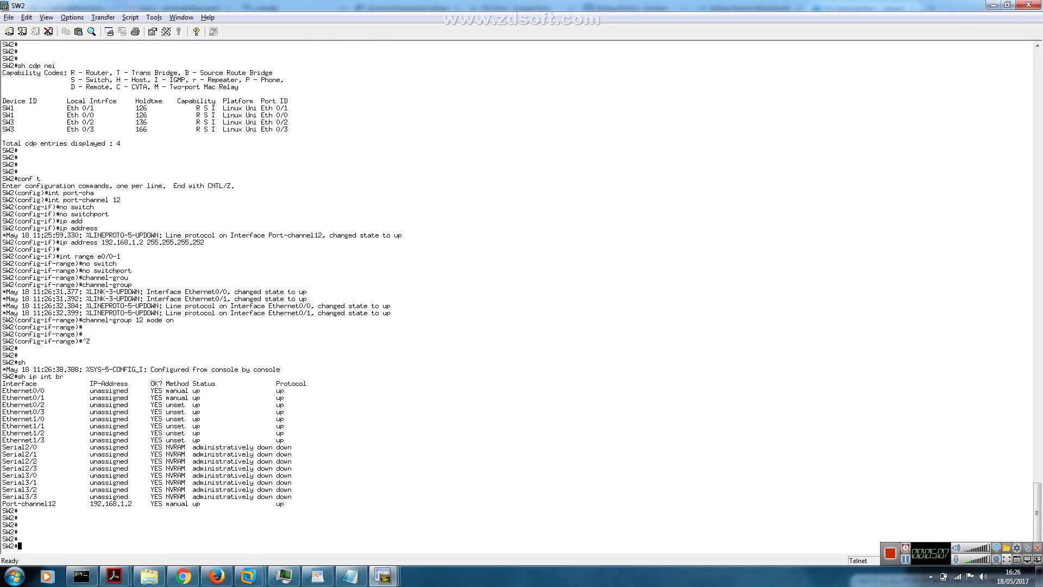
# Display the EtherChannel summary on SW2
pyautogui.write('sh etherchann summ')
pyautogui.press('Tab')
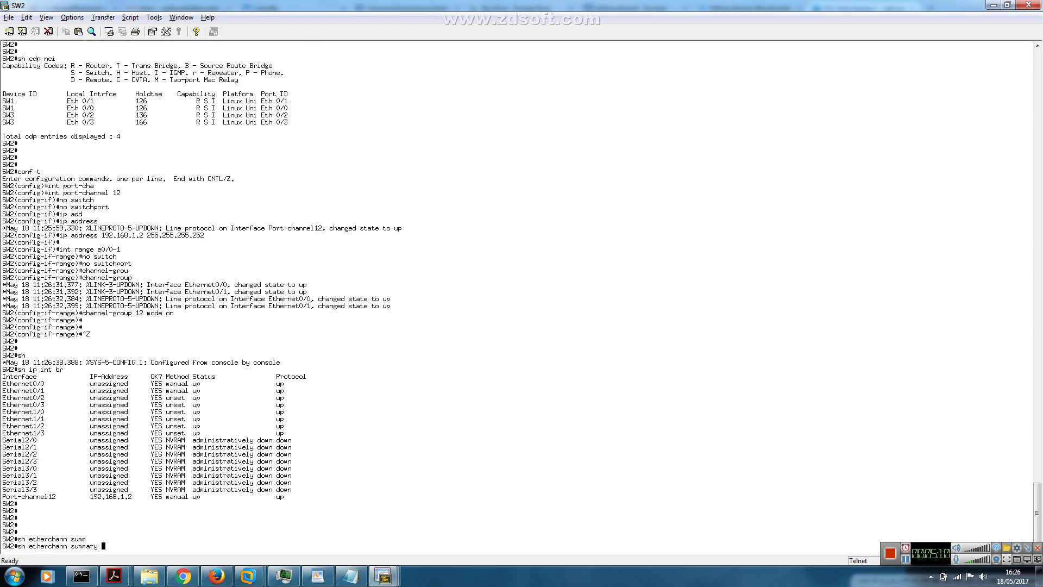
pyautogui.press('Return')
pyautogui.press('Return')
pyautogui.press('Return')
pyautogui.press('Return')
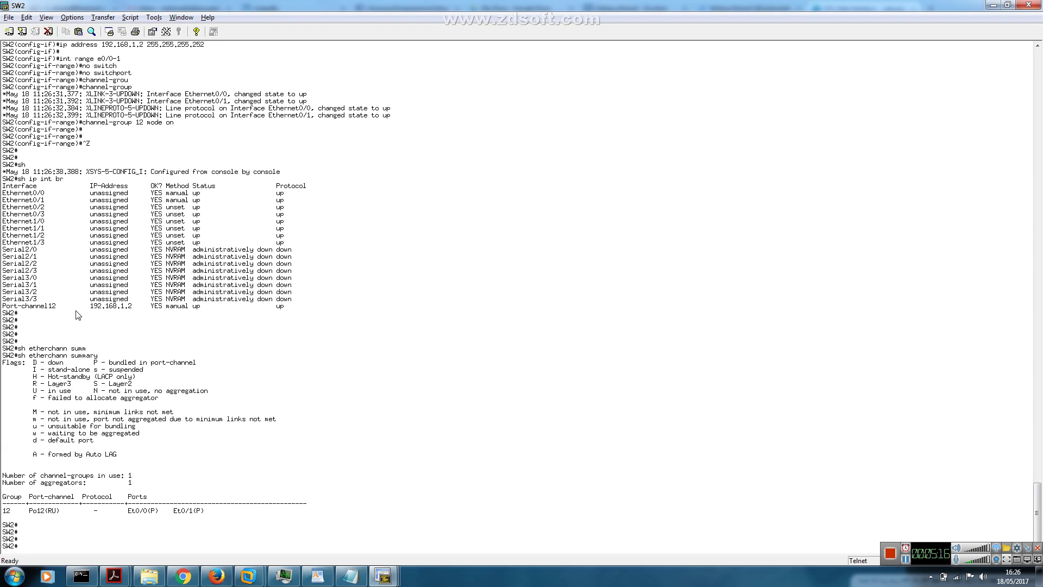
# Ping SW1's port-channel address 192.168.1.1 from SW2 twice
pyautogui.write('ping 192.168.1.1')
pyautogui.press('Return')
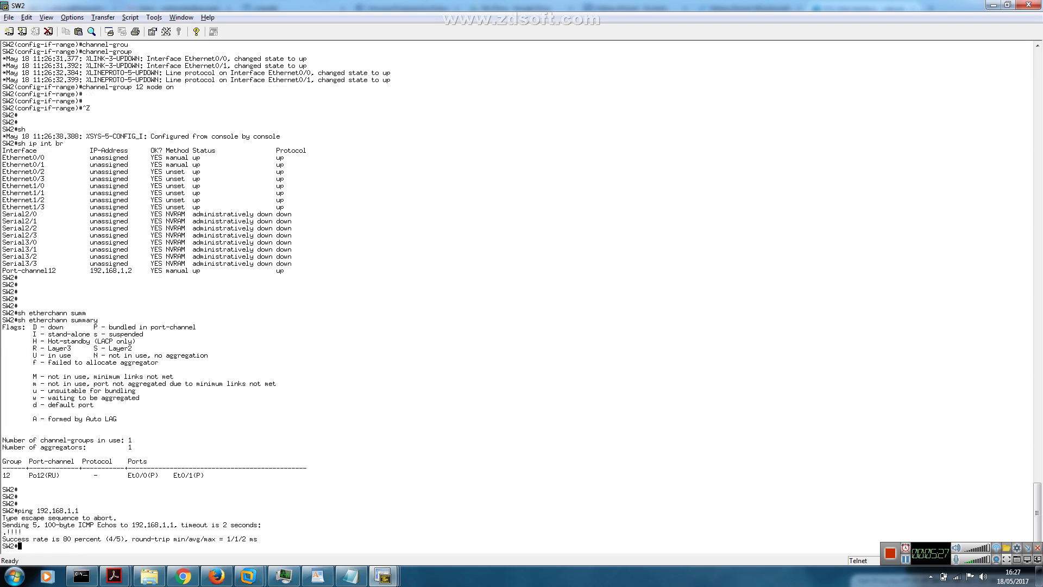
pyautogui.press('Return')
pyautogui.press('Return')
pyautogui.press('Return')
pyautogui.press('Up')
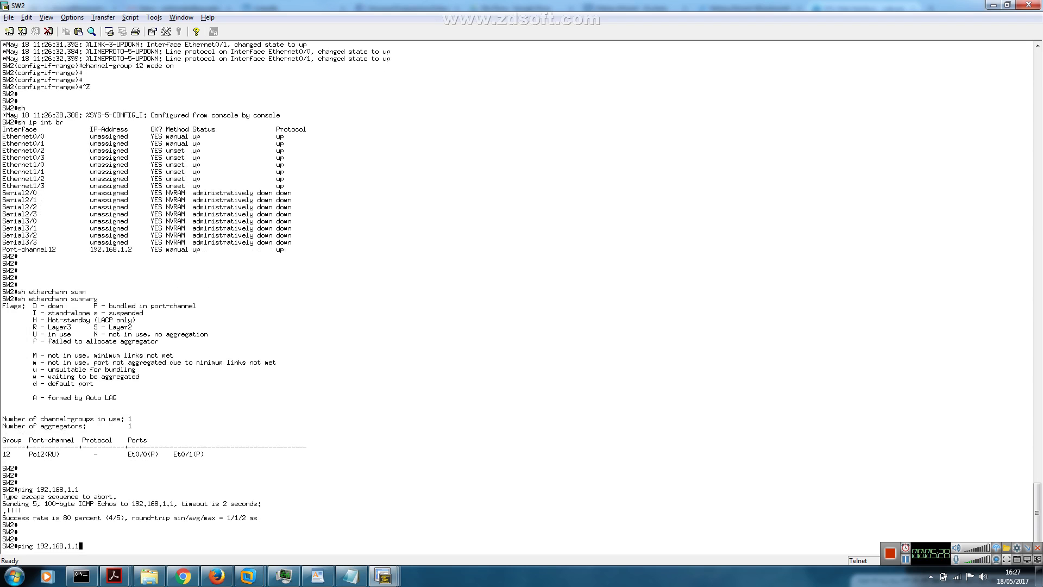
pyautogui.press('Return')
pyautogui.press('Return')
pyautogui.press('Return')
pyautogui.press('Return')
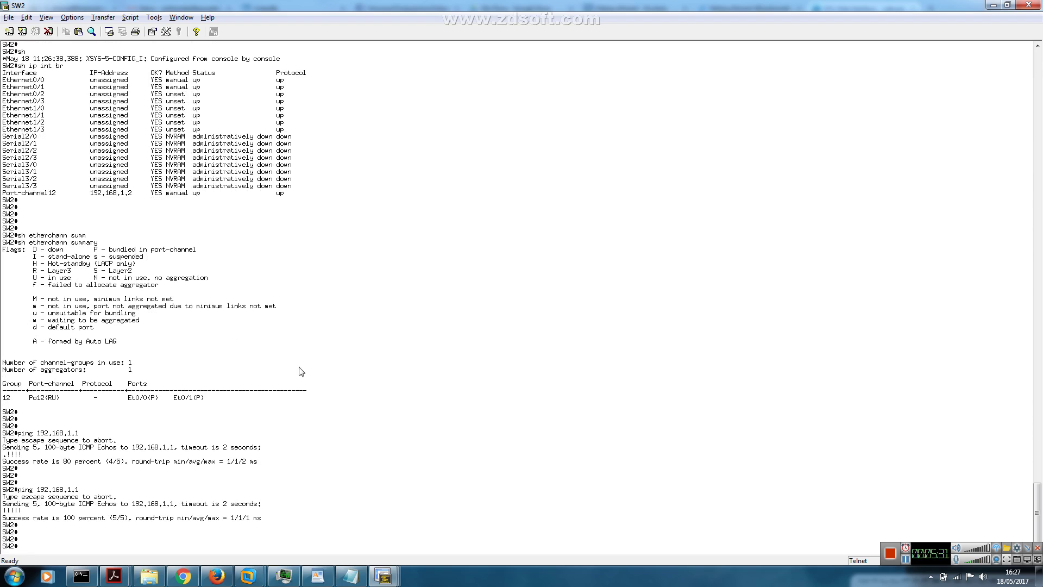
# Switch to the SW1 console and ping SW2's port-channel address 192.168.1.2
pyautogui.moveTo(383, 575)
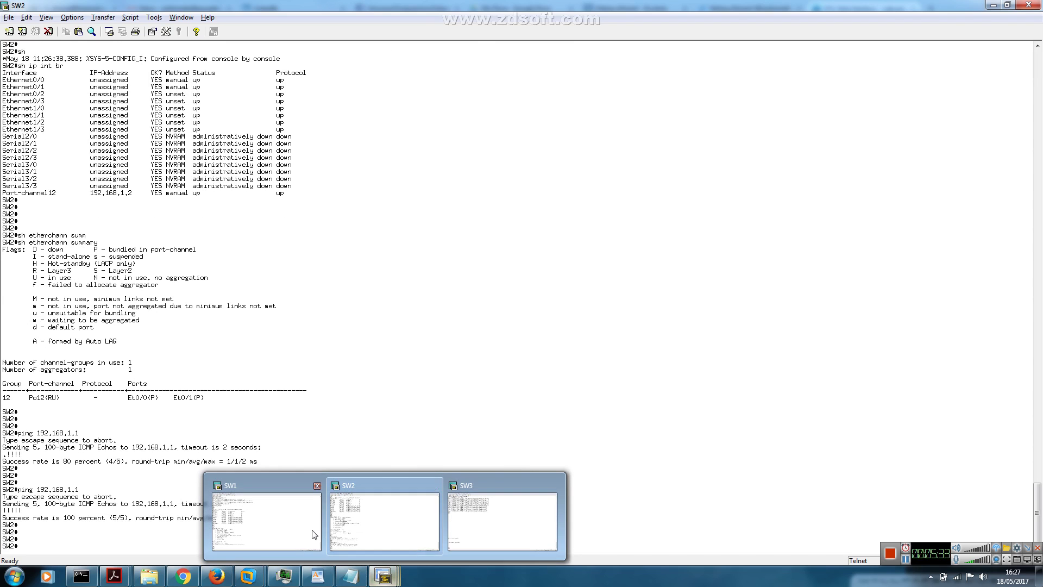
pyautogui.click(265, 515)
pyautogui.write('ping 192.168.1.2')
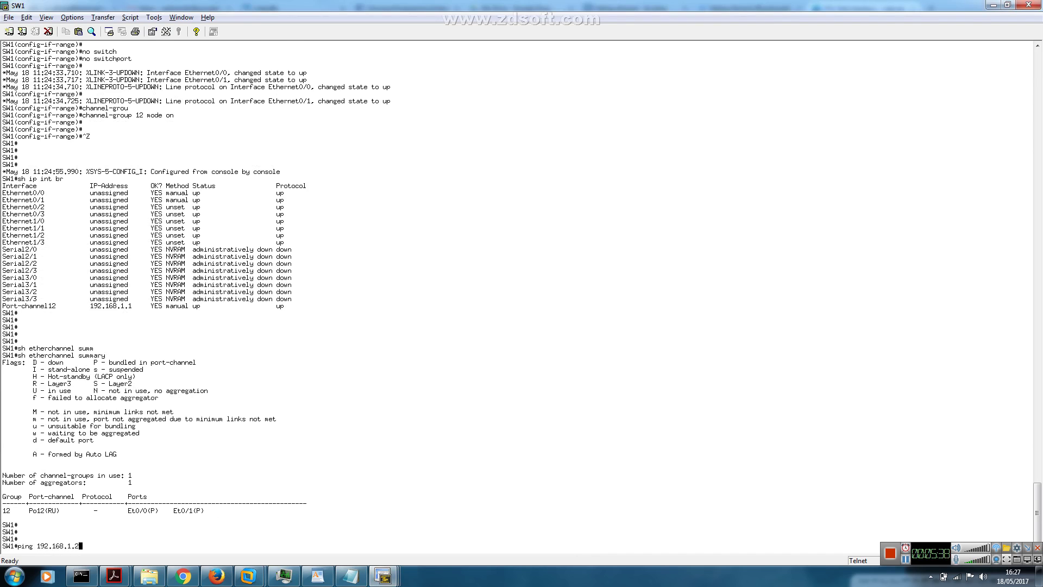
pyautogui.press('Return')
pyautogui.press('Return')
pyautogui.press('Return')
pyautogui.press('Return')
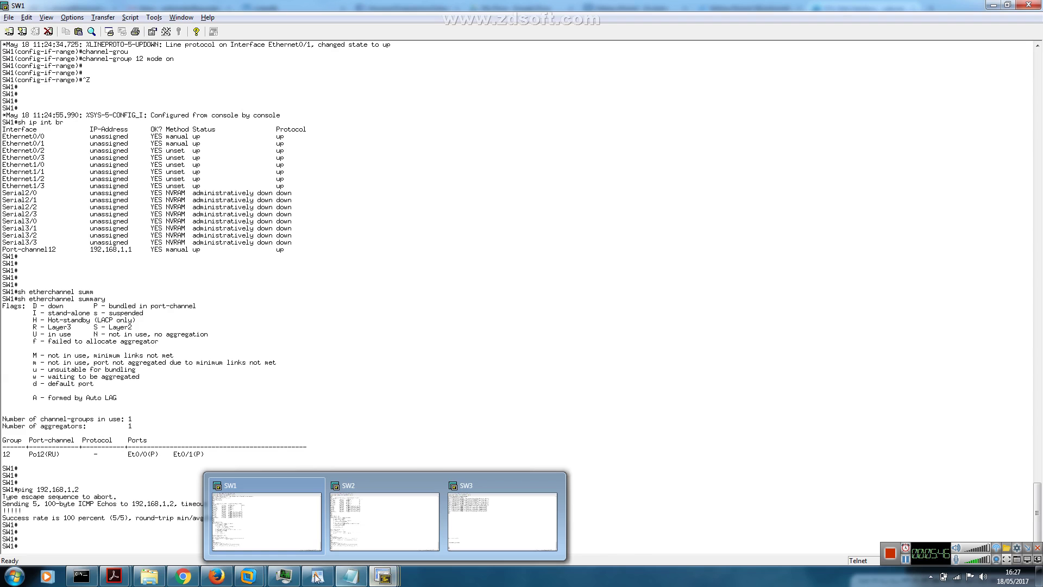
# Review the lab topology diagram in the Firefox IOU web interface, and list the CDP neighbors in the SW1 console
pyautogui.click(224, 581)
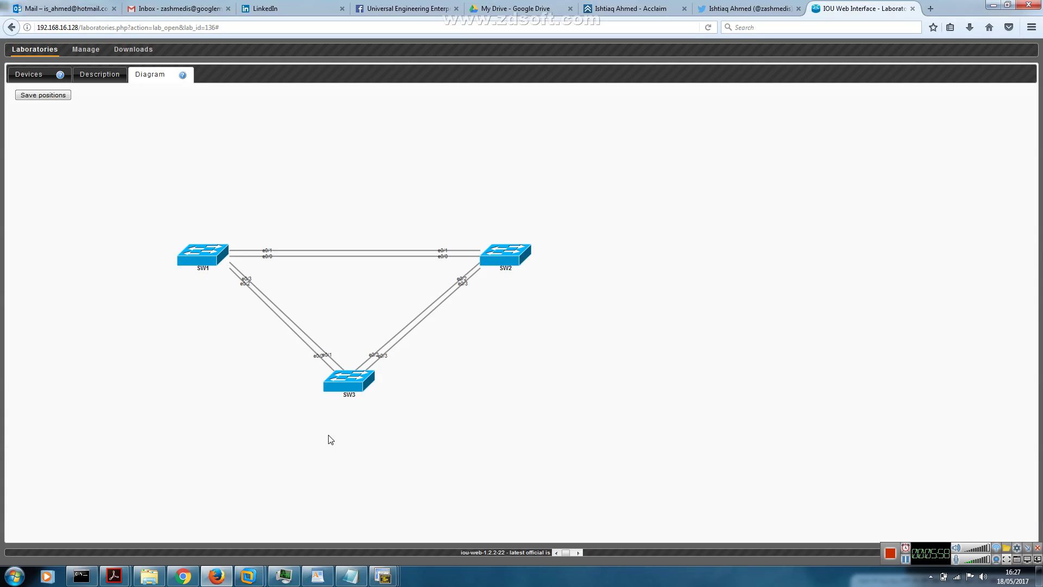
pyautogui.moveTo(382, 574)
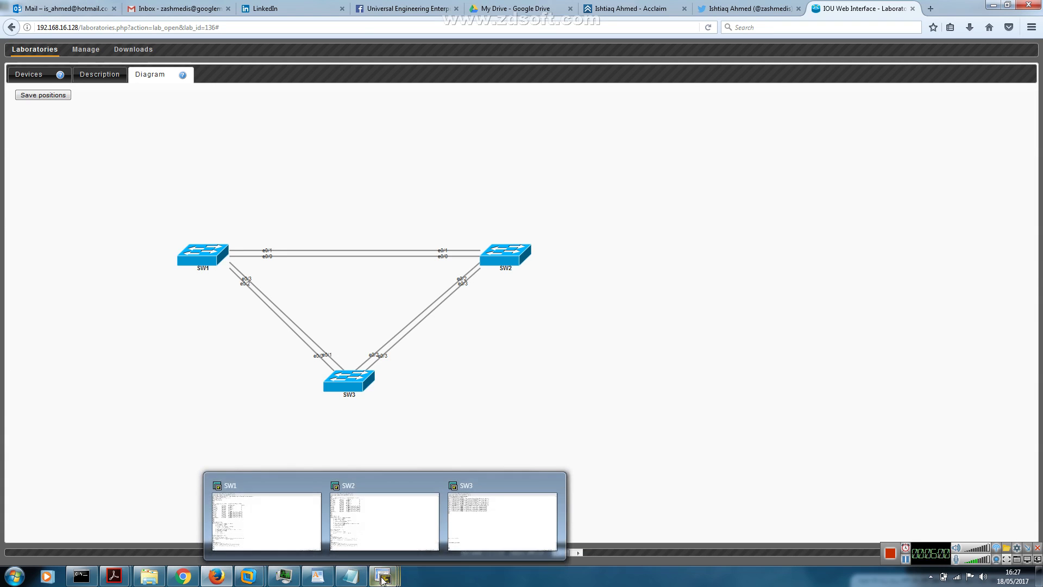
pyautogui.click(283, 540)
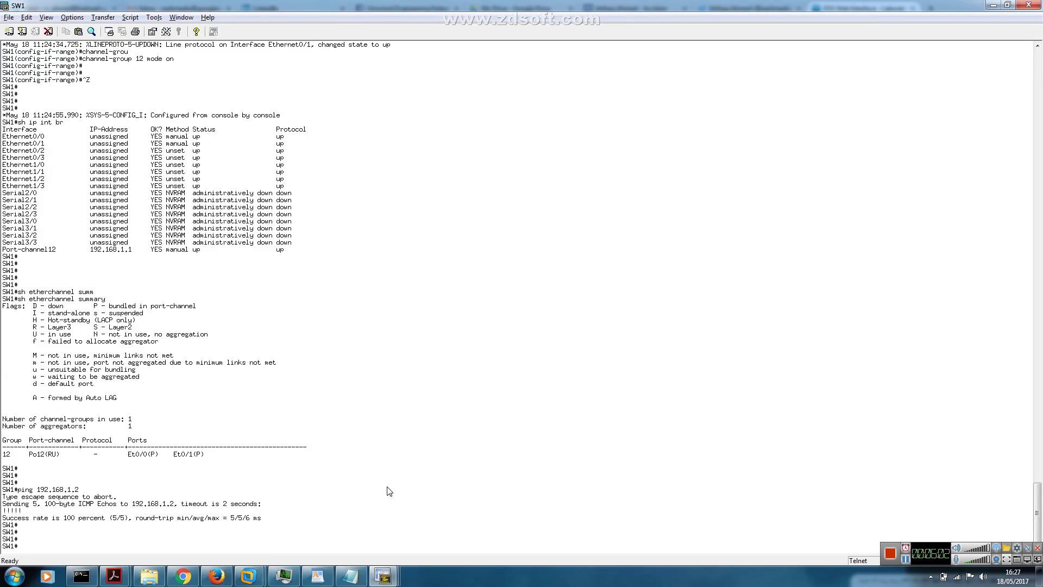
pyautogui.write('sh cdp nei')
pyautogui.press('Return')
pyautogui.press('Return')
pyautogui.press('Return')
pyautogui.press('Return')
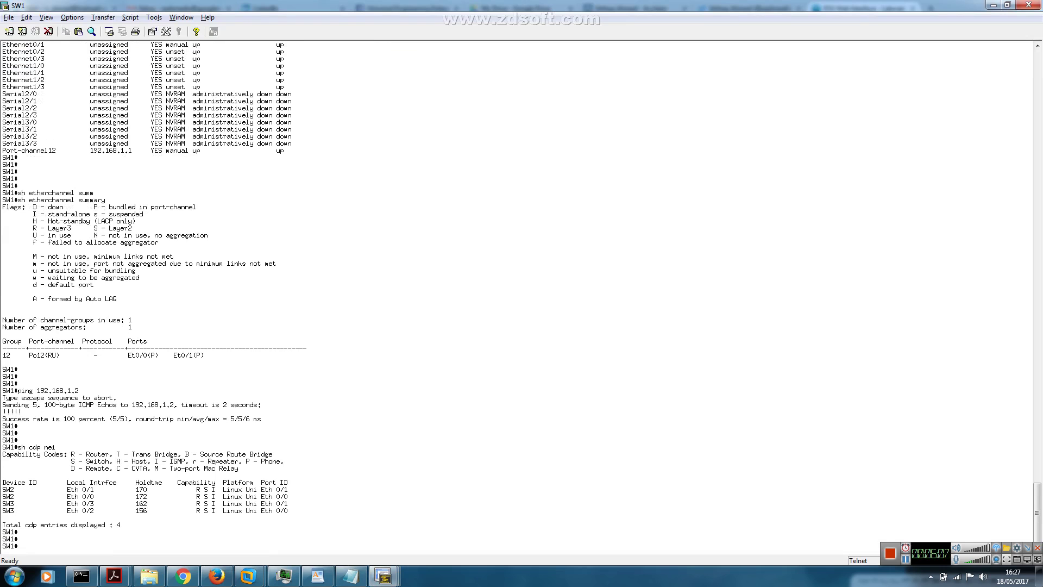
# Enter global configuration mode on SW1 and create interface port-channel 13
pyautogui.write('conf t')
pyautogui.press('Return')
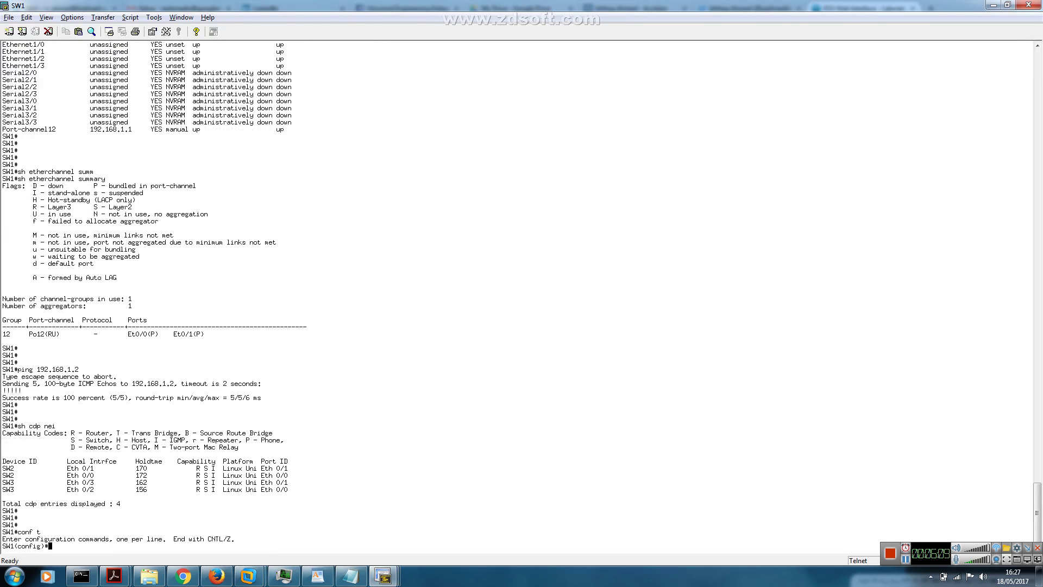
pyautogui.press('Return')
pyautogui.press('Return')
pyautogui.write('int port-chann')
pyautogui.press('Tab')
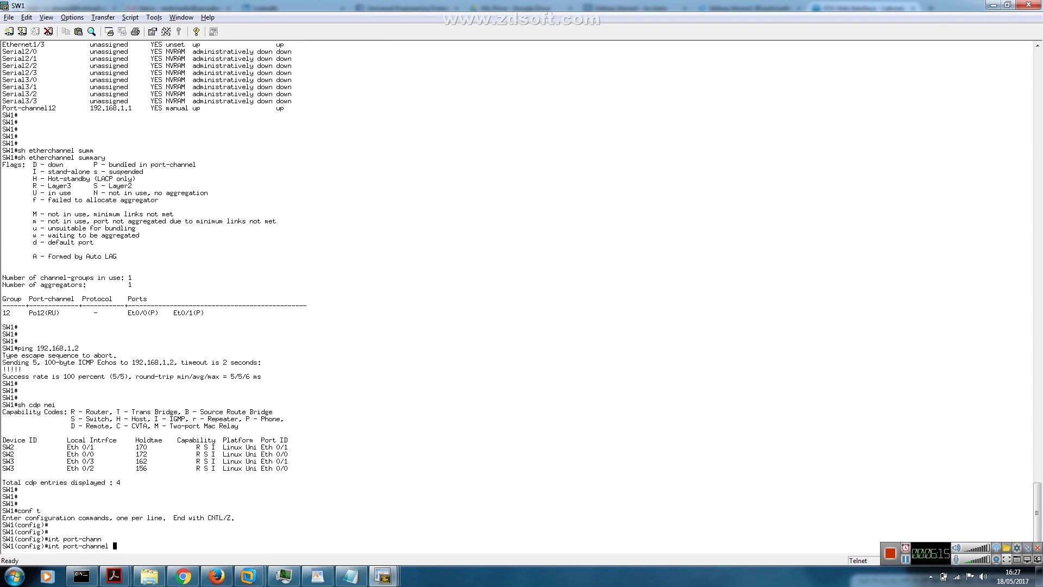
pyautogui.write('12')
pyautogui.press('BackSpace')
pyautogui.write('3')
pyautogui.press('Return')
# Make port-channel 13 on SW1 a routed port with no switchport
pyautogui.write('no switch')
pyautogui.press('Tab')
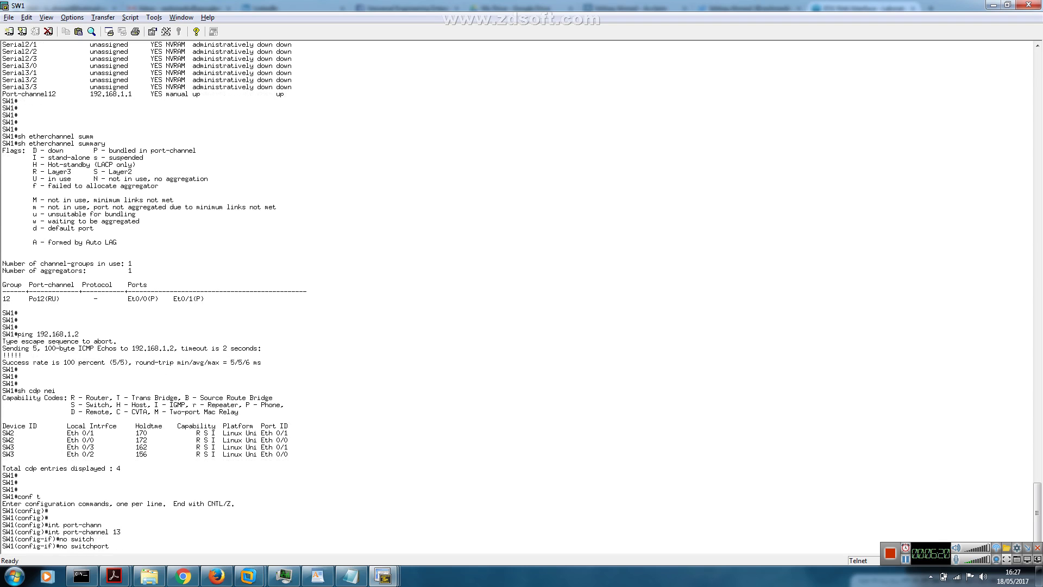
pyautogui.press('Return')
pyautogui.press('Return')
# Assign IP address 192.168.1.5 with mask 255.255.255.252 to port-channel 13 on SW1
pyautogui.write('ip')
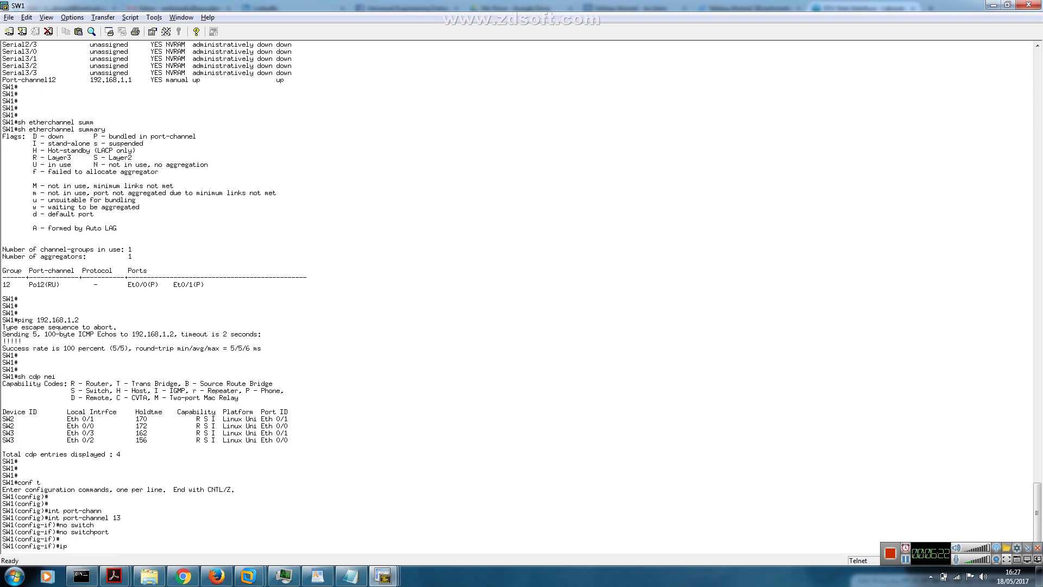
pyautogui.write(' add')
pyautogui.press('Tab')
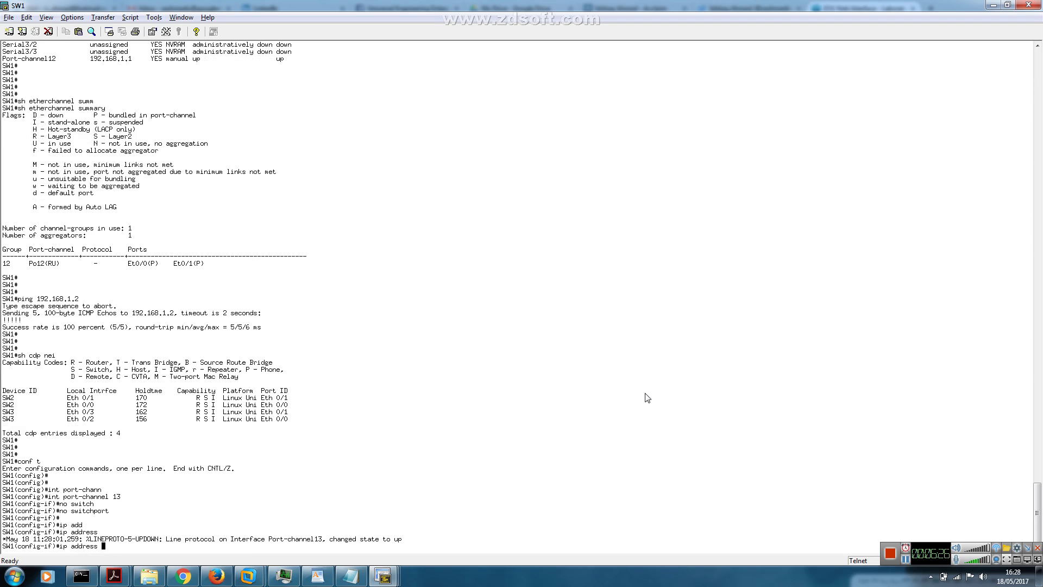
pyautogui.write('192.168.1.5 255.255.255.252')
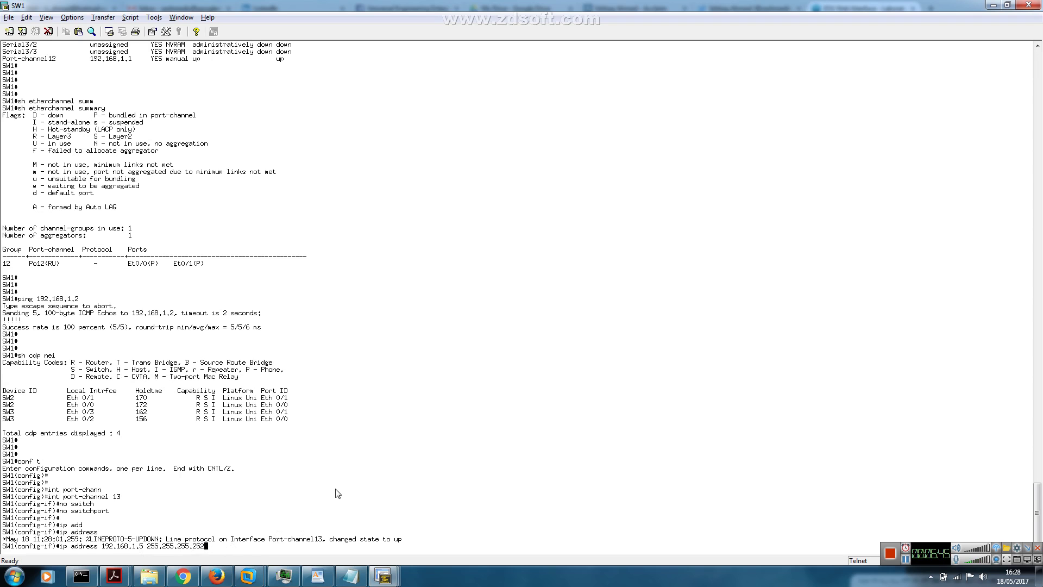
pyautogui.press('Return')
pyautogui.press('Return')
pyautogui.press('Return')
pyautogui.press('Return')
# Select the interface range e0/2-3 on SW1 and turn both into routed ports with no switchport
pyautogui.write('int ')
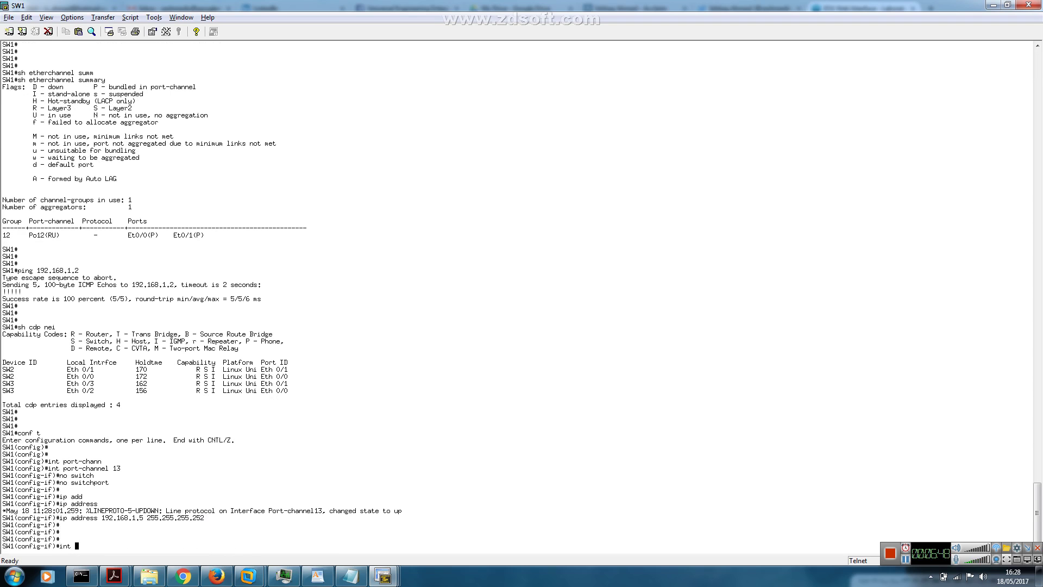
pyautogui.write('range e0/2-3')
pyautogui.press('Return')
pyautogui.write('no si')
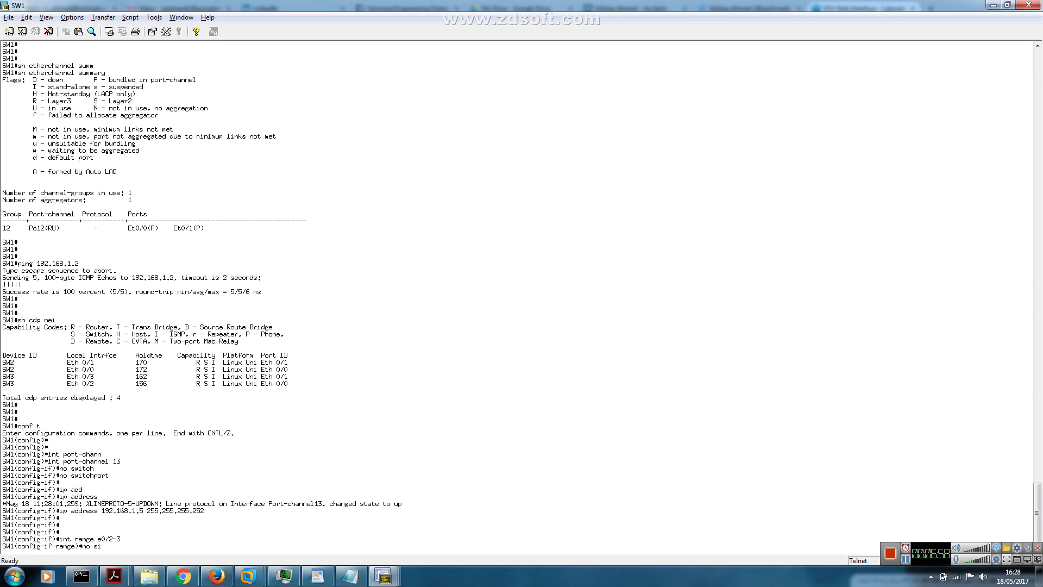
pyautogui.write('itch')
pyautogui.press('Tab')
pyautogui.press('Return')
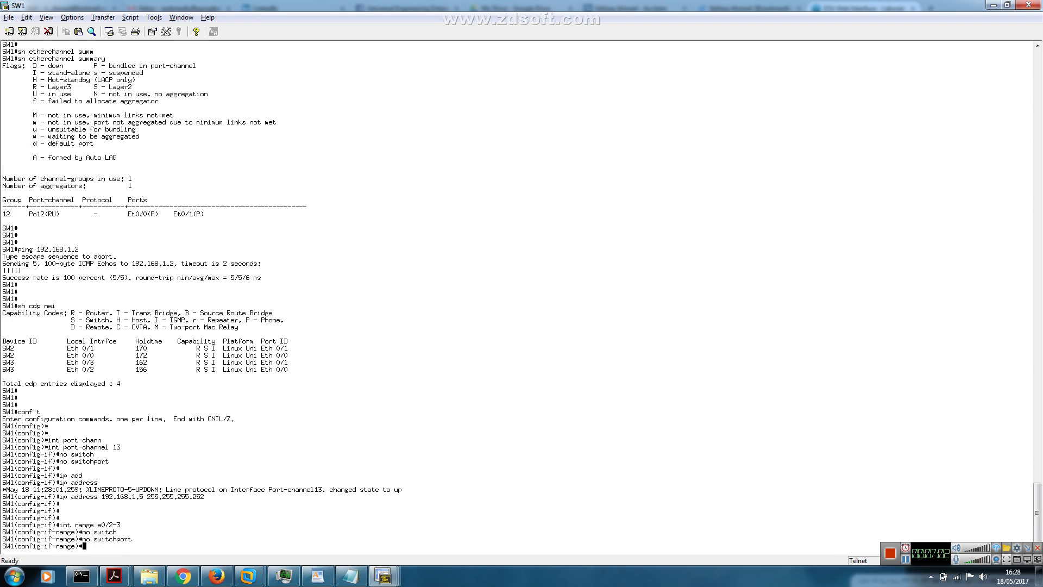
pyautogui.press('Return')
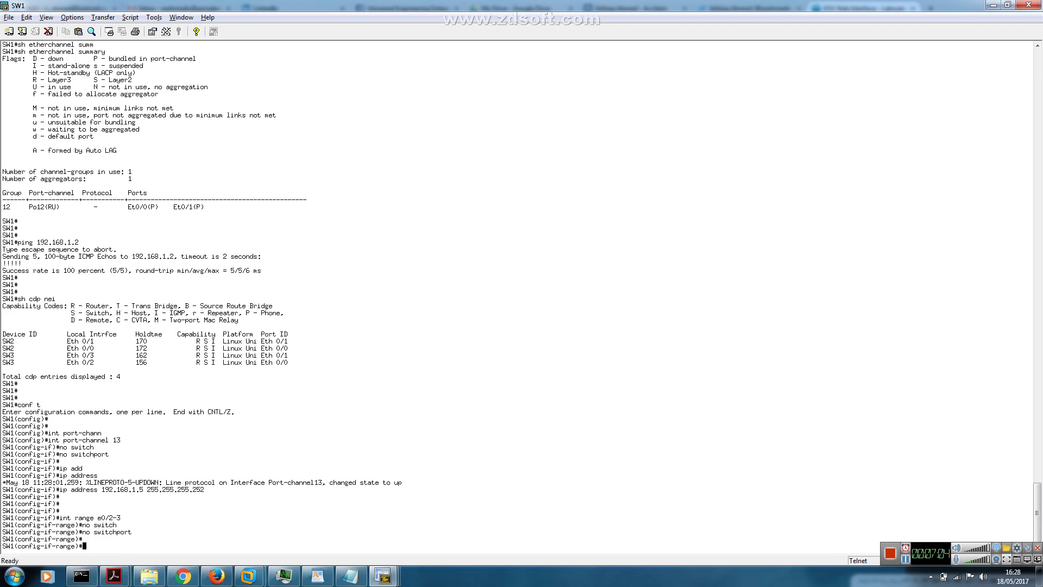
# List the channel-group 13 mode options, add the selected SW1 interfaces to the group with mode desirable, and leave configuration mode
pyautogui.write('channel-fr')
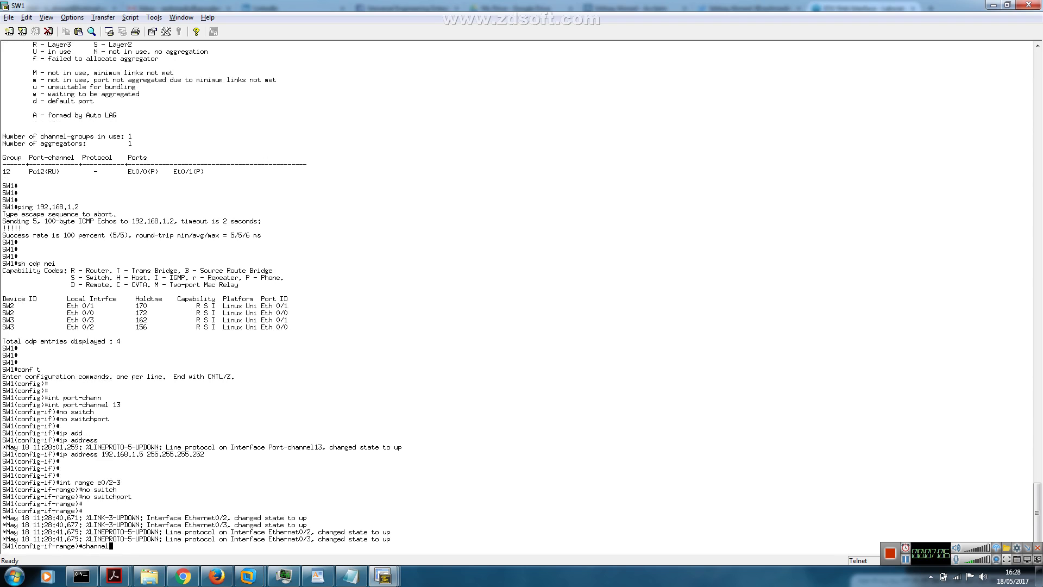
pyautogui.press('BackSpace')
pyautogui.press('BackSpace')
pyautogui.write('-group')
pyautogui.press('Tab')
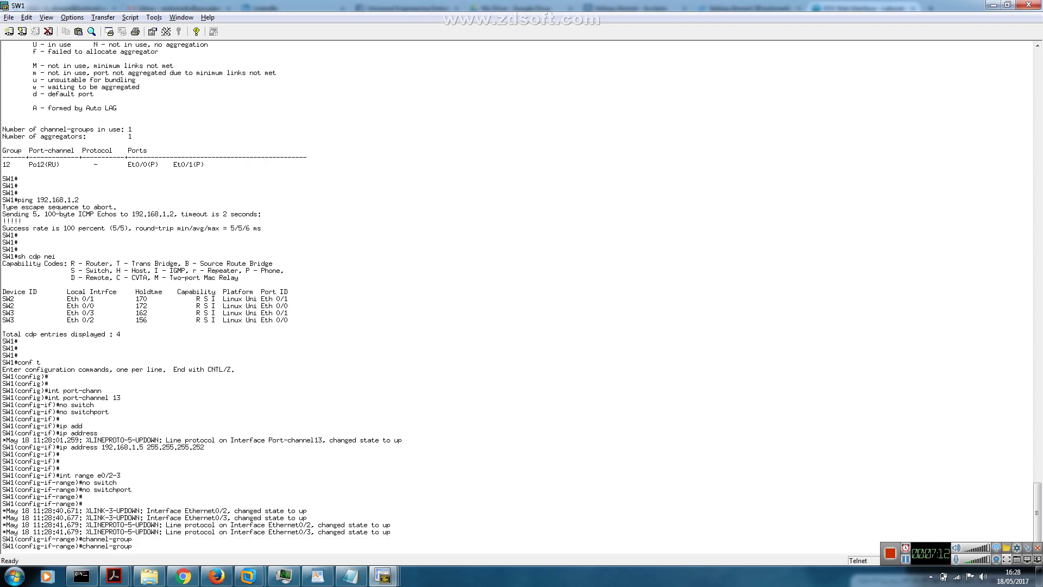
pyautogui.write('13 mode ?')
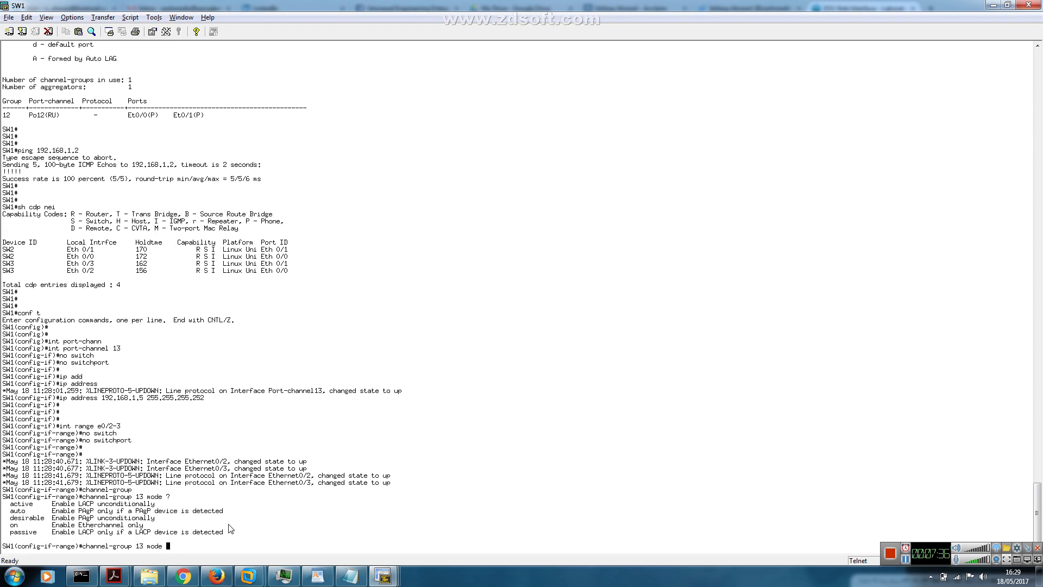
pyautogui.write('desirab')
pyautogui.press('Tab')
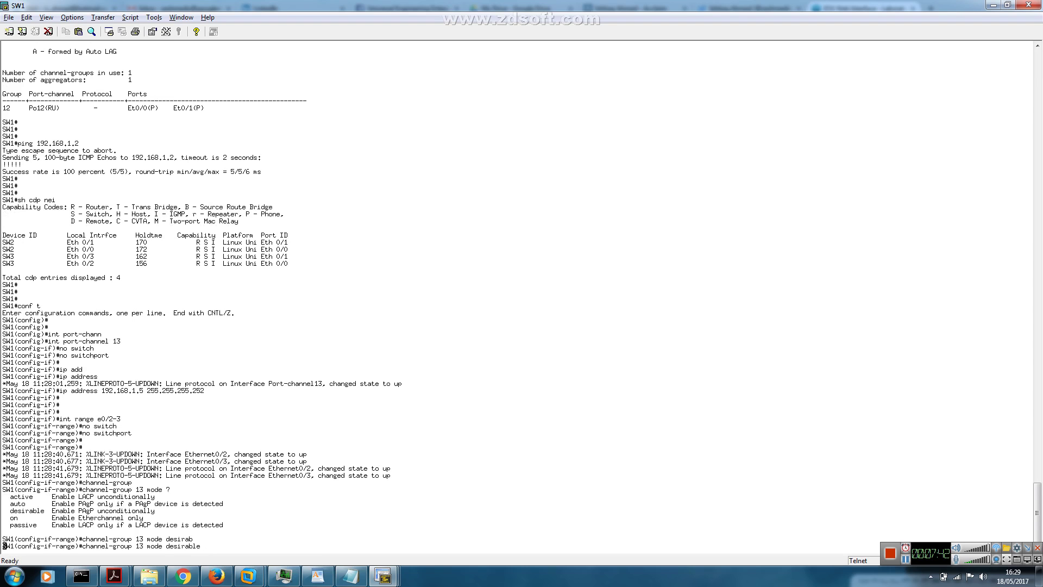
pyautogui.press('Return')
pyautogui.press('Return')
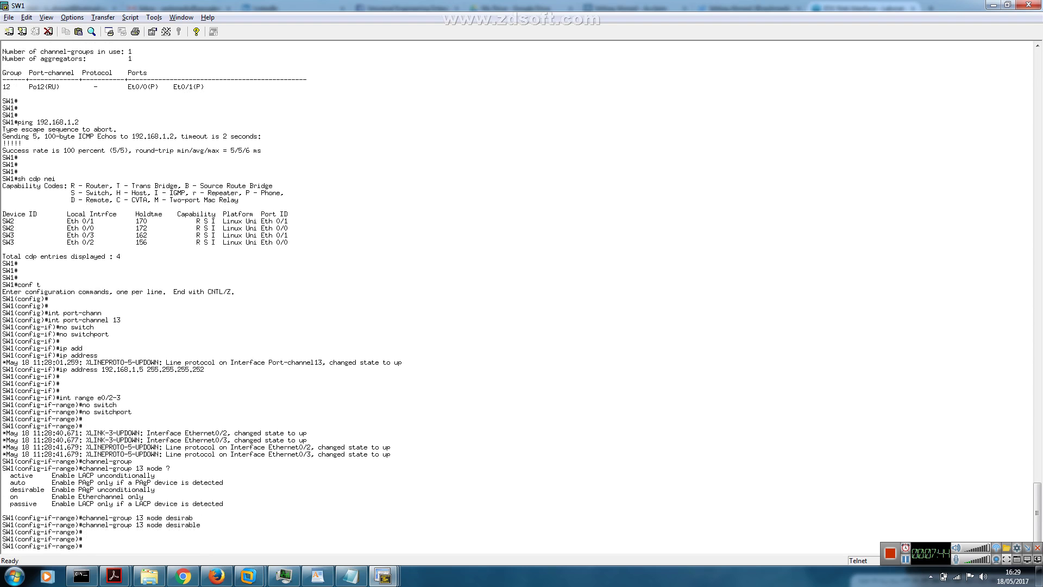
pyautogui.hotkey('ctrl', 'z')
pyautogui.press('Return')
pyautogui.press('Return')
# Display the brief IP interface status on SW1 to check both port-channels
pyautogui.write('sh ip int br')
pyautogui.press('Return')
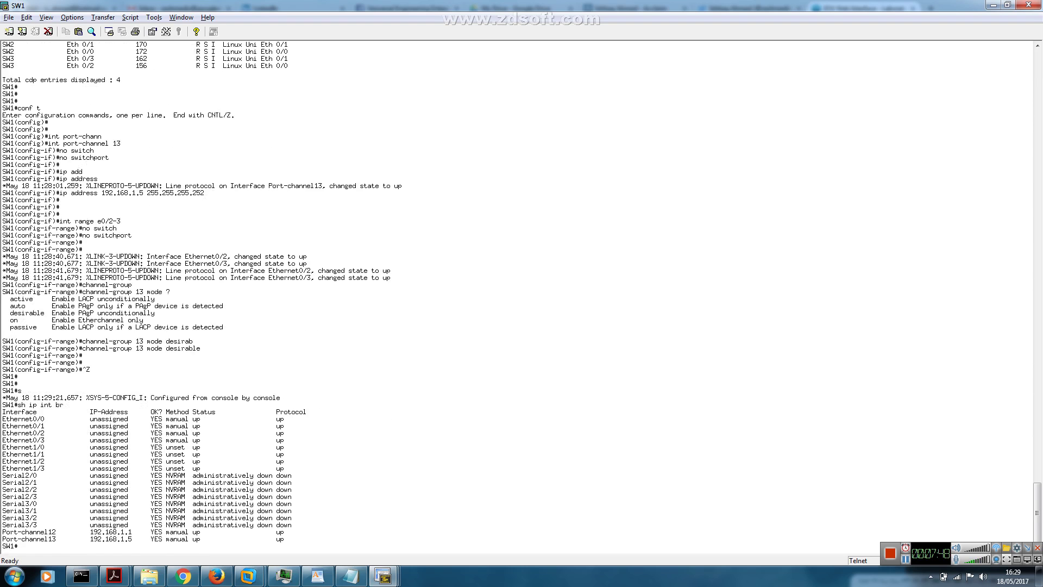
pyautogui.press('Return')
pyautogui.press('Return')
pyautogui.press('Return')
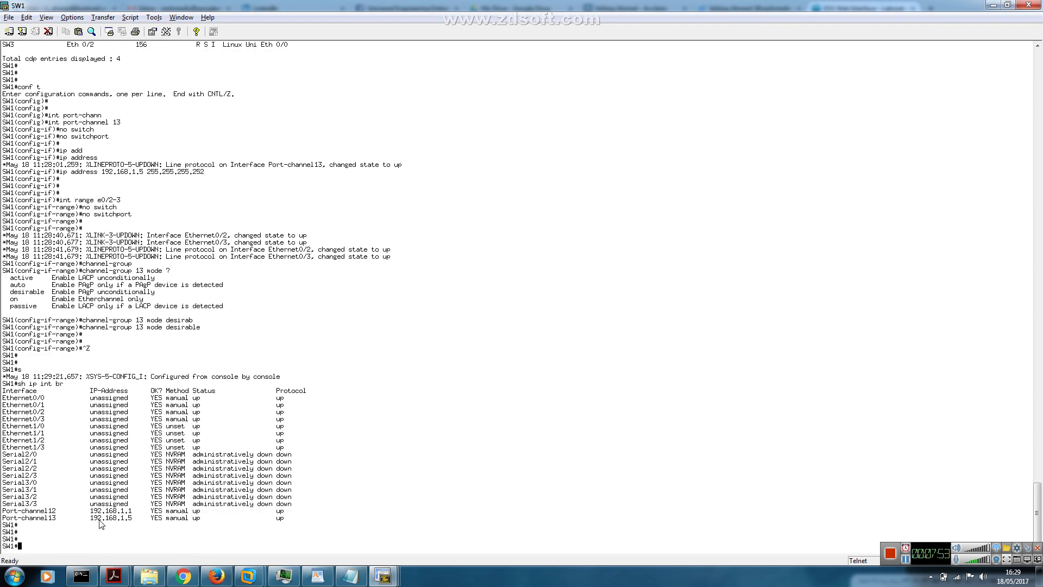
# Display the EtherChannel summary on SW1 to check groups 12 and 13
pyautogui.write('sh ether')
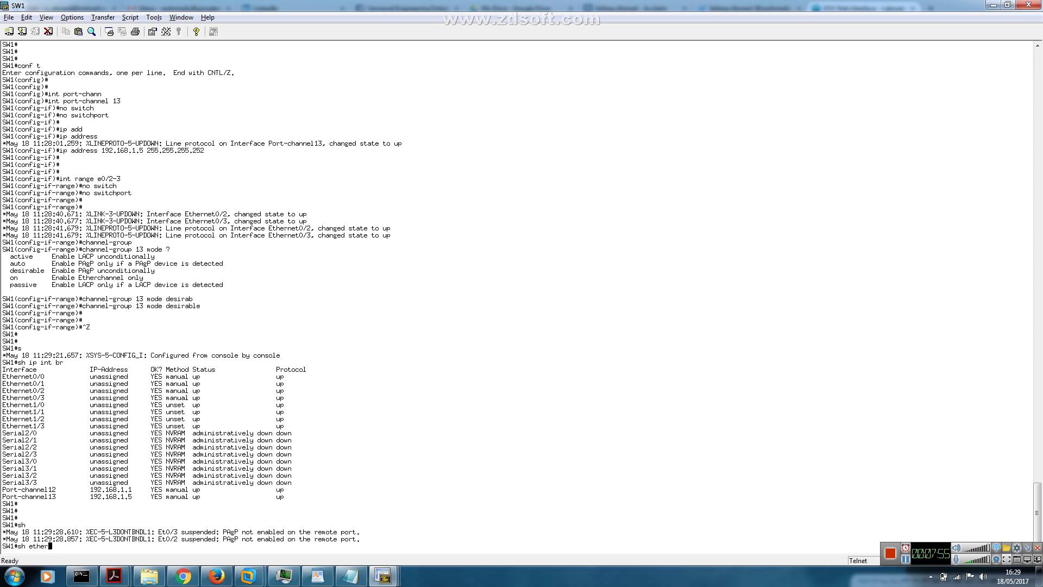
pyautogui.write('chann summ')
pyautogui.press('Tab')
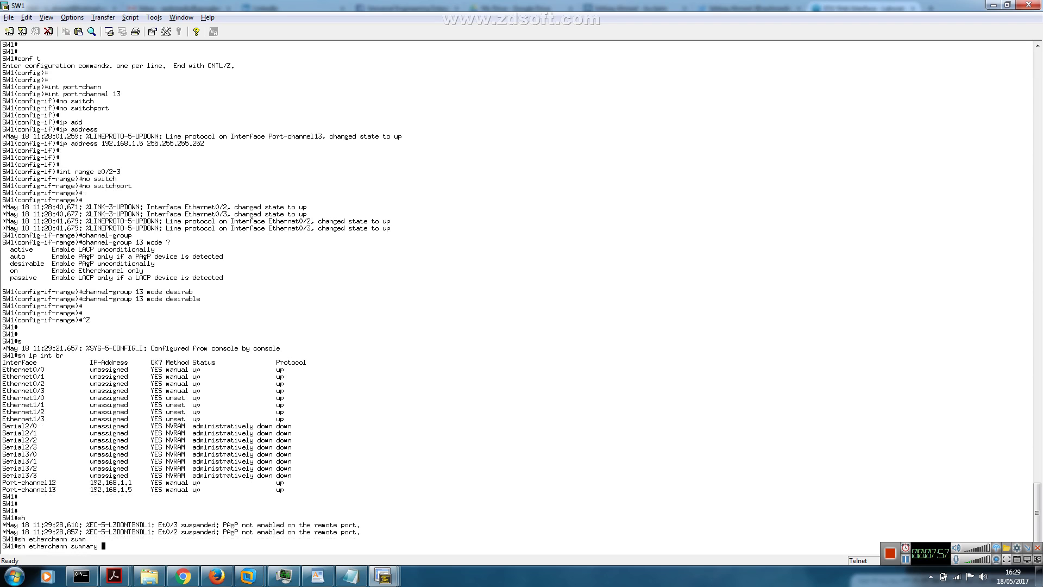
pyautogui.press('Return')
pyautogui.press('Return')
pyautogui.press('Return')
pyautogui.press('Return')
pyautogui.press('Return')
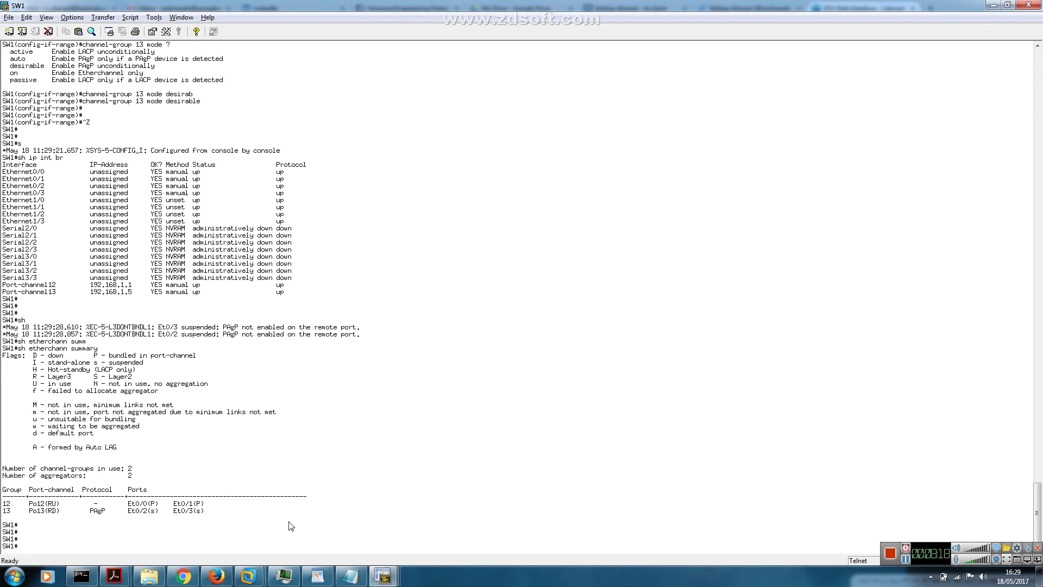
# Switch to the SW3 console and enter privileged EXEC mode
pyautogui.moveTo(385, 580)
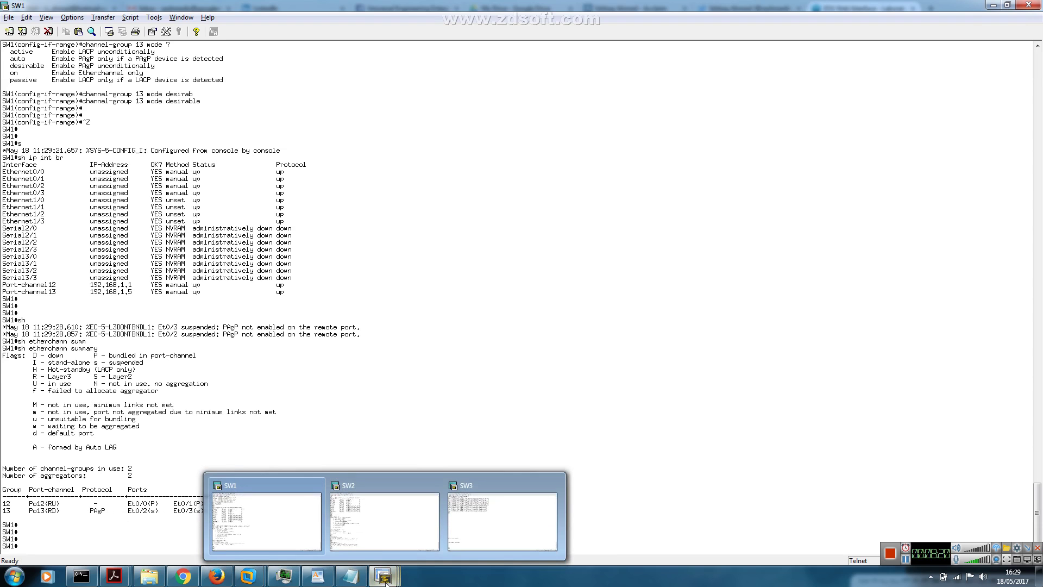
pyautogui.click(484, 536)
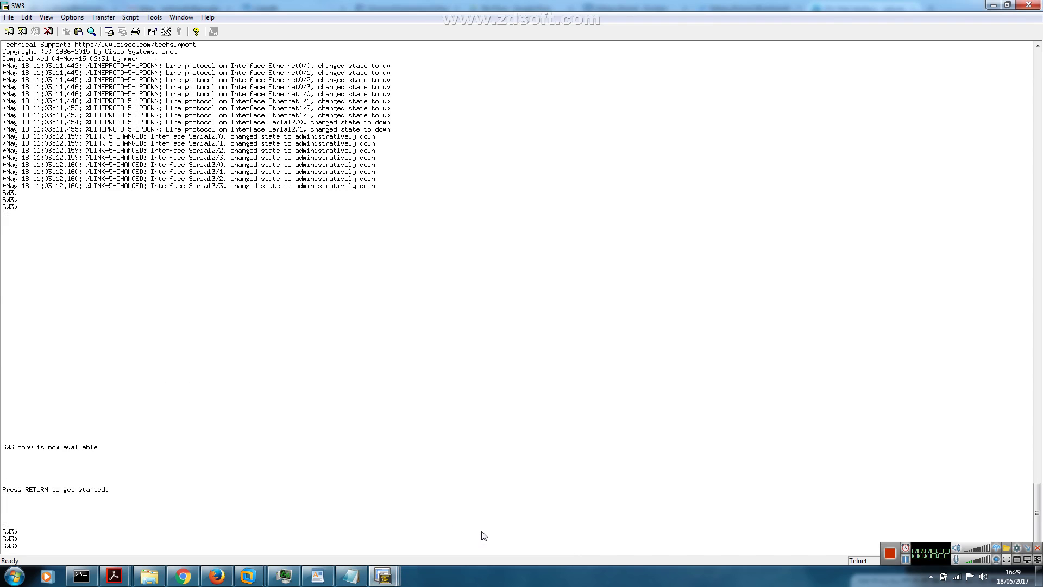
pyautogui.write('en')
pyautogui.press('Return')
pyautogui.press('Return')
pyautogui.press('Return')
pyautogui.press('Return')
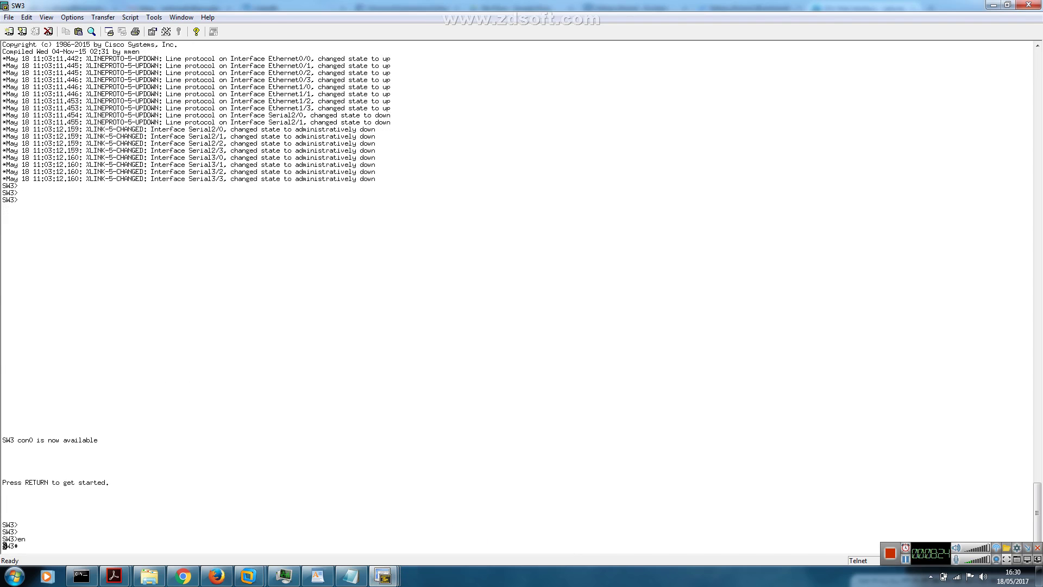
# Display the CDP neighbors on SW3 to identify the interfaces connected to SW1
pyautogui.write('sh cdp nei')
pyautogui.press('Return')
pyautogui.press('Return')
pyautogui.press('Return')
pyautogui.press('Return')
pyautogui.press('Return')
# Enter configuration mode on SW3, create port-channel 13 and make it a routed interface with no switchport
pyautogui.write('conf t')
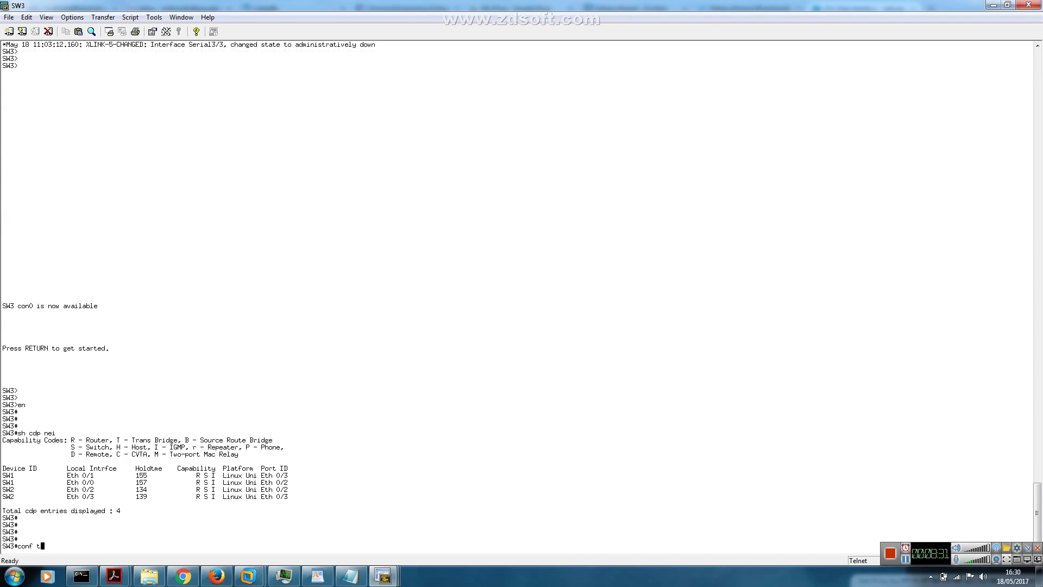
pyautogui.press('Return')
pyautogui.press('Return')
pyautogui.press('Return')
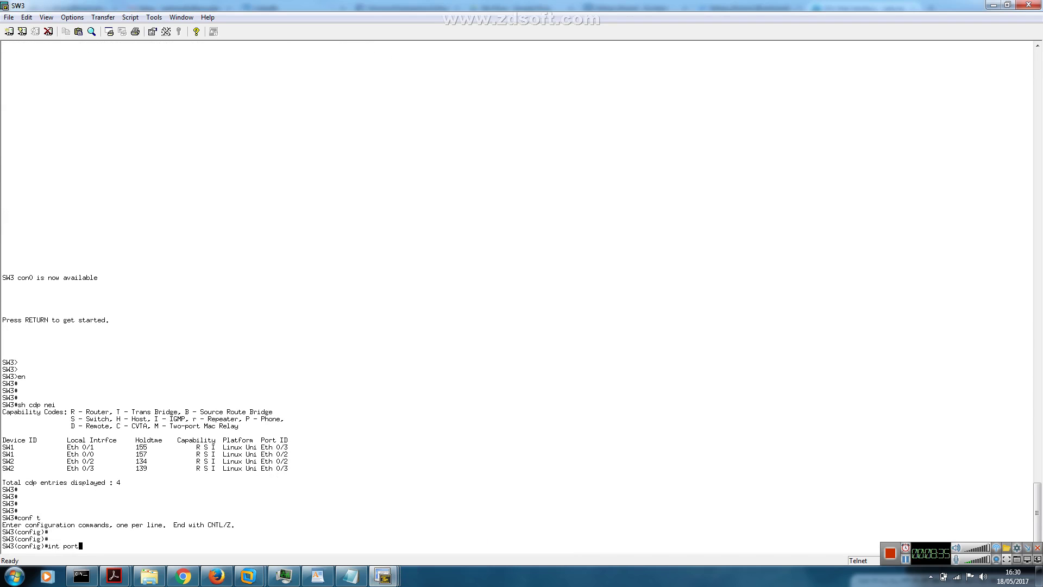
pyautogui.press('Tab')
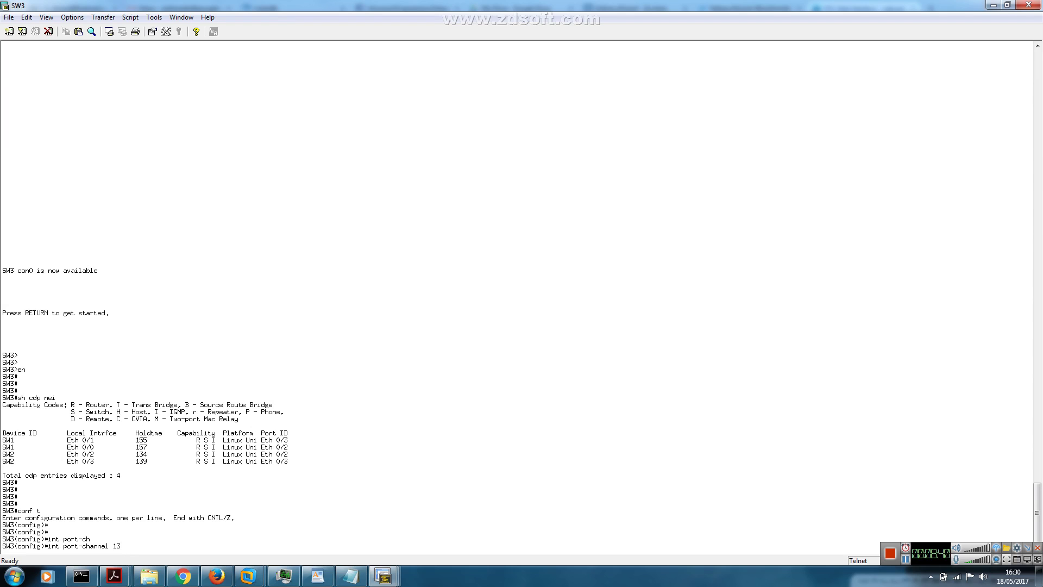
pyautogui.press('Return')
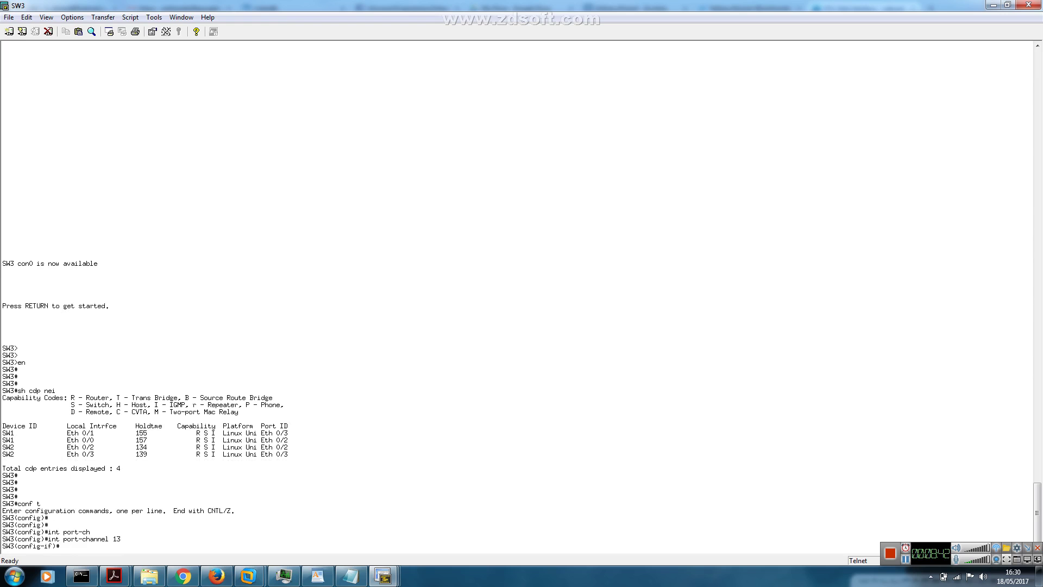
pyautogui.write('no switch')
pyautogui.press('Tab')
pyautogui.press('Return')
# Assign IP address 192.168.1.6 with mask 255.255.255.252 to port-channel 13 on SW3
pyautogui.write('ip add')
pyautogui.press('Tab')
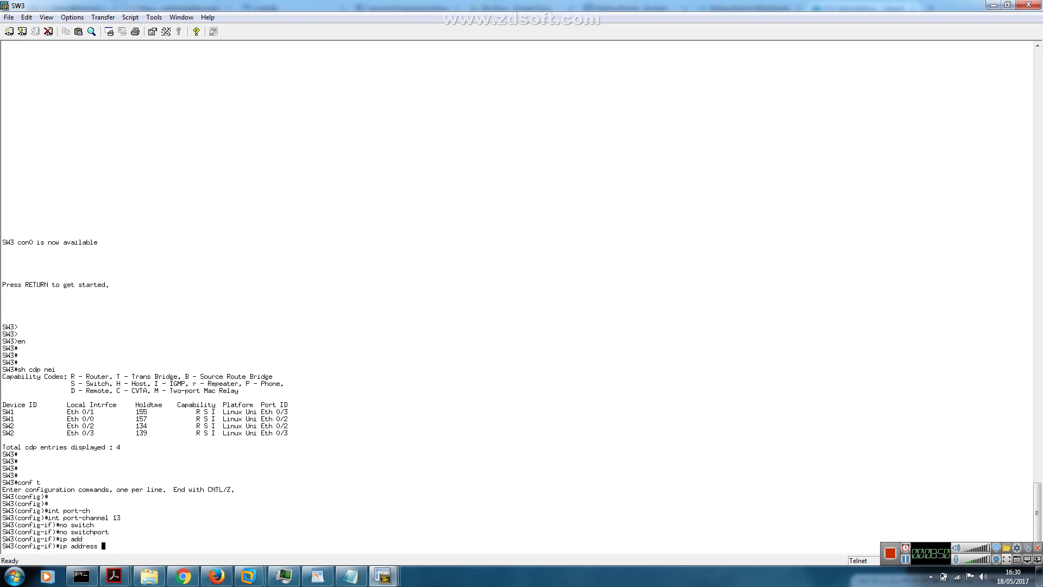
pyautogui.write('192.168.1.6')
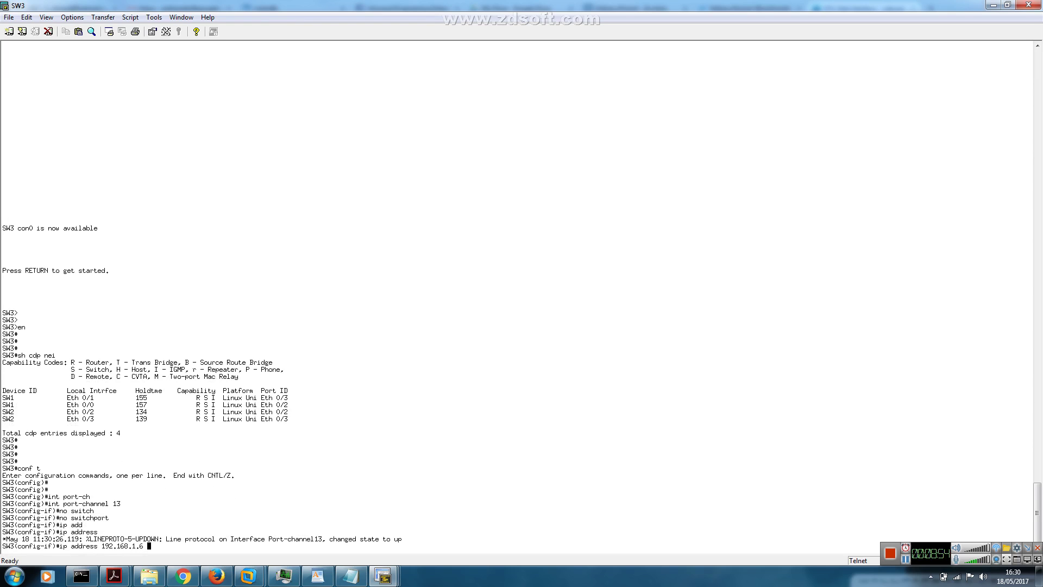
pyautogui.write(' 255.255.255.252')
pyautogui.press('Return')
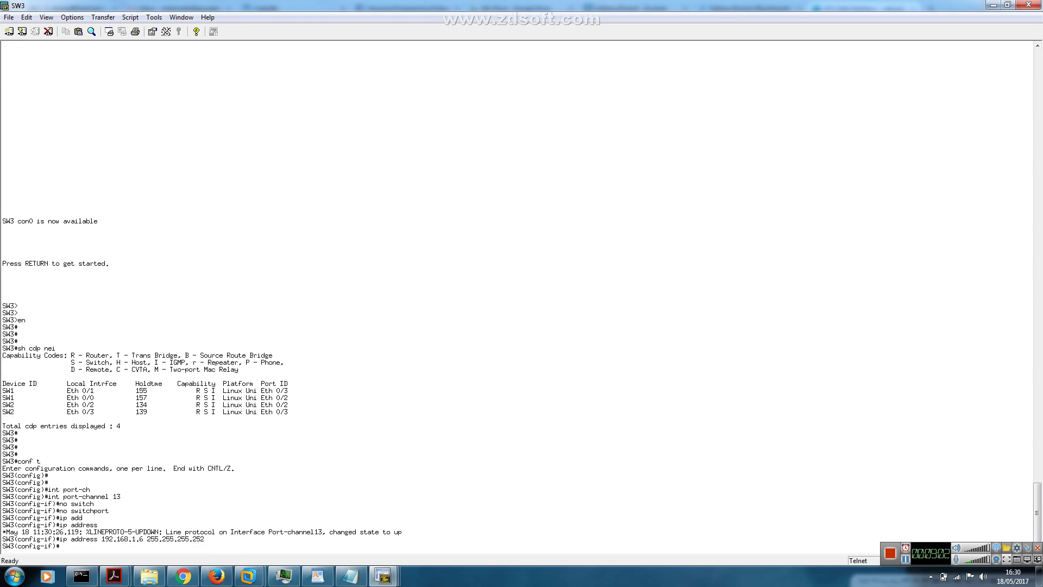
pyautogui.press('Return')
# Select the interface range e0/0-1 on SW3 and turn both into routed ports with no switchport
pyautogui.write('int')
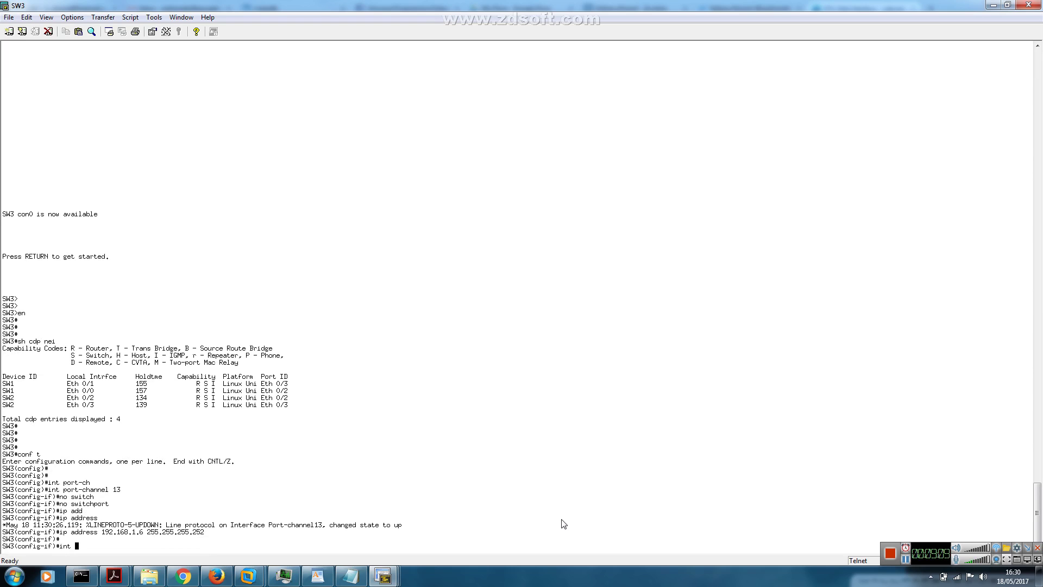
pyautogui.write(' range e0/0-1')
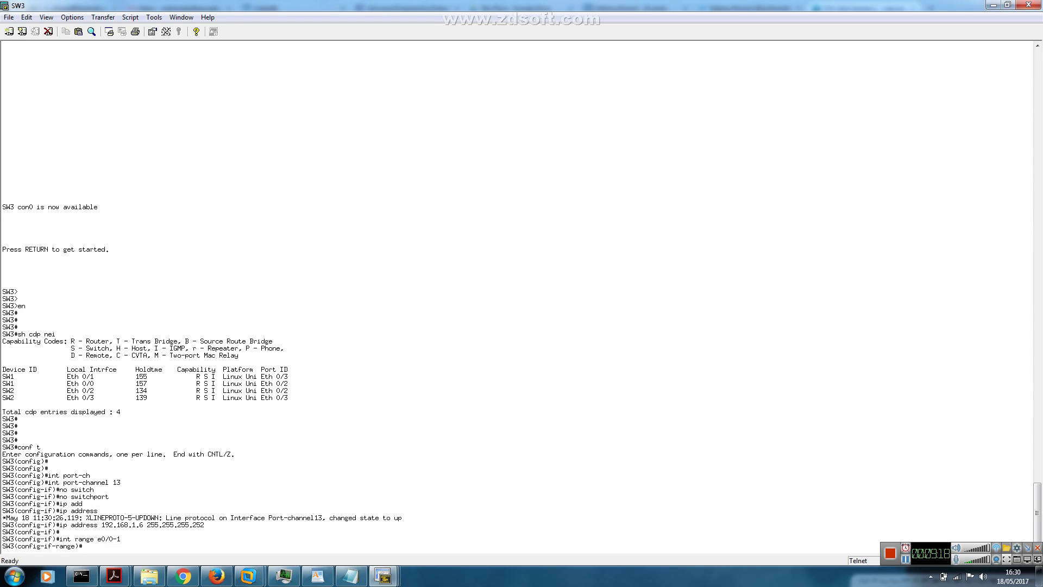
pyautogui.write('switch')
pyautogui.press('Tab')
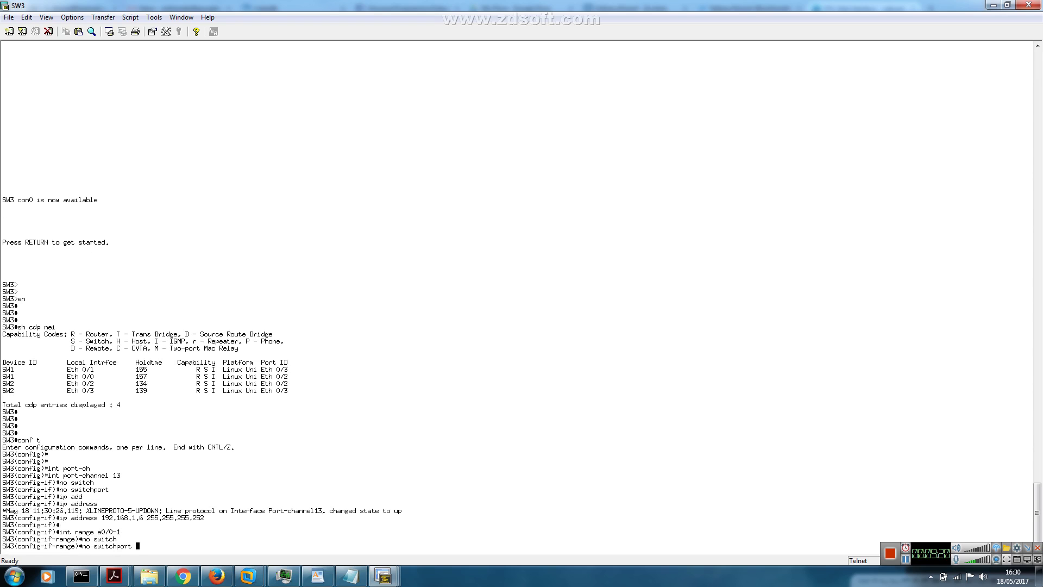
pyautogui.press('Return')
pyautogui.press('Return')
pyautogui.press('Return')
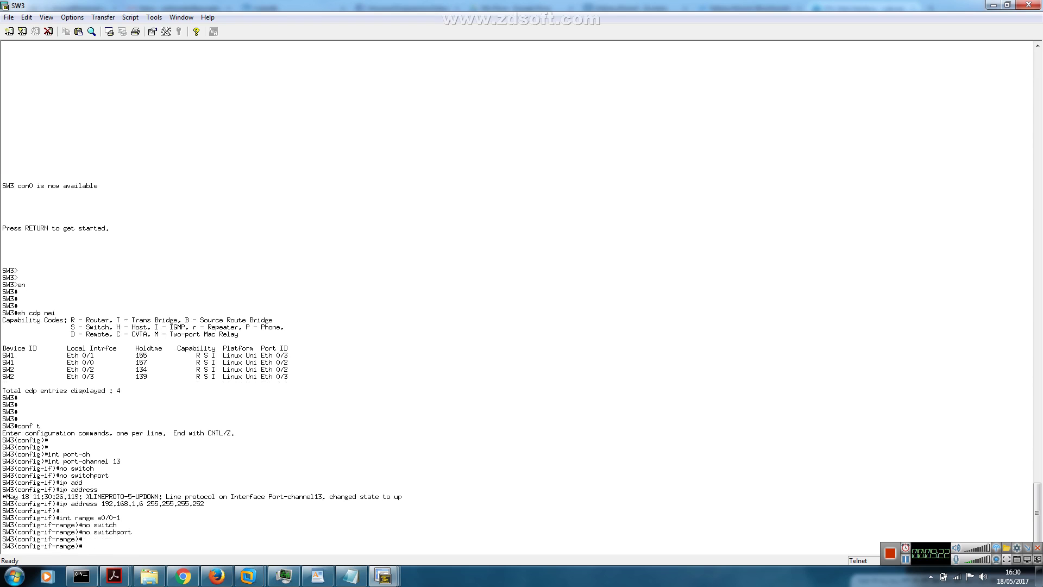
# List the channel-group 13 mode options, add the selected SW3 interfaces to the group with mode auto, and leave configuration mode
pyautogui.write('channel-grou')
pyautogui.press('Tab')
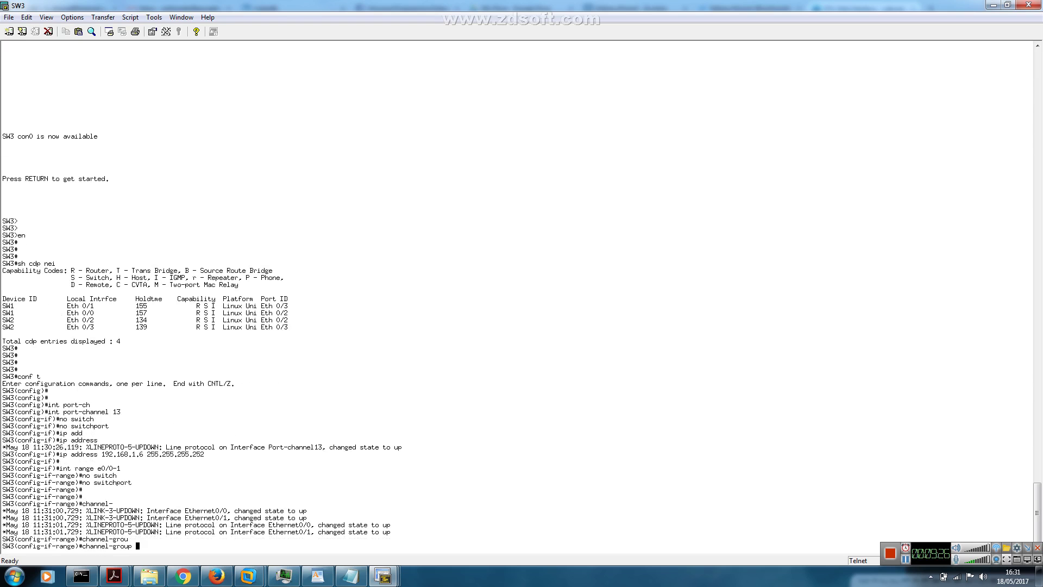
pyautogui.write('13 mode')
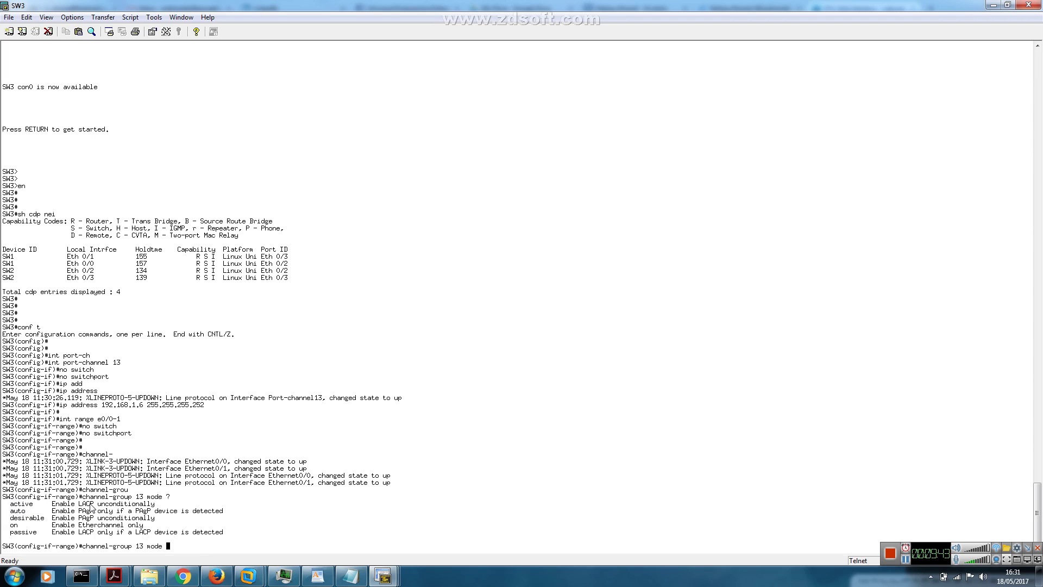
pyautogui.write('auto')
pyautogui.press('Return')
pyautogui.press('Return')
pyautogui.press('Return')
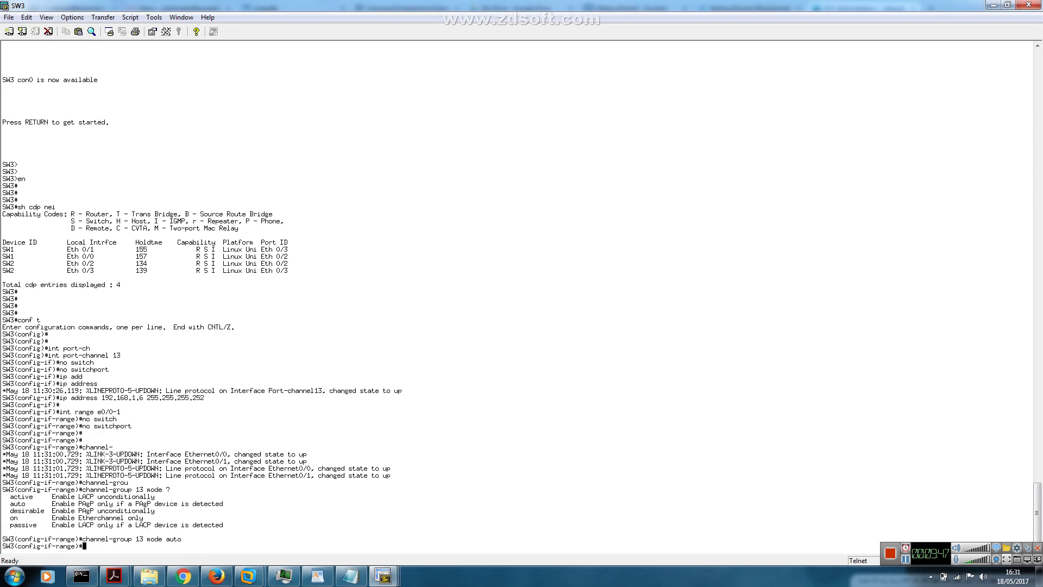
pyautogui.hotkey('ctrl', 'z')
pyautogui.press('Return')
pyautogui.press('Return')
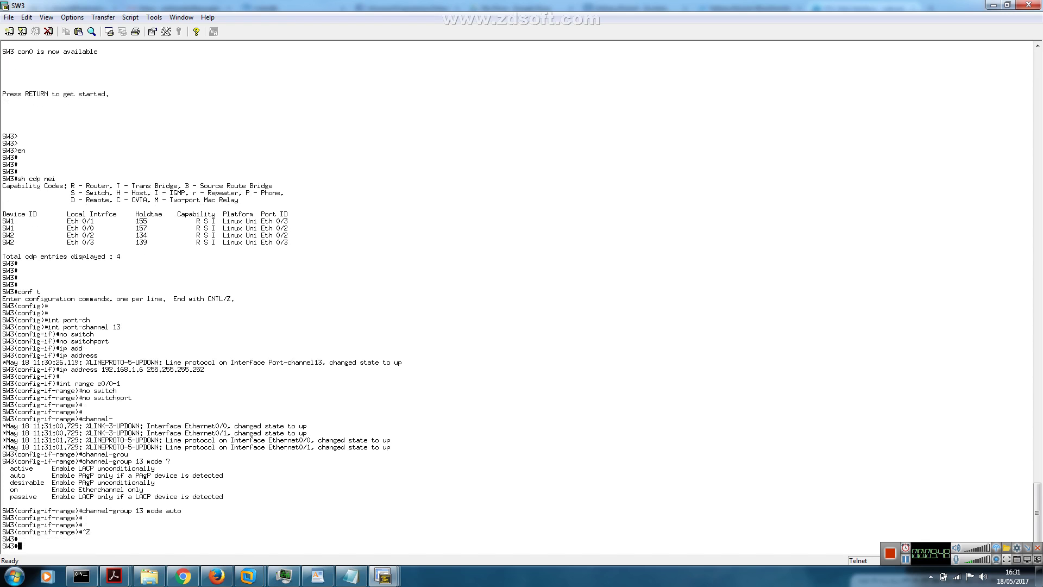
# Display the brief IP interface status on SW3 to check port-channel 13
pyautogui.write('sh ip int br')
pyautogui.press('Return')
pyautogui.press('Return')
pyautogui.press('Return')
pyautogui.press('Return')
pyautogui.press('Return')
pyautogui.press('Return')
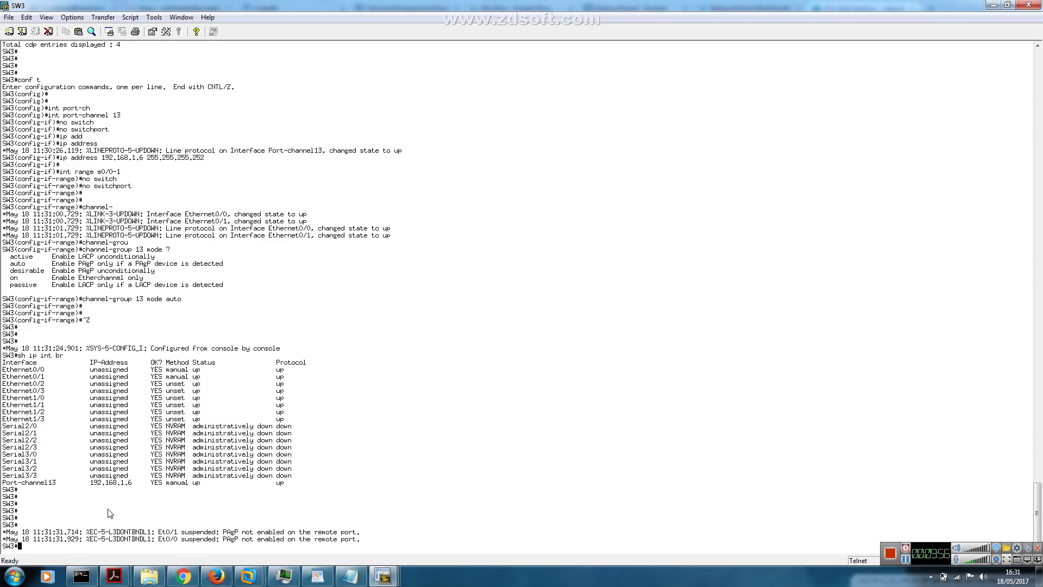
# Display the EtherChannel summary on SW3 to check the state of group 13
pyautogui.write('sh etherchann')
pyautogui.press('Tab')
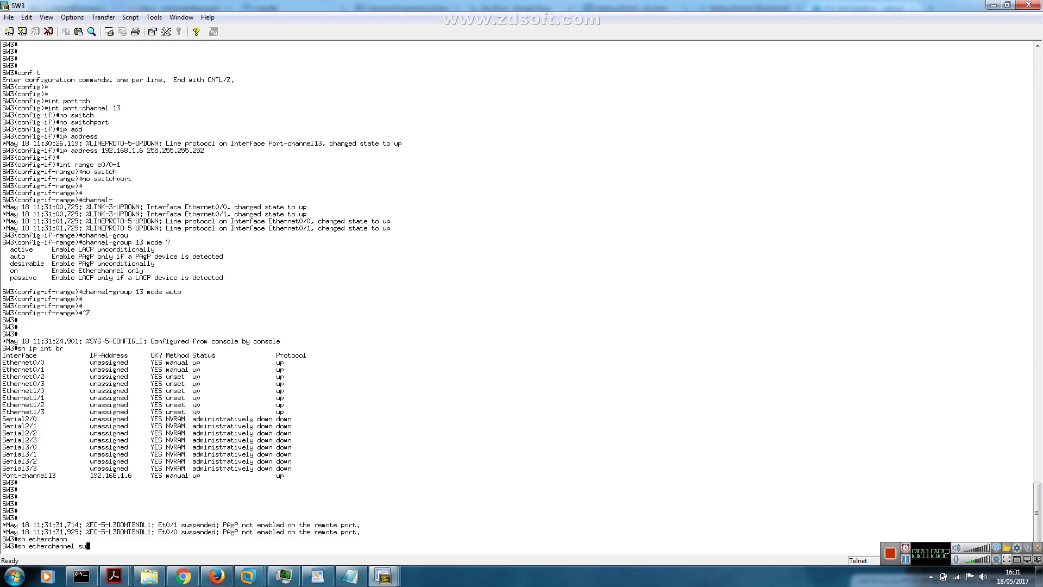
pyautogui.write('summ')
pyautogui.press('Tab')
pyautogui.press('Return')
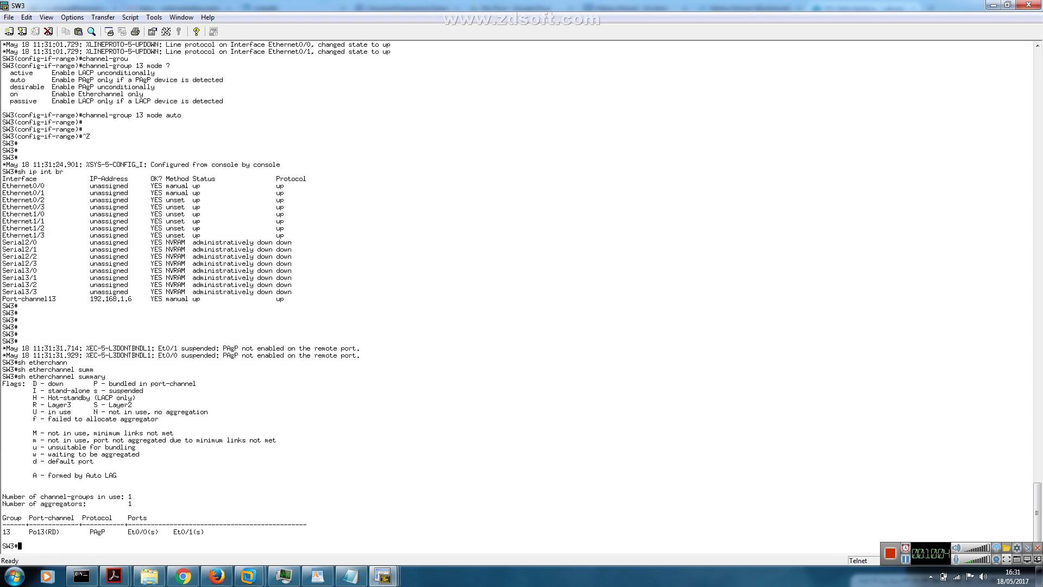
pyautogui.press('Return')
pyautogui.press('Return')
pyautogui.press('Return')
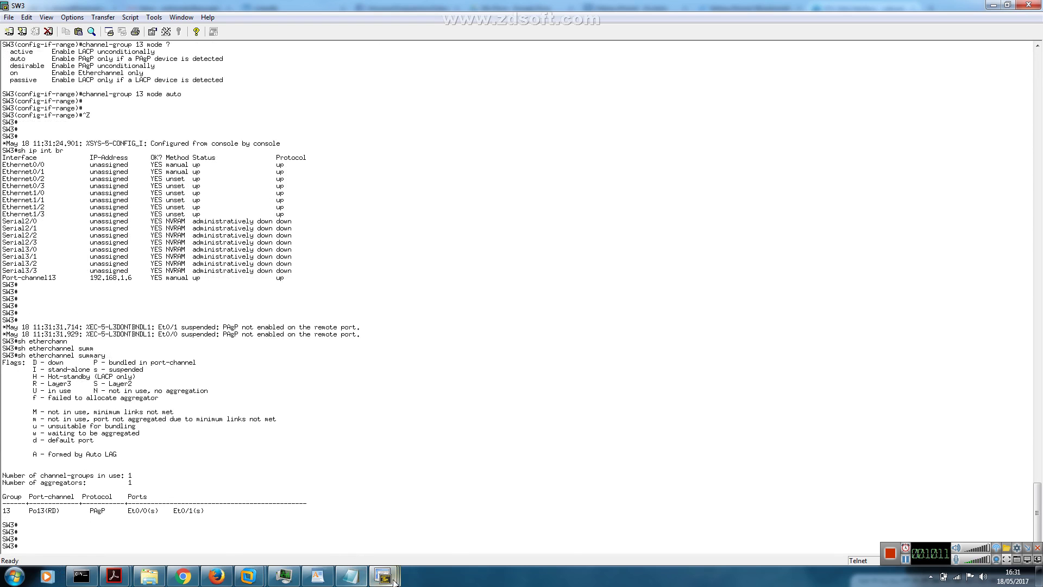
# Return to the SW1 console, rerun the EtherChannel summary and examine the group 13 entry
pyautogui.moveTo(394, 582)
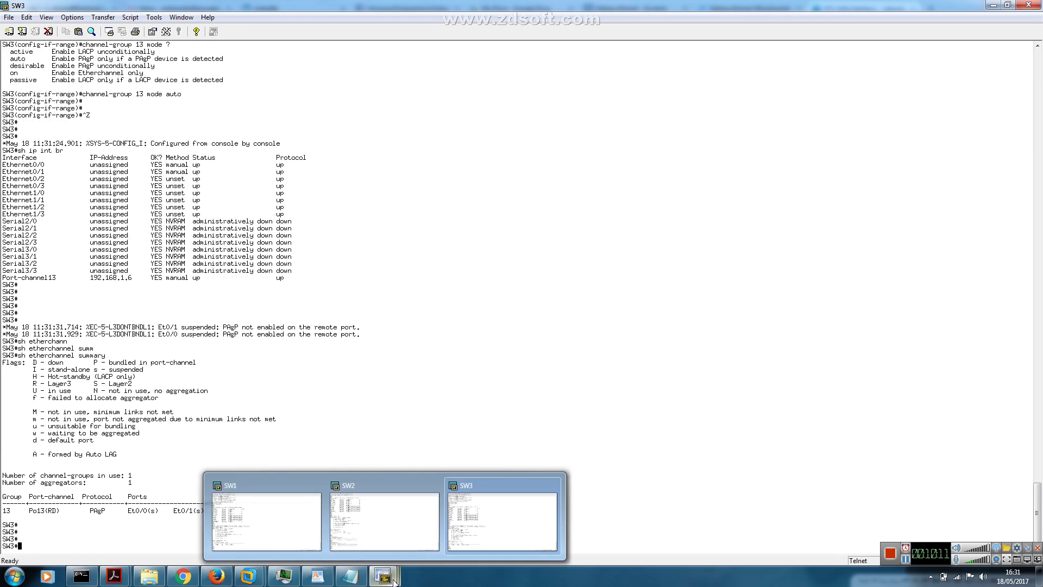
pyautogui.click(286, 517)
pyautogui.press('Return')
pyautogui.press('Return')
pyautogui.press('Return')
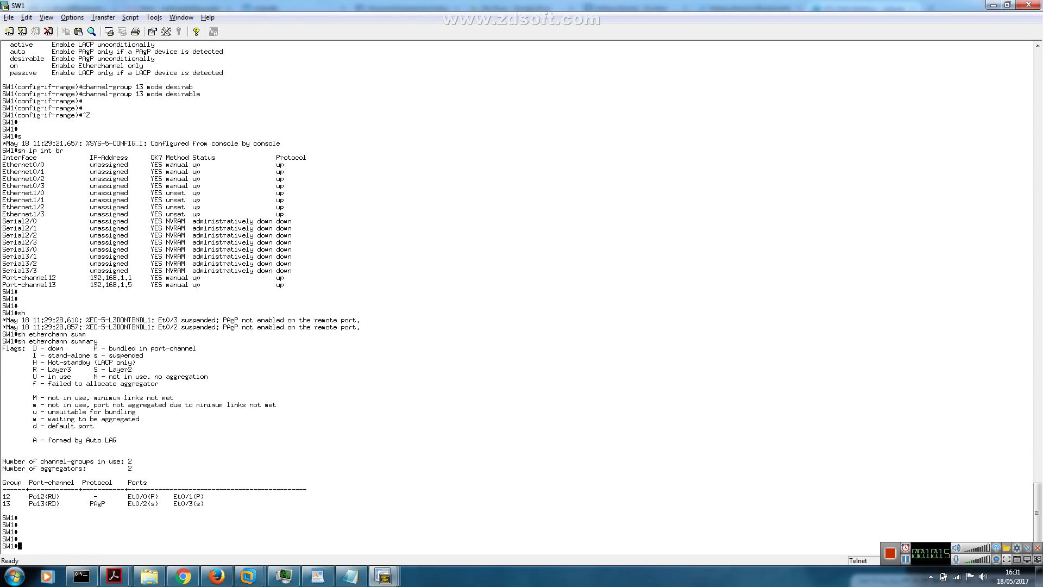
pyautogui.press('Up')
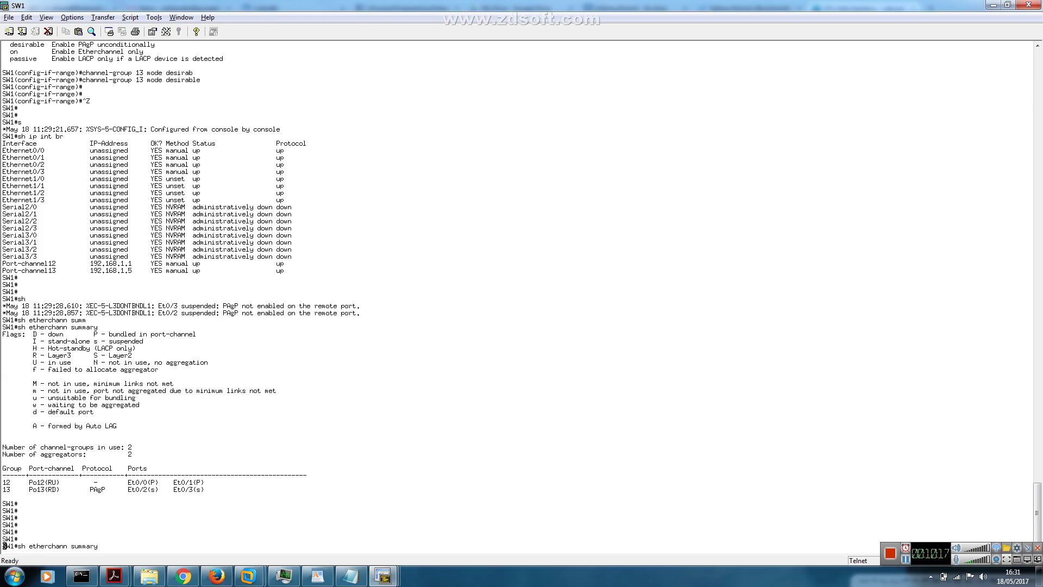
pyautogui.press('Return')
pyautogui.press('Return')
pyautogui.press('Return')
pyautogui.press('Return')
pyautogui.press('Return')
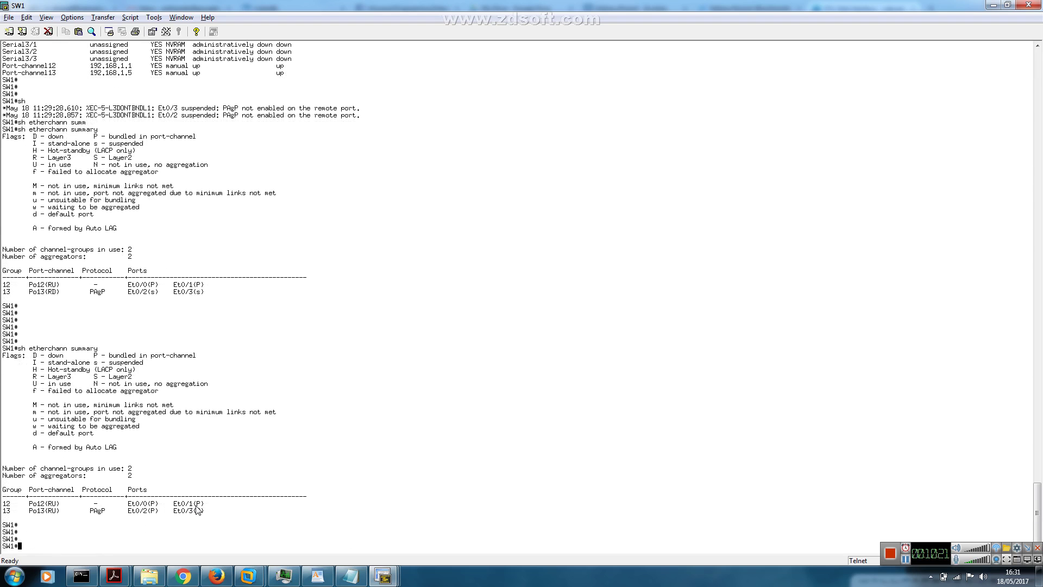
pyautogui.moveTo(206, 513); pyautogui.dragTo(29, 513)
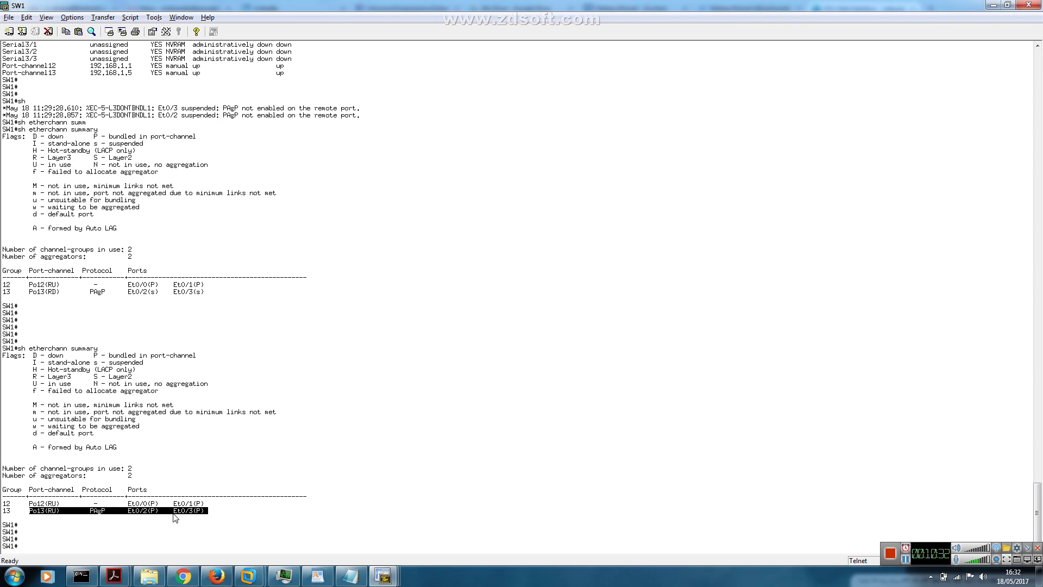
pyautogui.click(101, 523)
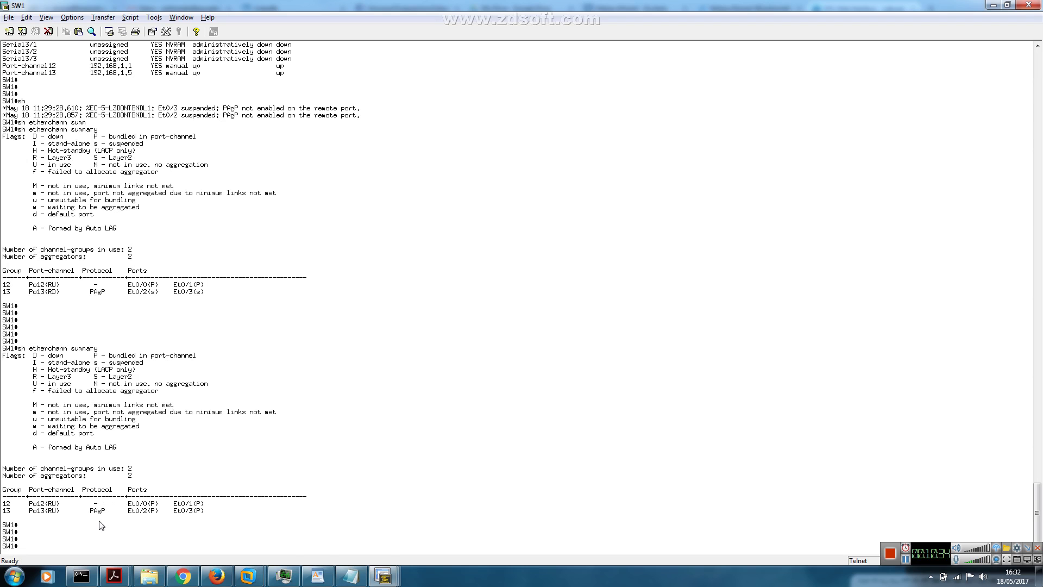
# Go back to the SW3 console and rerun the EtherChannel summary to recheck group 13
pyautogui.moveTo(383, 575)
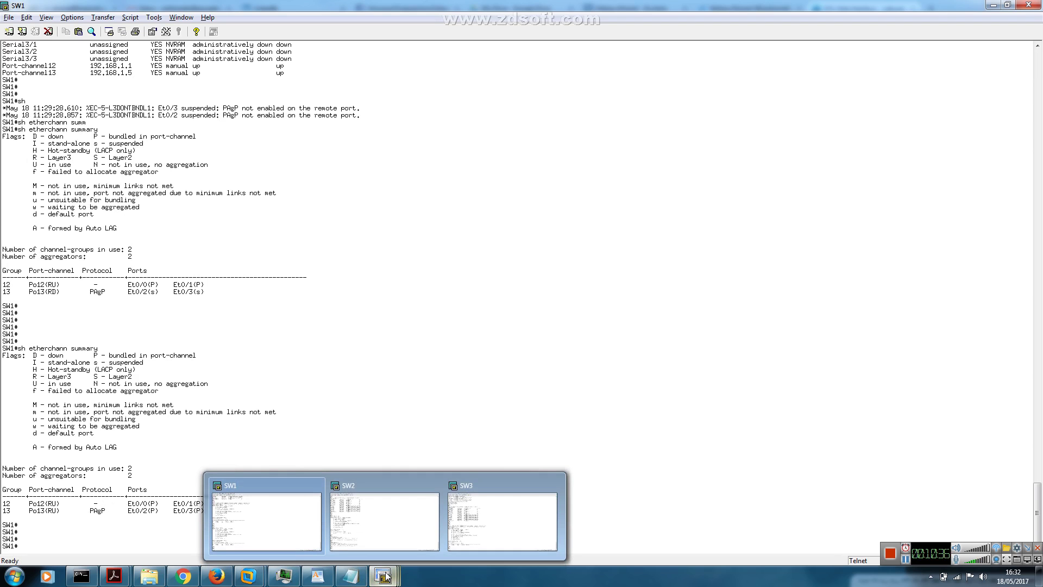
pyautogui.click(451, 546)
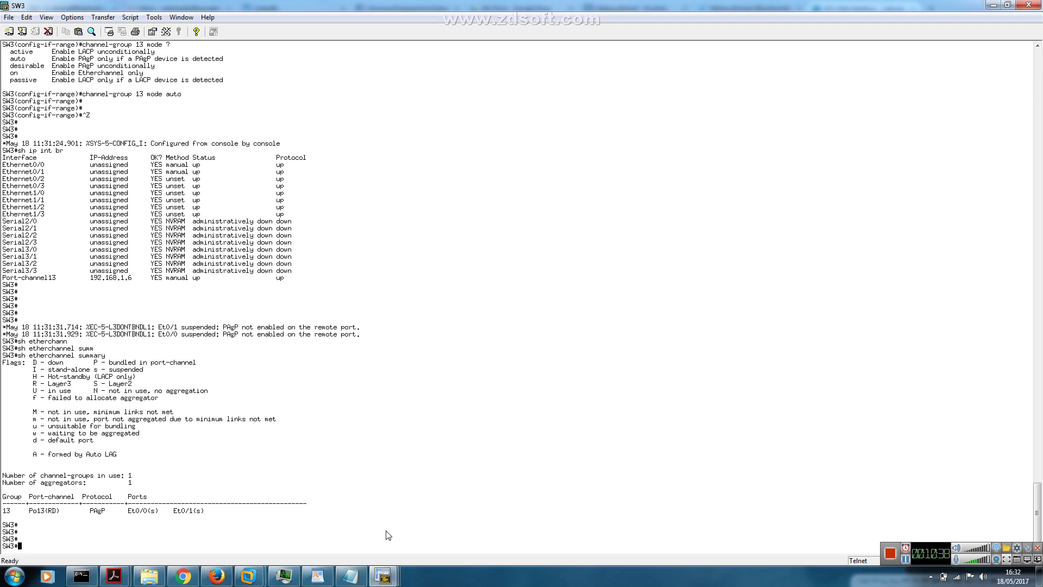
pyautogui.press('Return')
pyautogui.press('Return')
pyautogui.press('Return')
pyautogui.press('Up')
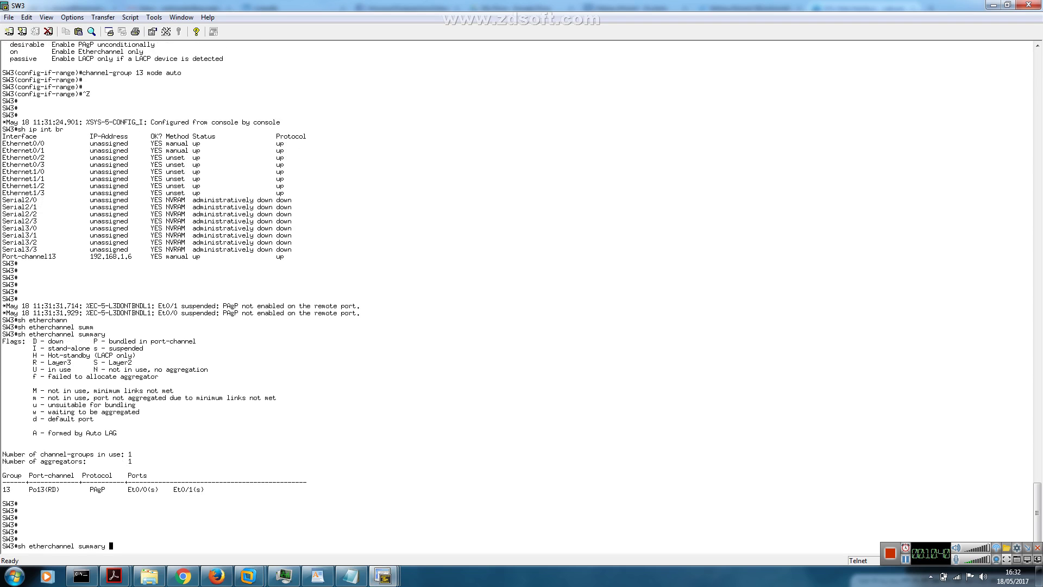
pyautogui.press('Return')
pyautogui.press('Return')
pyautogui.press('Return')
pyautogui.press('Return')
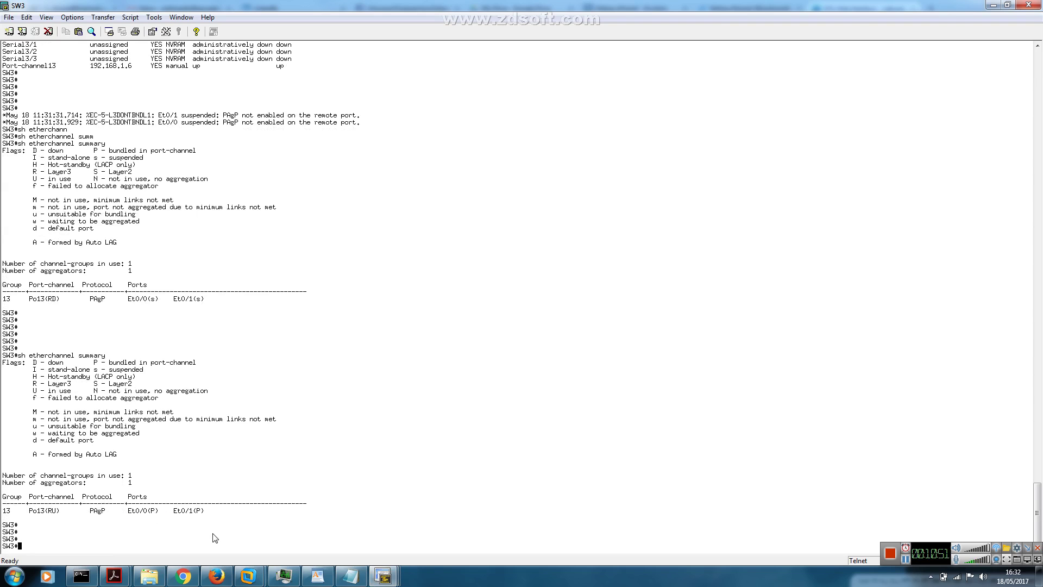
pyautogui.press('Return')
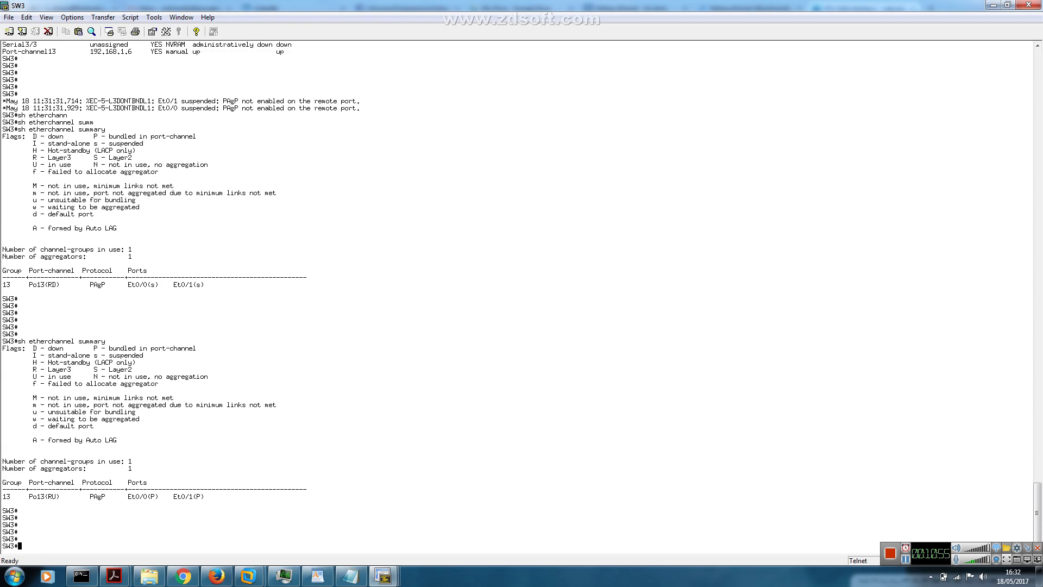
# Recheck the brief IP interface status on SW3 and ping SW1's port-channel 13 address 192.168.1.5
pyautogui.write('sh ip int br')
pyautogui.press('Return')
pyautogui.press('Return')
pyautogui.press('Return')
pyautogui.press('Return')
pyautogui.press('Return')
pyautogui.press('Return')
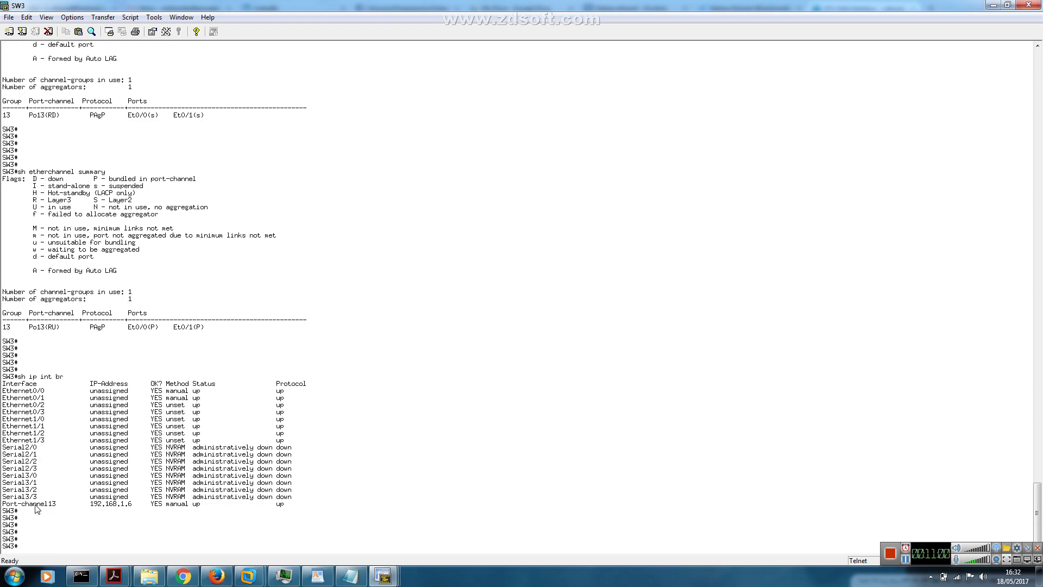
pyautogui.write('ping 192.168.1.5')
pyautogui.press('Return')
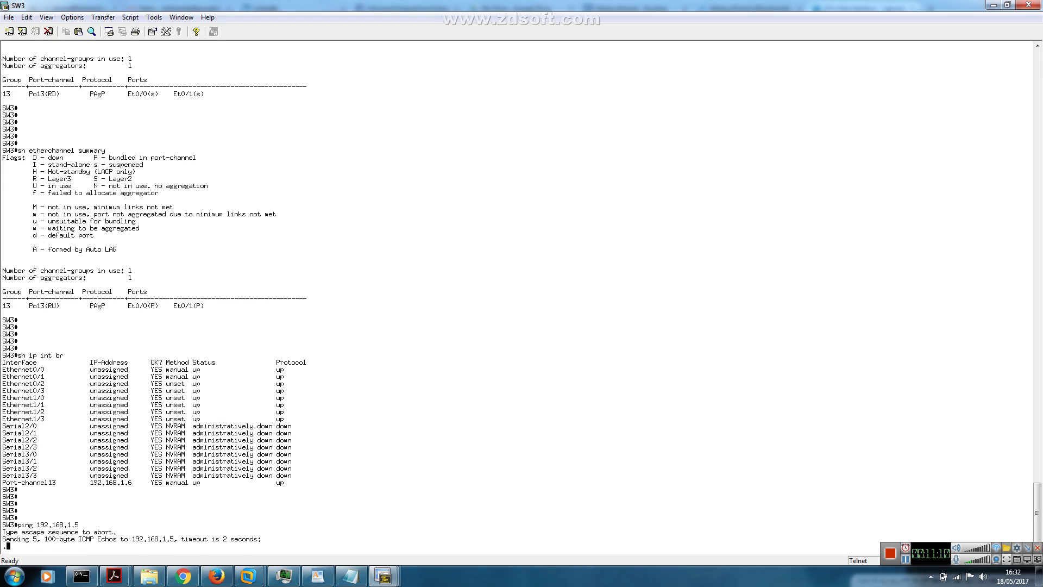
# Switch to the SW1 console and display the brief IP interface status
pyautogui.press('Return')
pyautogui.press('Return')
pyautogui.press('Return')
pyautogui.press('Return')
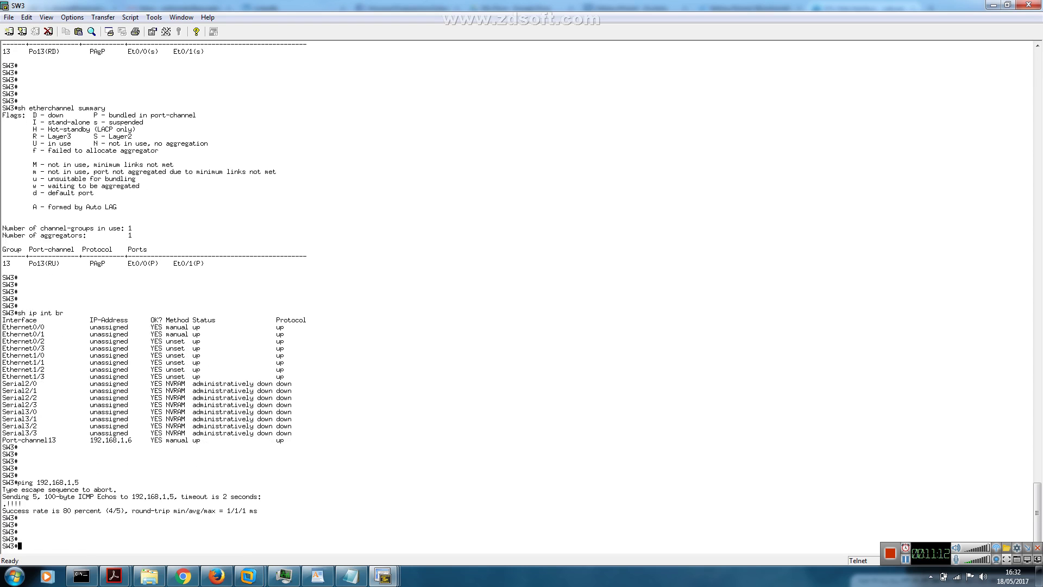
pyautogui.moveTo(389, 581)
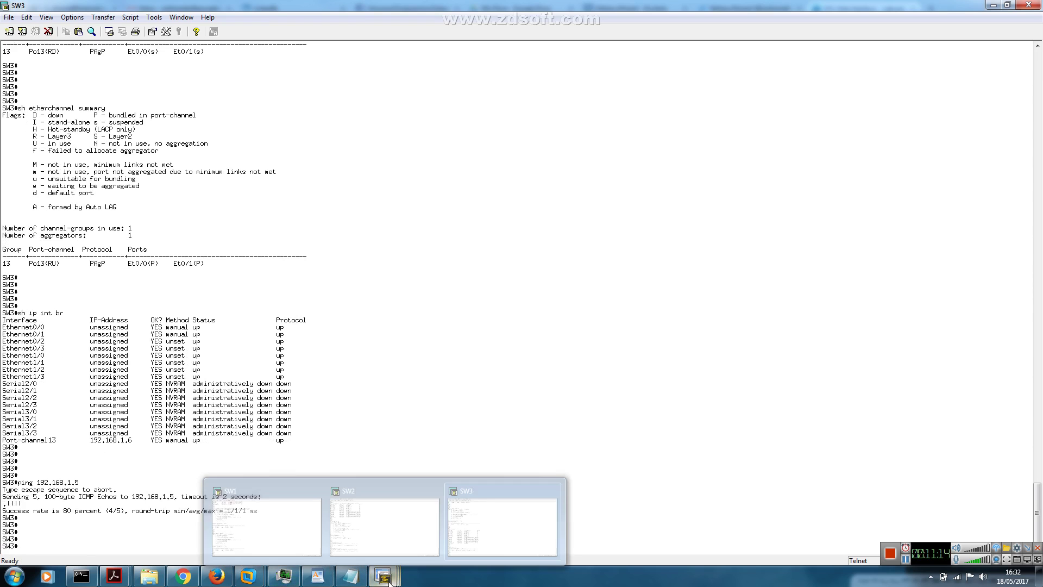
pyautogui.click(259, 535)
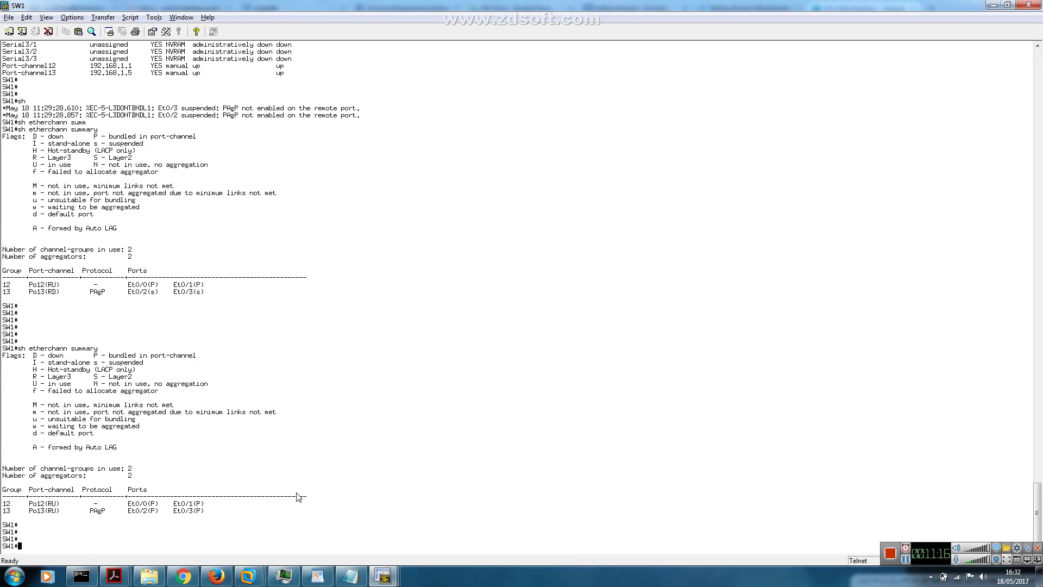
pyautogui.write('sh ip int br')
pyautogui.press('Return')
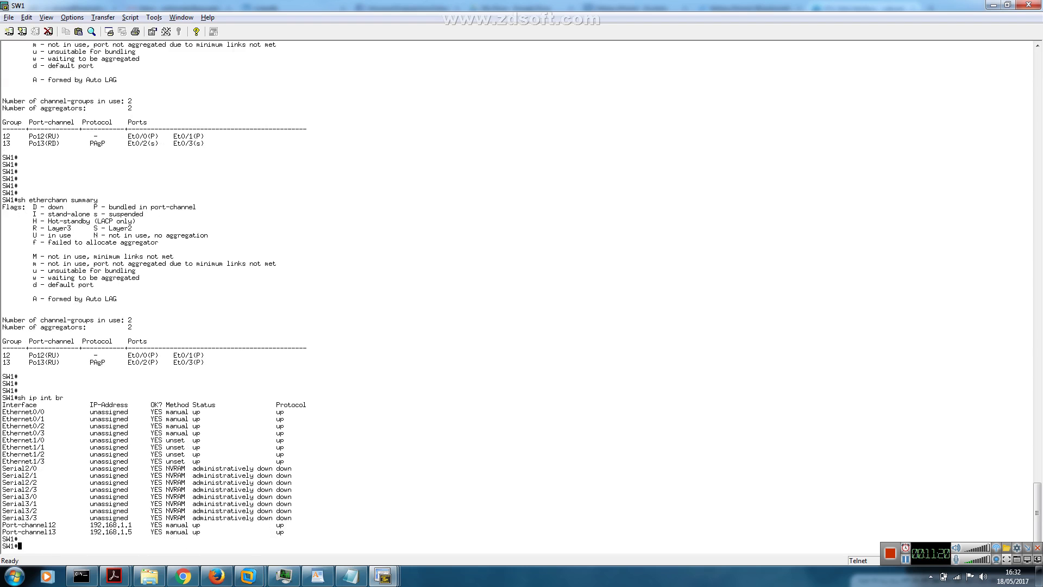
# Ping SW3's port-channel 13 address 192.168.1.6 from SW1
pyautogui.press('Return')
pyautogui.press('Return')
pyautogui.press('Return')
pyautogui.write('ping 192')
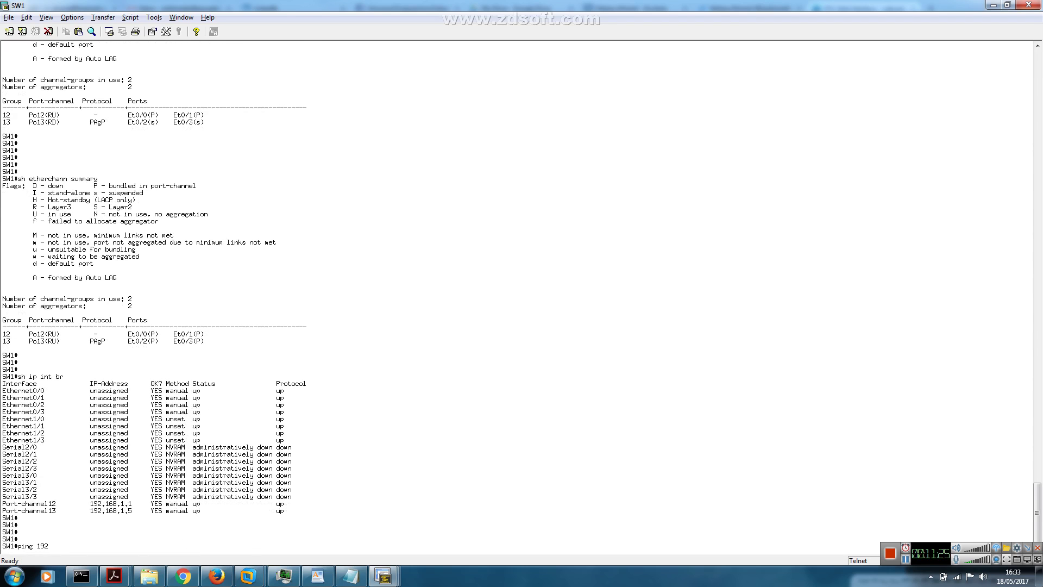
pyautogui.write('.168.1.6')
pyautogui.press('Return')
pyautogui.press('Return')
pyautogui.press('Return')
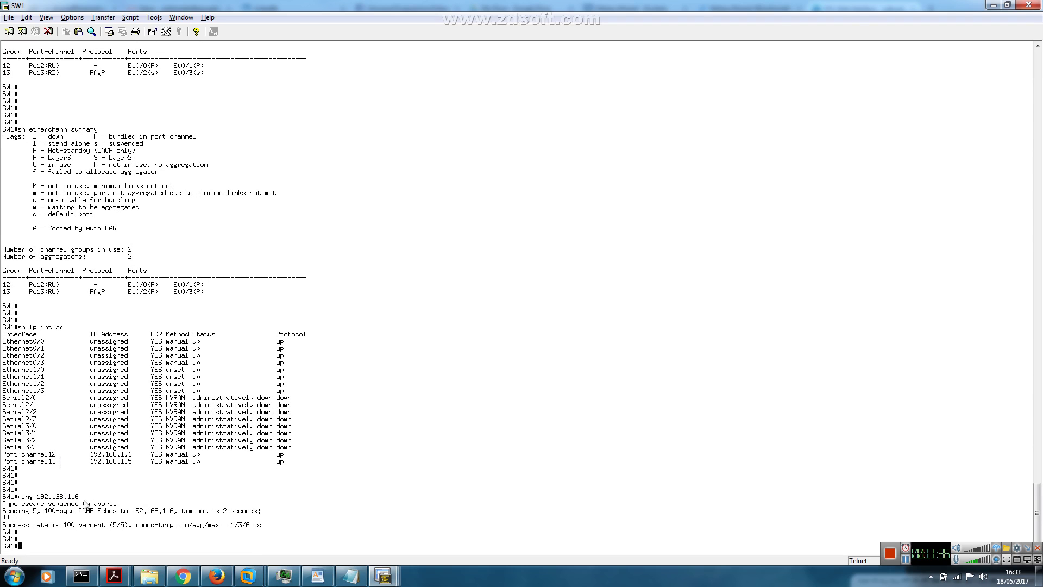
# Review the lab diagram in Firefox, and list the CDP neighbors in the SW2 console
pyautogui.click(216, 576)
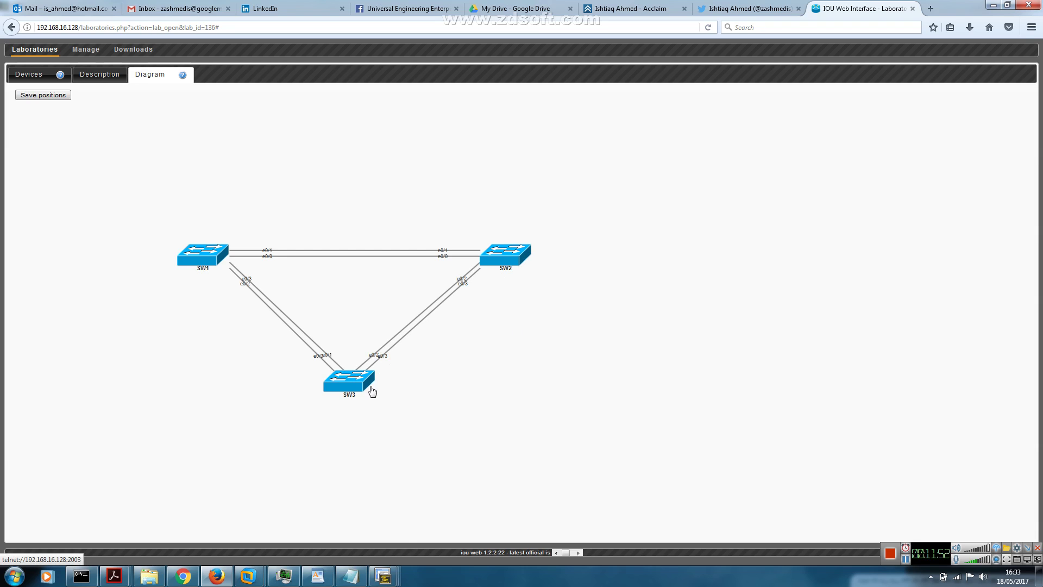
pyautogui.moveTo(390, 581)
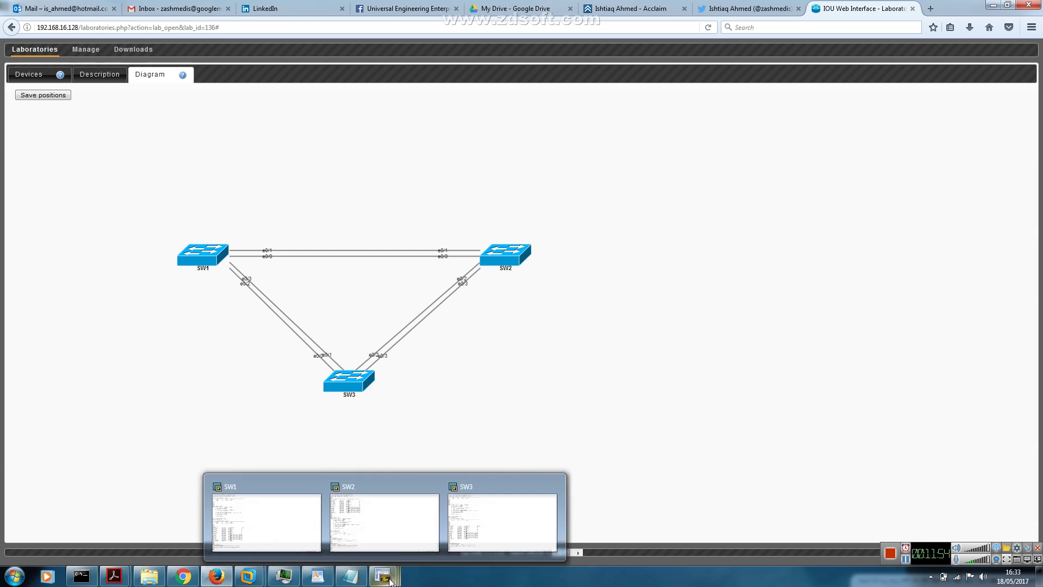
pyautogui.click(397, 525)
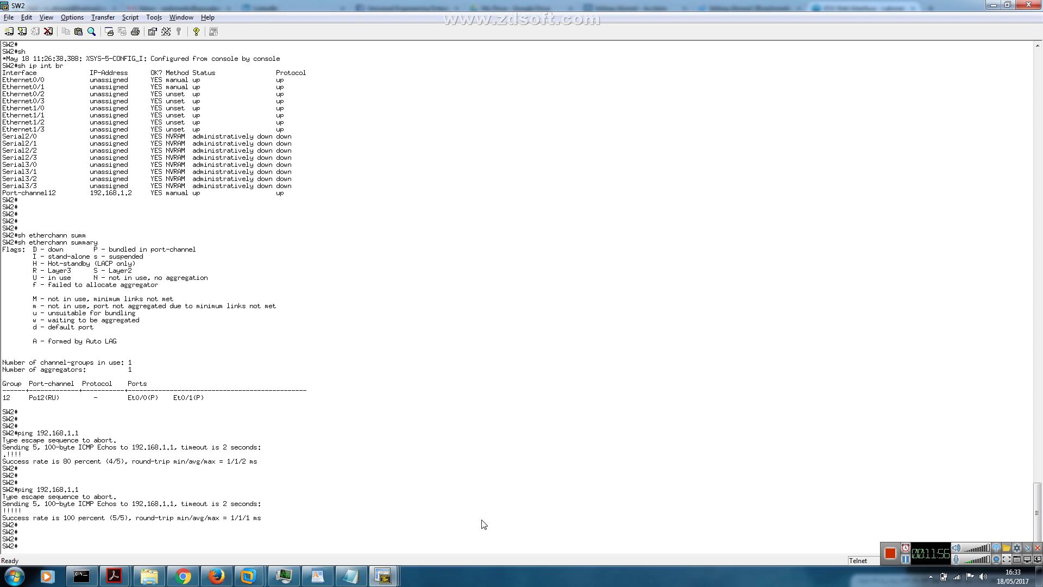
pyautogui.press('Return')
pyautogui.press('Return')
pyautogui.write('sh cdp ne')
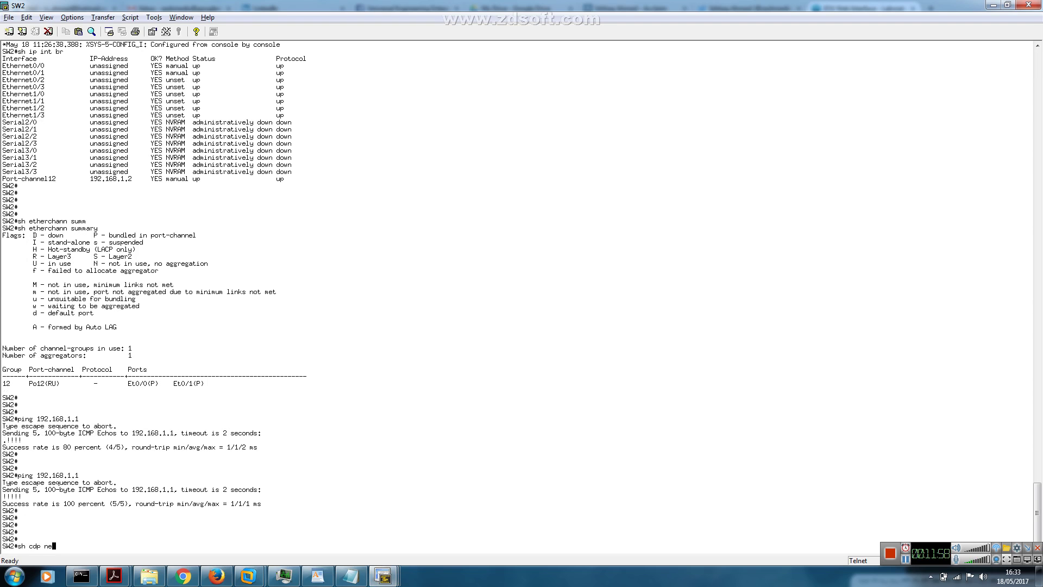
pyautogui.write('i')
pyautogui.press('Return')
pyautogui.press('Return')
pyautogui.press('Return')
pyautogui.press('Return')
# Enter configuration mode on SW2, create interface port-channel 23 and make it a Layer 3 interface with no switchport
pyautogui.write('conf t')
pyautogui.press('Return')
pyautogui.write('in')
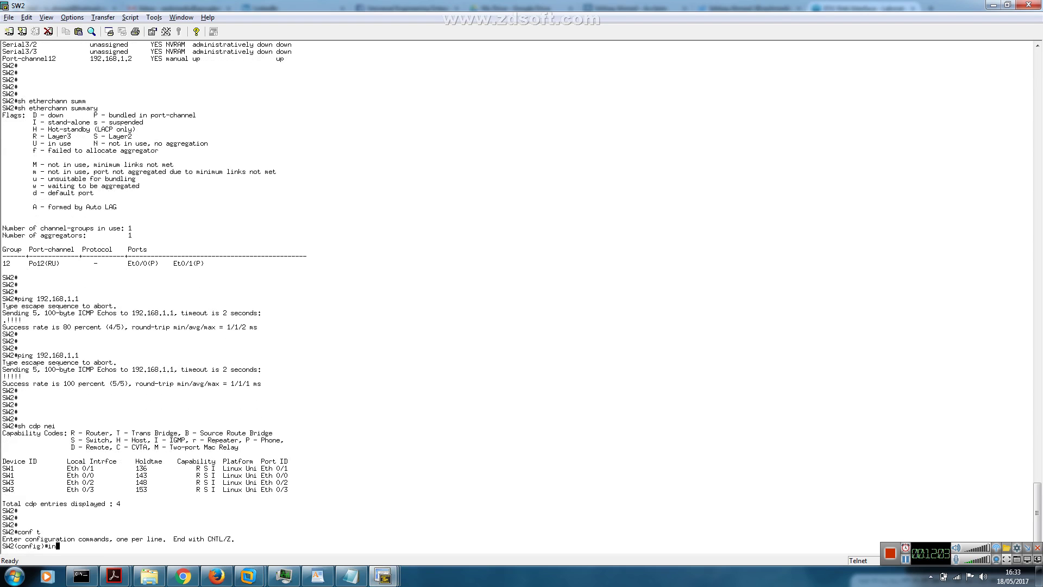
pyautogui.write('t port-channel')
pyautogui.press('Tab')
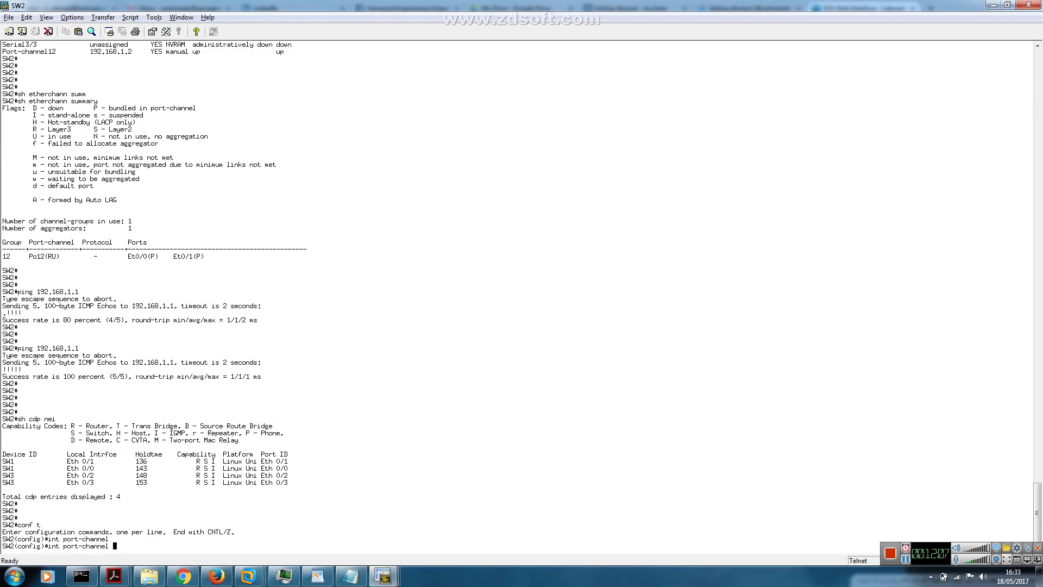
pyautogui.write('23')
pyautogui.press('Return')
pyautogui.write('no switch')
pyautogui.press('Tab')
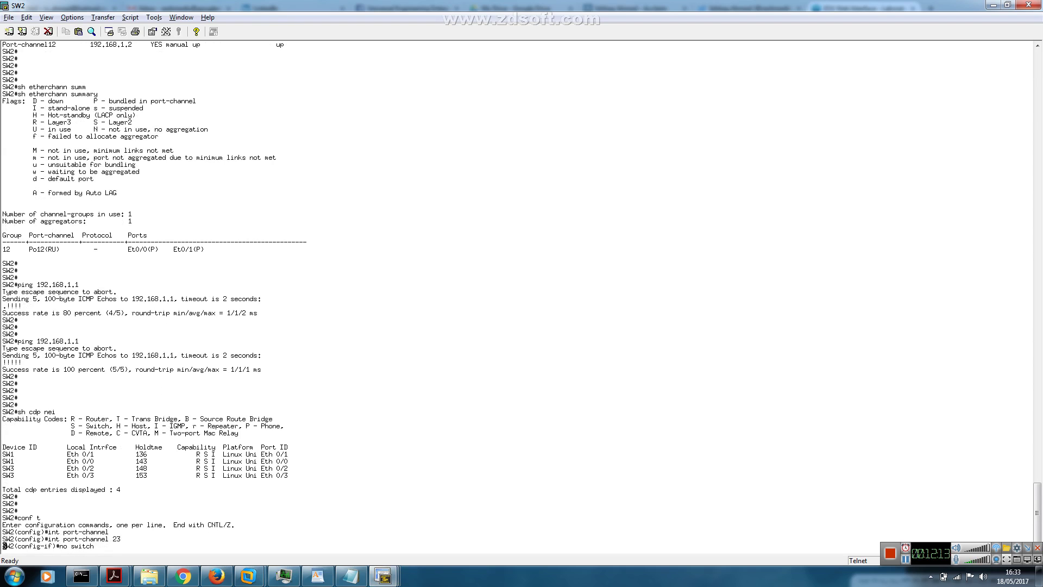
pyautogui.press('Return')
# Assign IP address 192.168.1.9 with mask 255.255.255.252 to SW2's port-channel 23
pyautogui.write('i')
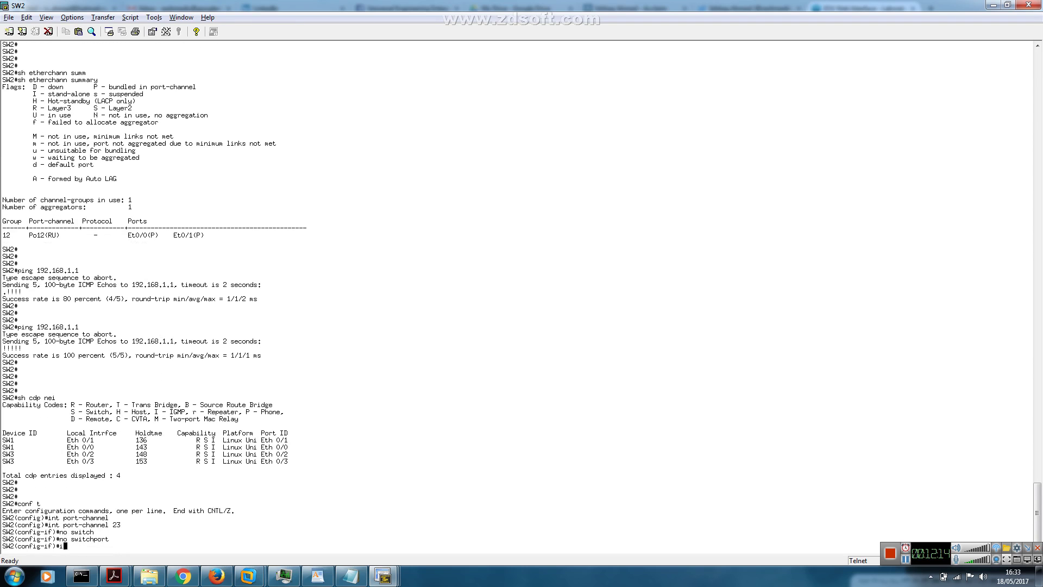
pyautogui.write('p add')
pyautogui.press('Tab')
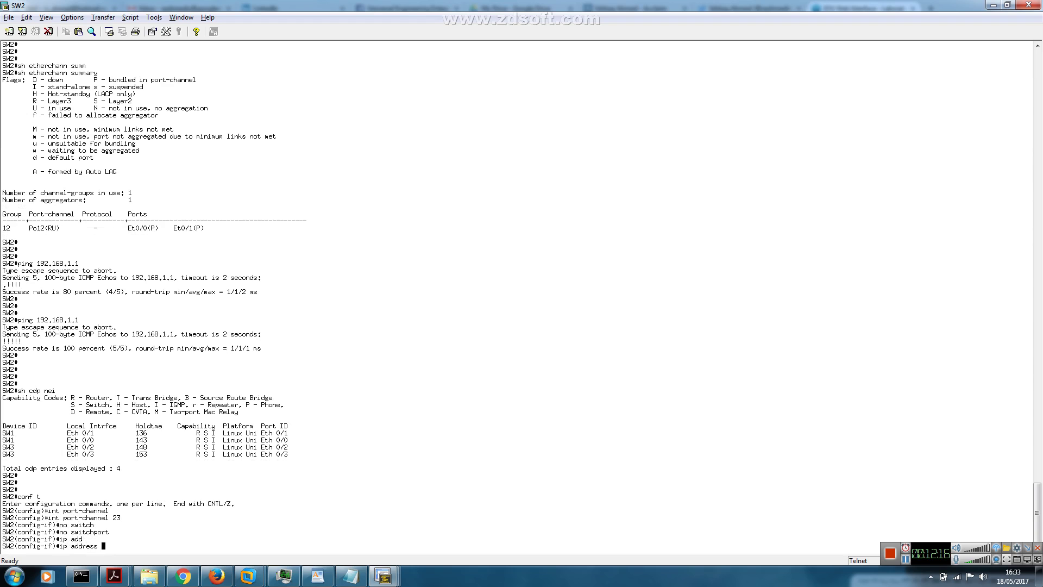
pyautogui.write('192.')
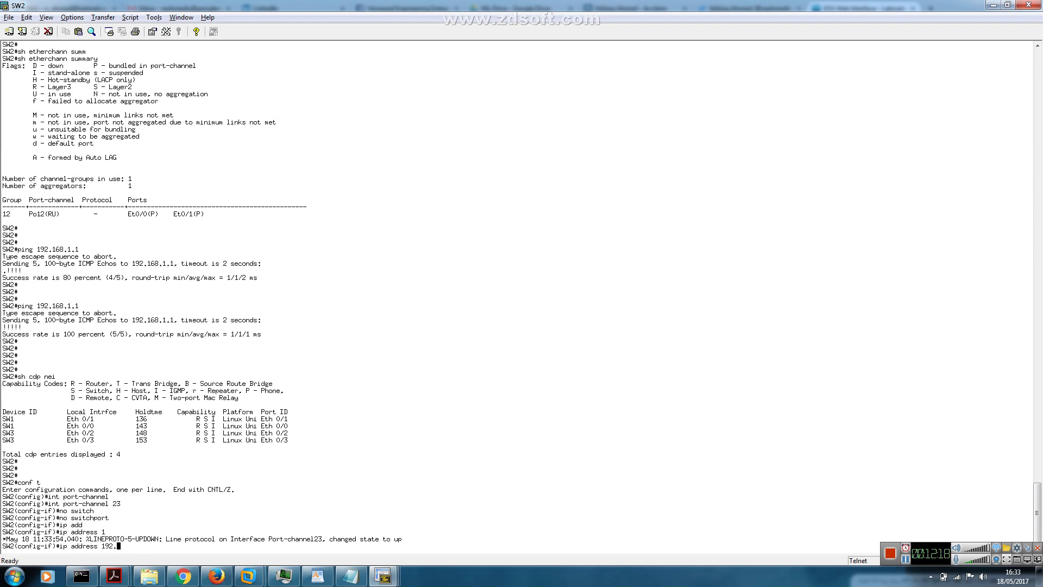
pyautogui.write('168.1.9')
pyautogui.write('255.255.255.252')
pyautogui.press('Return')
pyautogui.press('Return')
pyautogui.press('Return')
# Select SW2's interface range e0/2-3 and turn both ports into Layer 3 ports with no switchport
pyautogui.write('int range e0/')
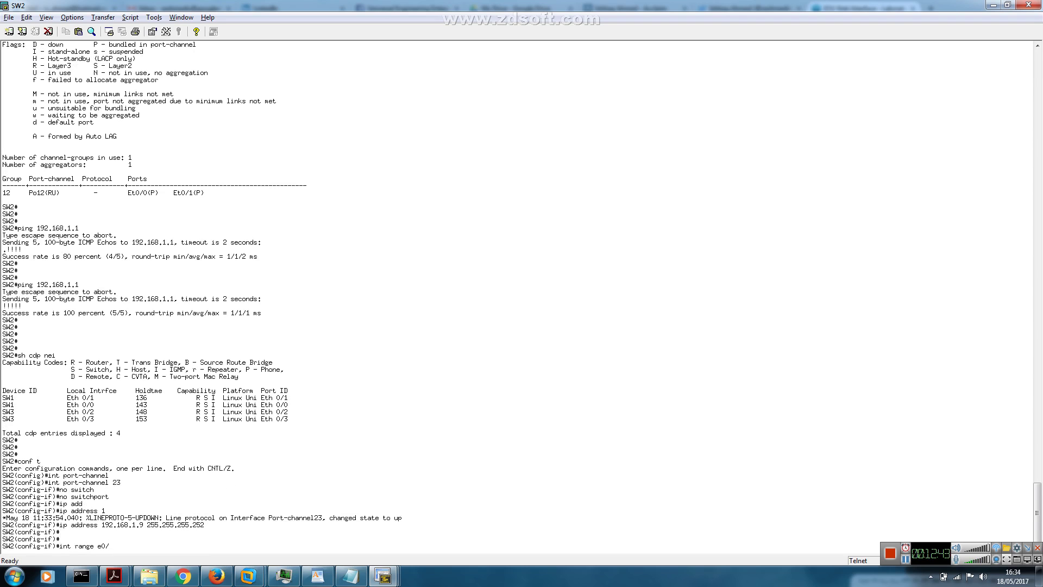
pyautogui.write('2-3')
pyautogui.press('Return')
pyautogui.write('no ')
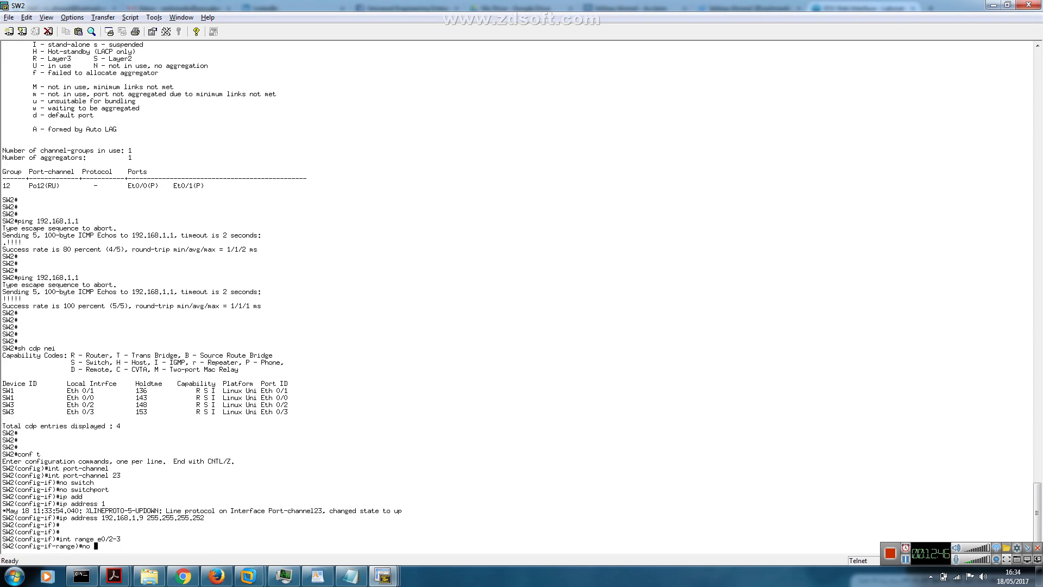
pyautogui.write('switch')
pyautogui.press('Tab')
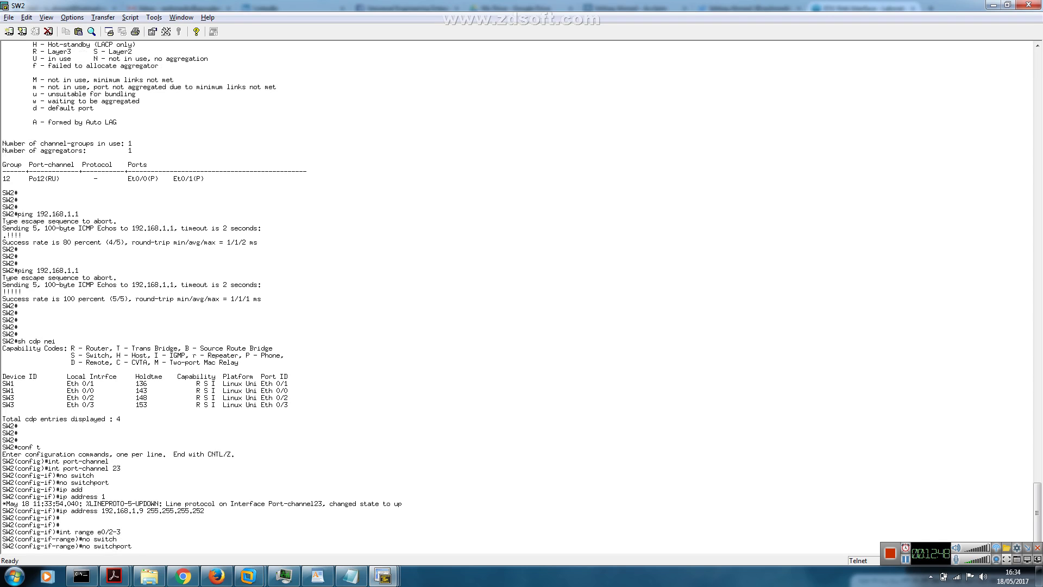
pyautogui.press('Return')
# List the mode options available for channel-group 23 on SW2's e0/2-3 range
pyautogui.write('channel-gro')
pyautogui.press('Tab')
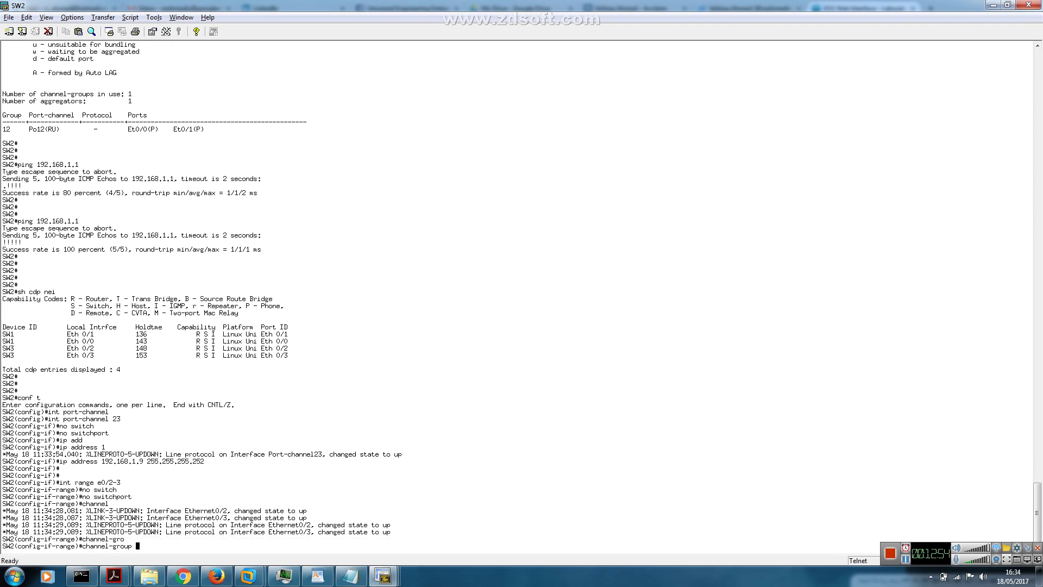
pyautogui.write('23 mode ?')
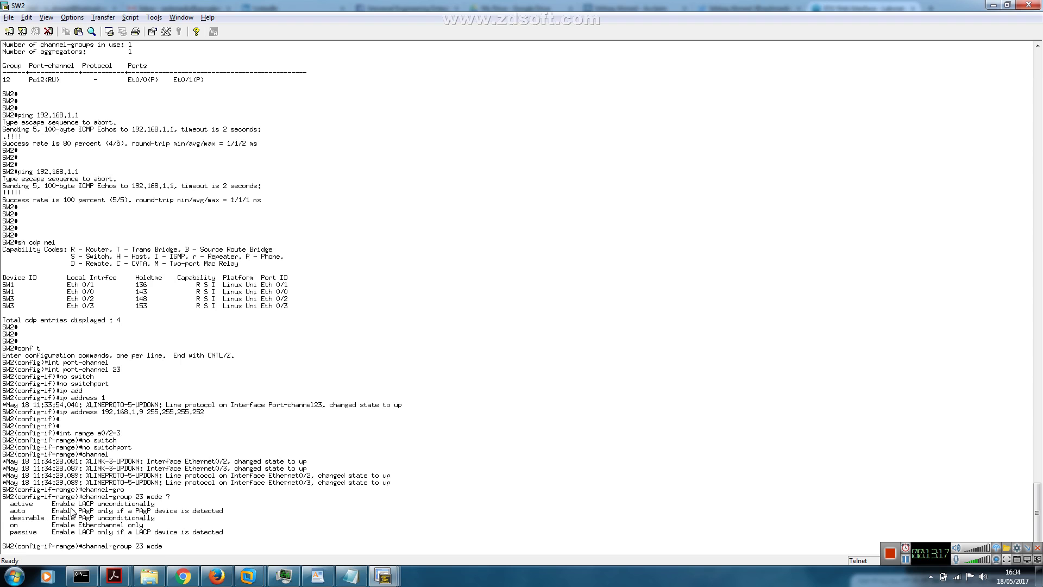
# Add SW2's e0/2-3 range to channel-group 23 in LACP mode active and leave configuration mode
pyautogui.write('ctive')
pyautogui.press('Return')
pyautogui.press('Return')
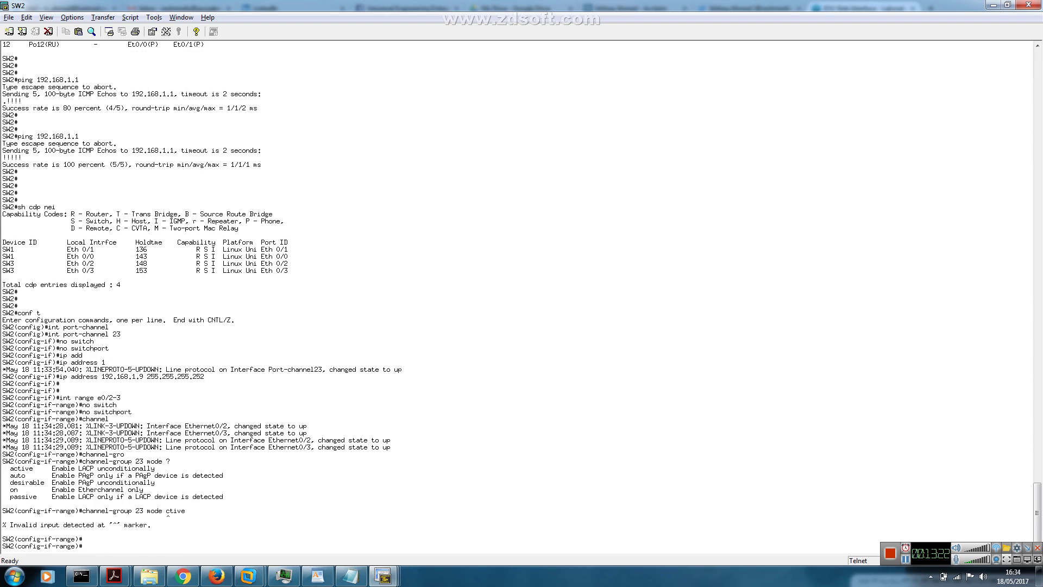
pyautogui.press('Up')
pyautogui.press('Left')
pyautogui.press('Left')
pyautogui.press('Left')
pyautogui.press('Left')
pyautogui.press('Left')
pyautogui.press('Return')
pyautogui.press('Return')
pyautogui.press('Return')
pyautogui.hotkey('ctrl', 'z')
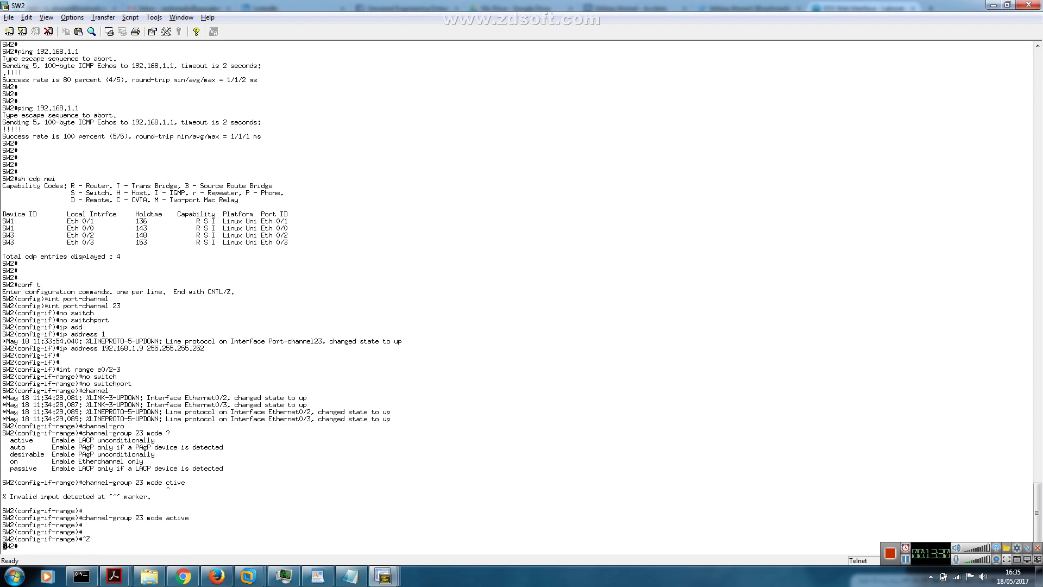
# Display the brief IP interface status on SW2 and check the port-channel 23 address
pyautogui.press('Return')
pyautogui.press('Return')
pyautogui.write('sh ip int br')
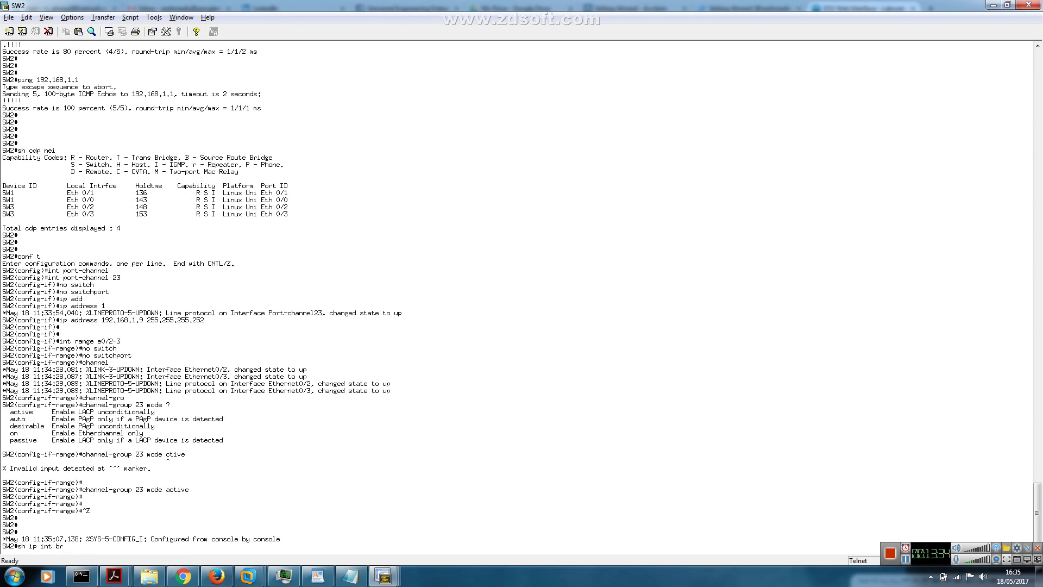
pyautogui.press('Return')
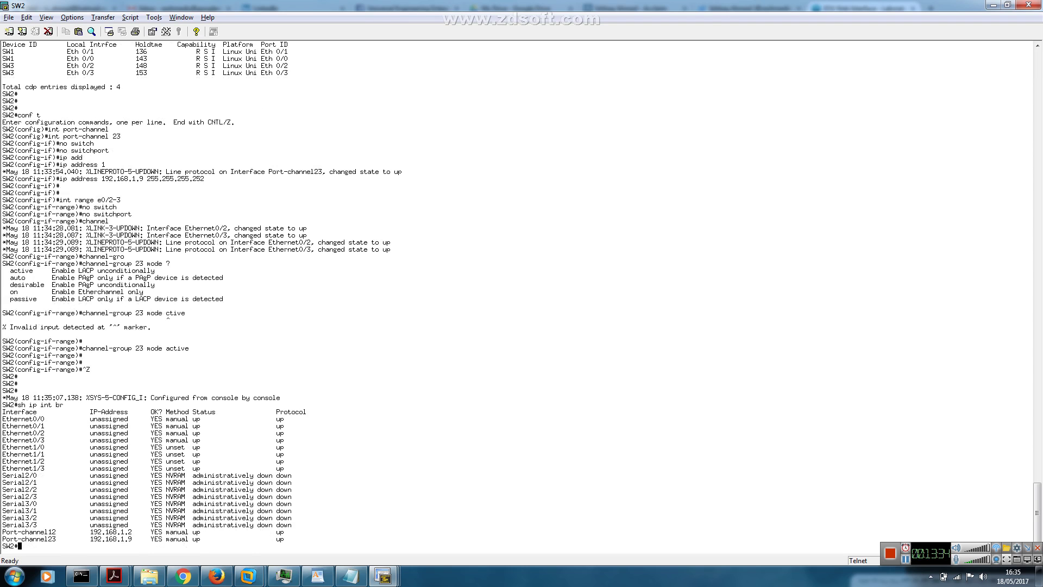
pyautogui.press('Return')
pyautogui.press('Return')
pyautogui.press('Return')
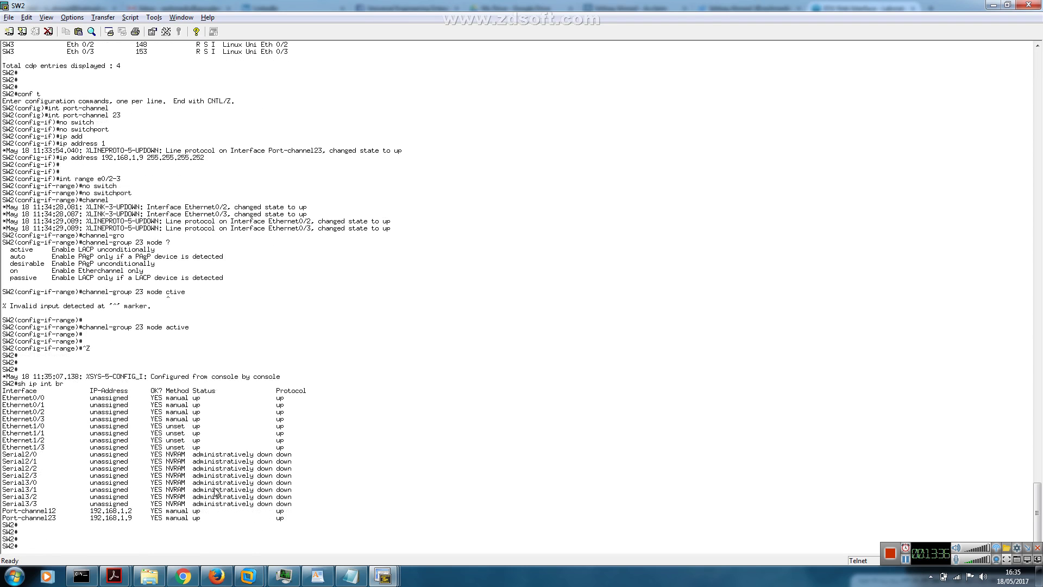
pyautogui.moveTo(136, 519); pyautogui.dragTo(95, 523)
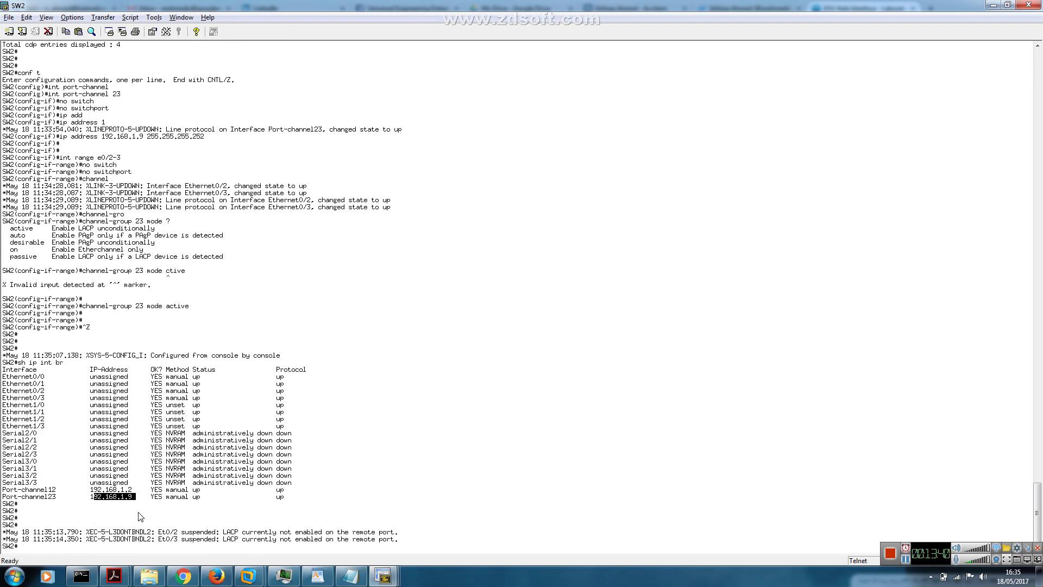
# Display the EtherChannel summary on SW2 and examine the group 23 entry
pyautogui.press('Return')
pyautogui.press('Return')
pyautogui.write('sh etherchann summ')
pyautogui.press('Tab')
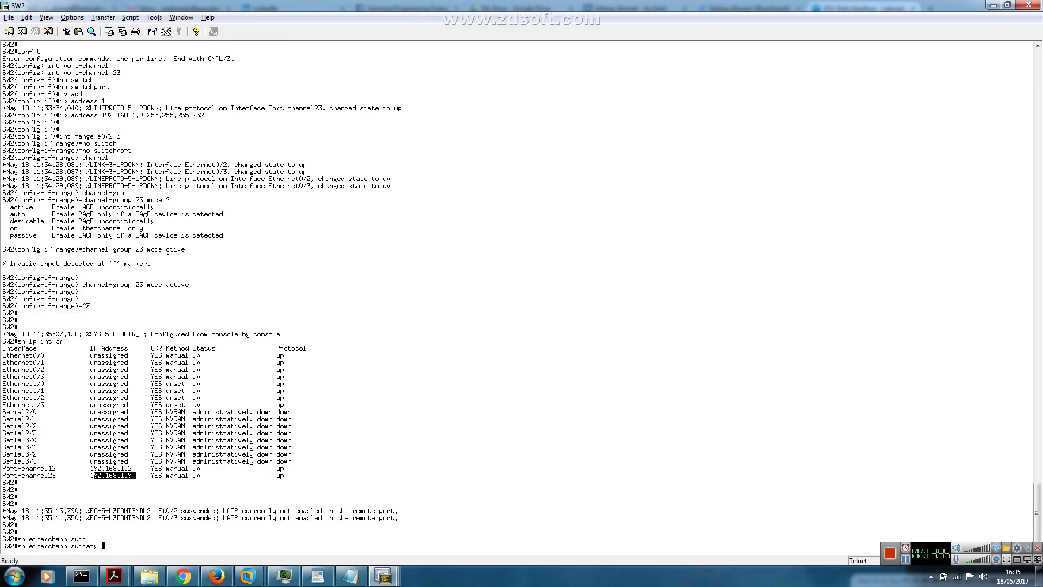
pyautogui.press('Return')
pyautogui.press('Return')
pyautogui.press('Return')
pyautogui.press('Return')
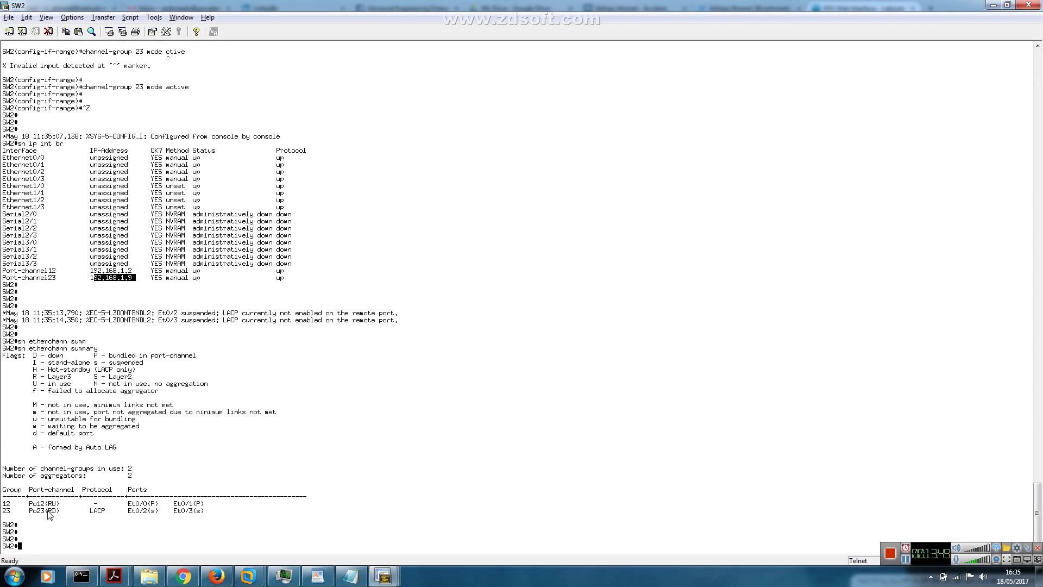
pyautogui.moveTo(60, 511); pyautogui.dragTo(33, 511)
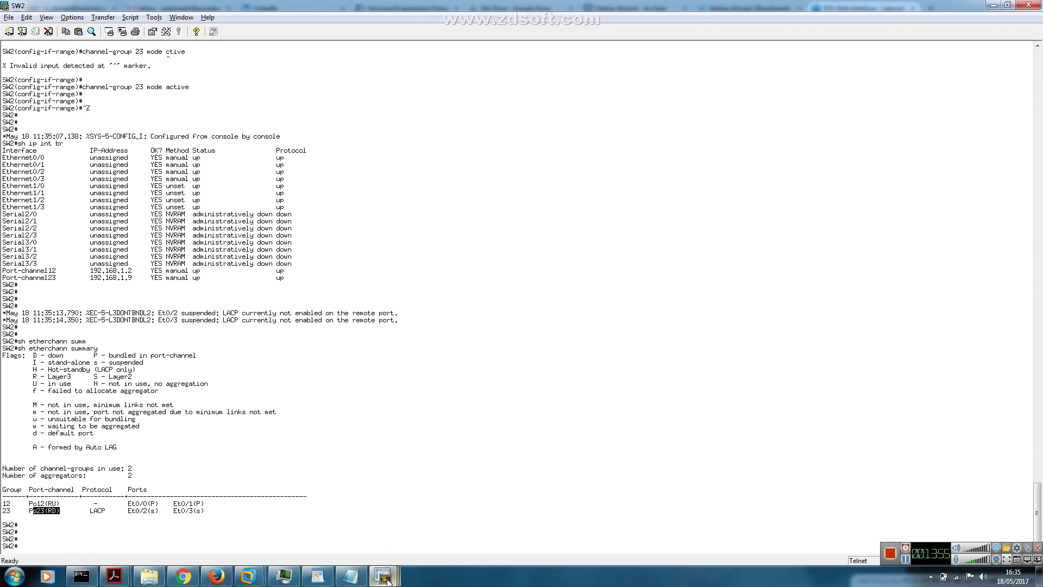
# Switch to the SW3 console and list its CDP neighbors to identify the ports facing SW2
pyautogui.moveTo(386, 579)
pyautogui.click(495, 516)
pyautogui.write('sh cdp nei')
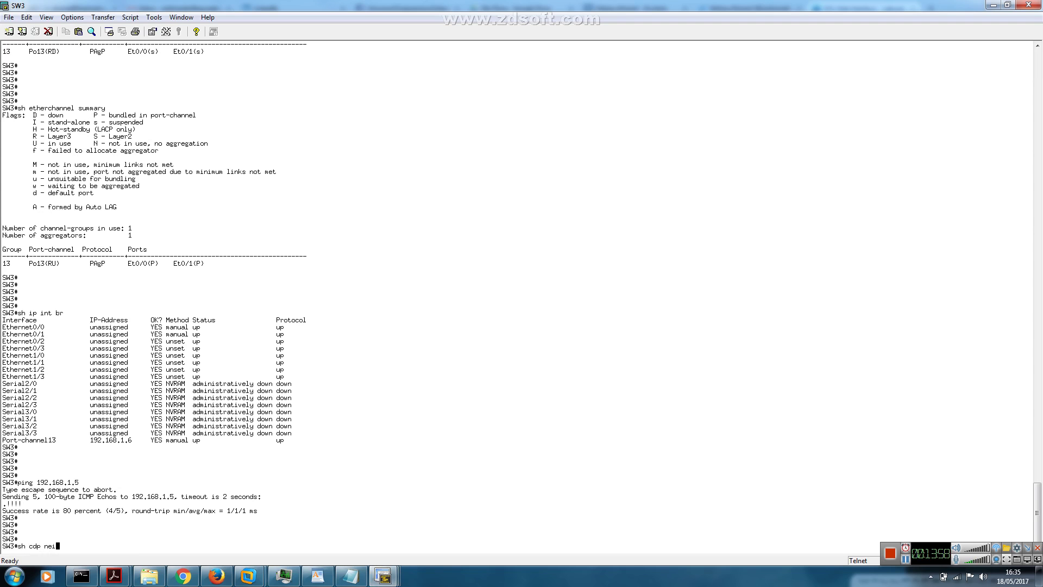
pyautogui.press('Return')
pyautogui.press('Return')
pyautogui.press('Return')
pyautogui.press('Return')
pyautogui.press('Return')
pyautogui.press('Return')
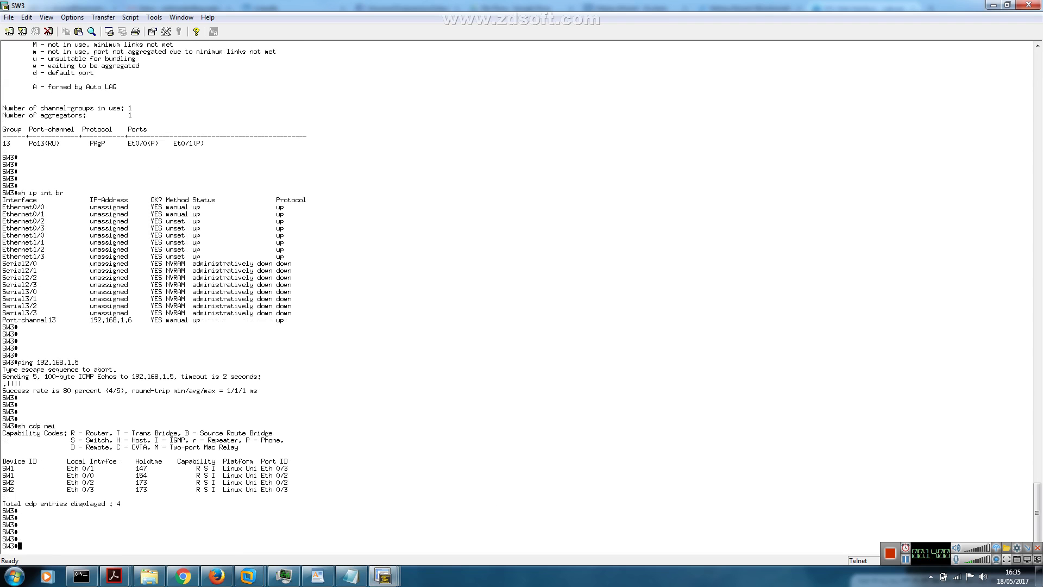
# Enter configuration mode on SW3, create interface port-channel 23 and set it to no switchport
pyautogui.write('conf t')
pyautogui.press('Return')
pyautogui.write('int port-chann')
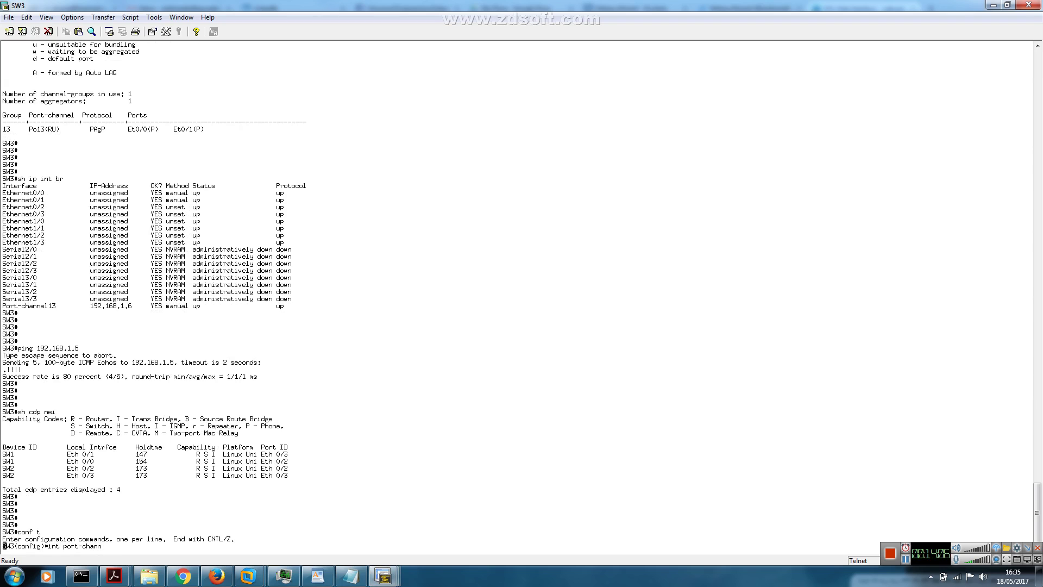
pyautogui.press('Tab')
pyautogui.write('23')
pyautogui.press('Return')
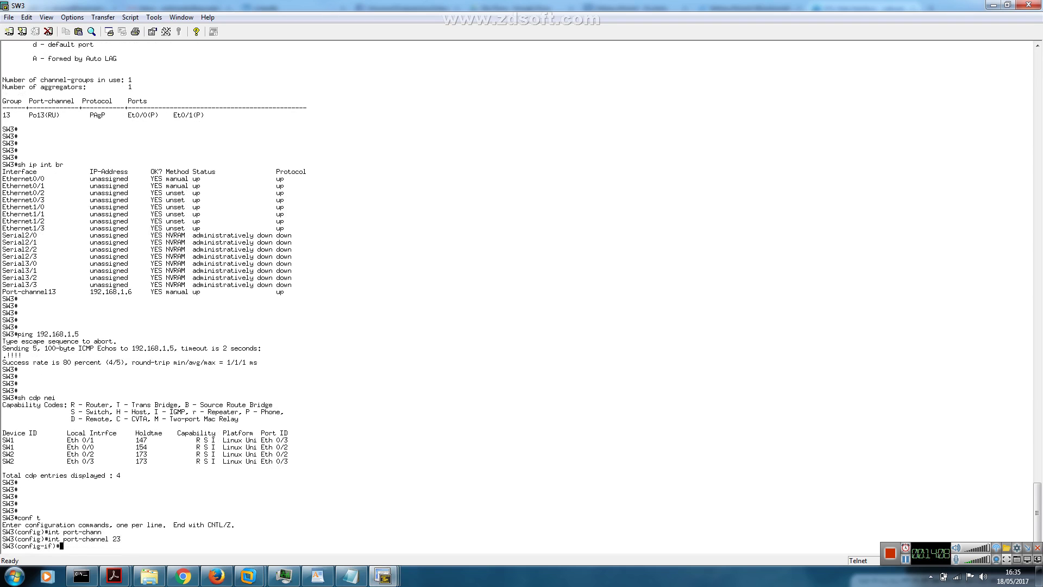
pyautogui.write('no switch')
pyautogui.press('Tab')
pyautogui.press('Return')
# Assign IP address 192.168.1.10 with mask 255.255.255.252 to port-channel 23 on SW3
pyautogui.write('p a')
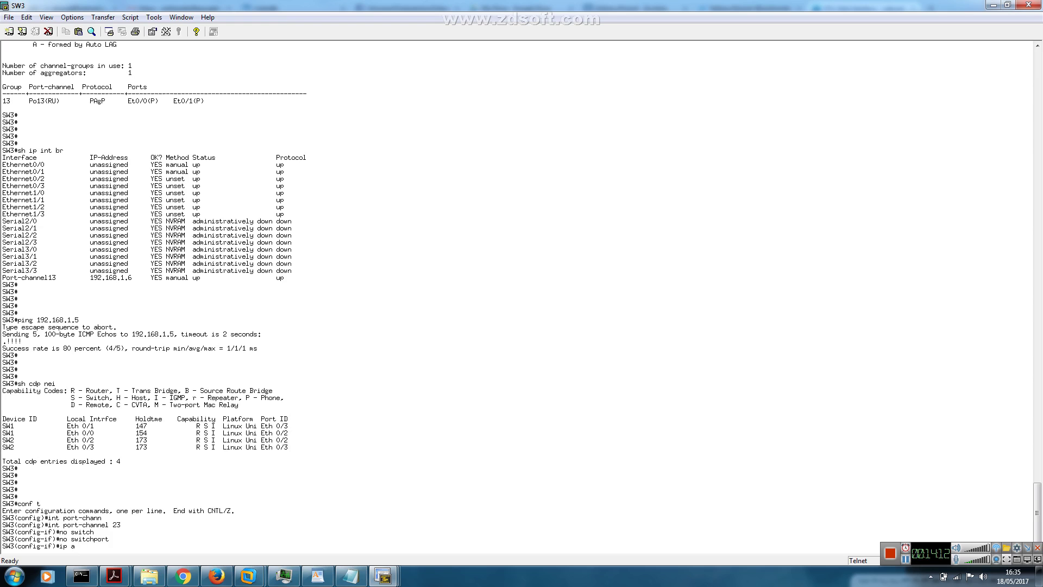
pyautogui.write('dd')
pyautogui.press('Tab')
pyautogui.write('192.168.1.1')
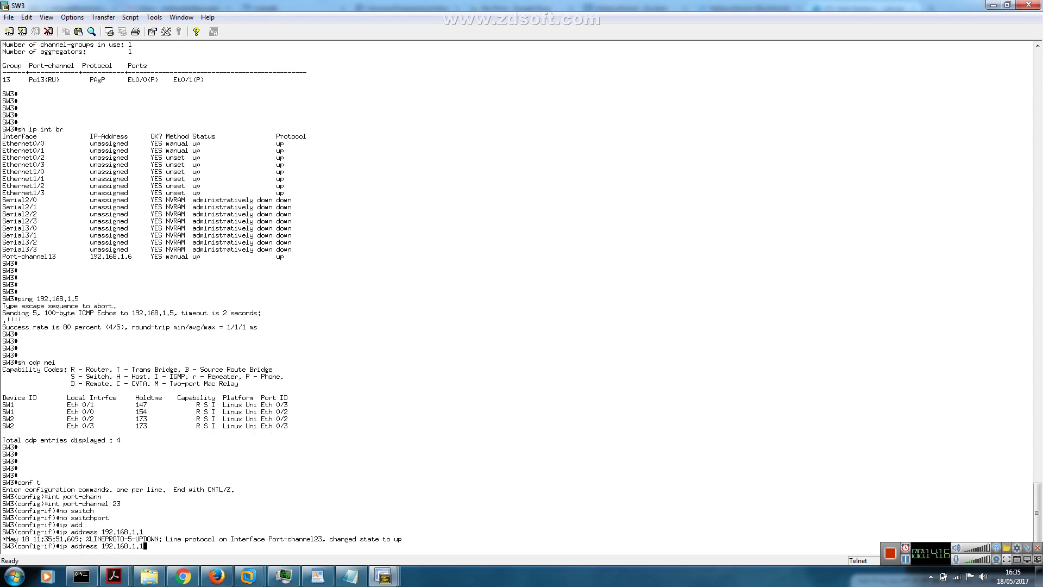
pyautogui.write('0 2')
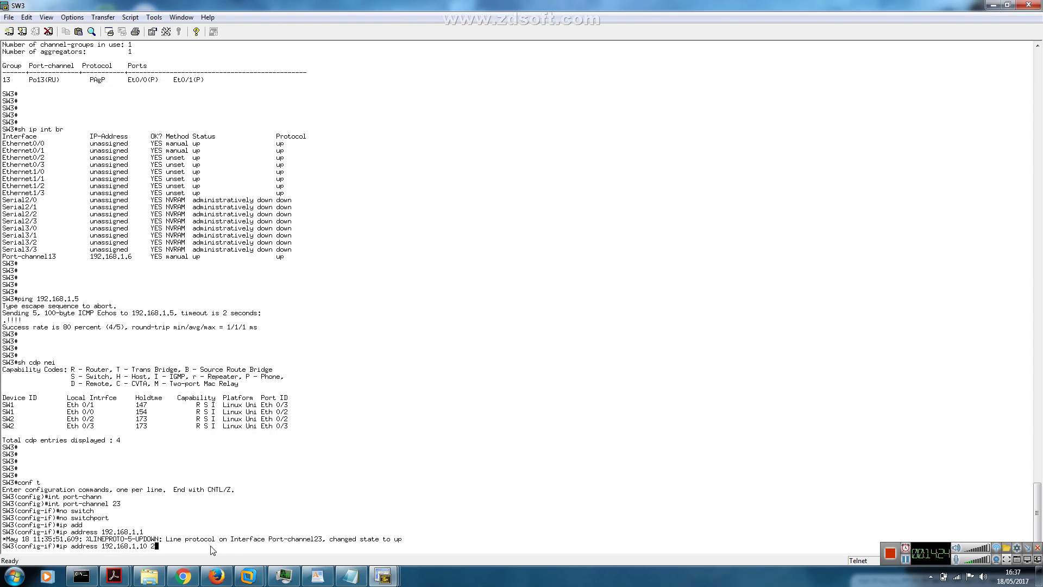
pyautogui.write('55.255.255.252')
pyautogui.press('Return')
pyautogui.press('Return')
pyautogui.press('Return')
# Select the interface range e0/2-3 on SW3 and make its ports routed with no switchport
pyautogui.write('int range e0/2-3')
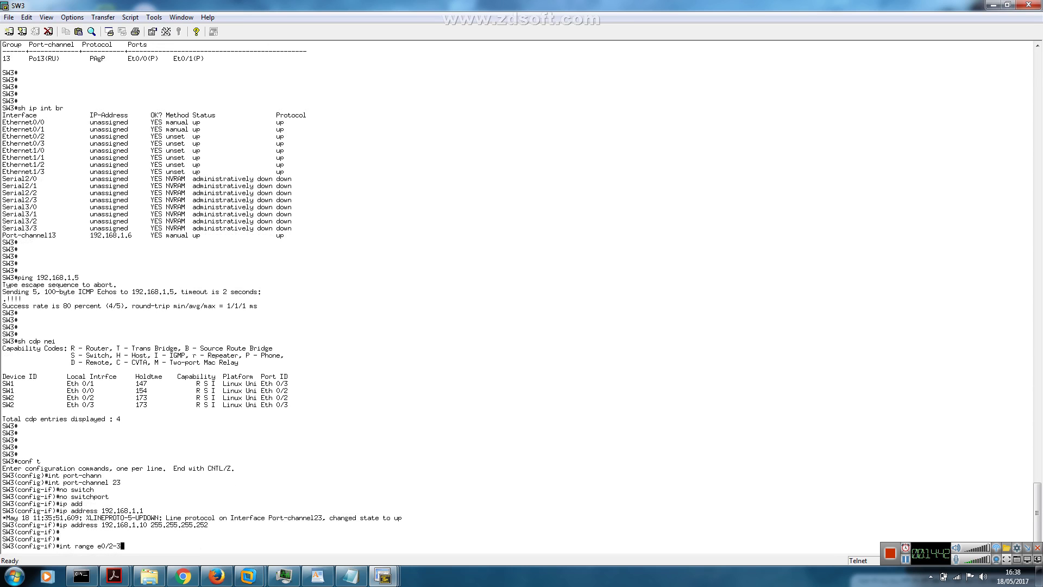
pyautogui.press('Return')
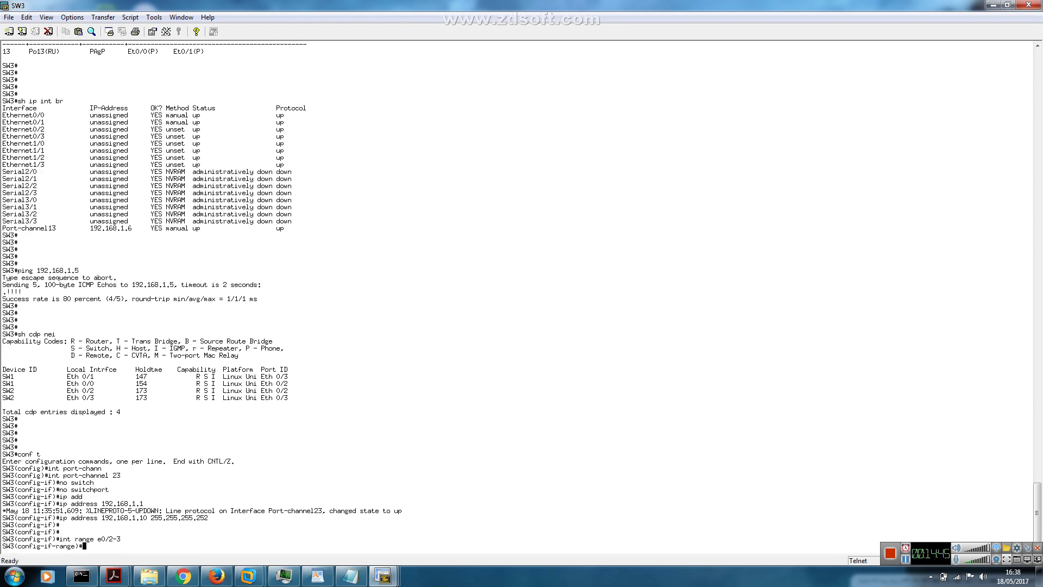
pyautogui.write('no switch')
pyautogui.press('Tab')
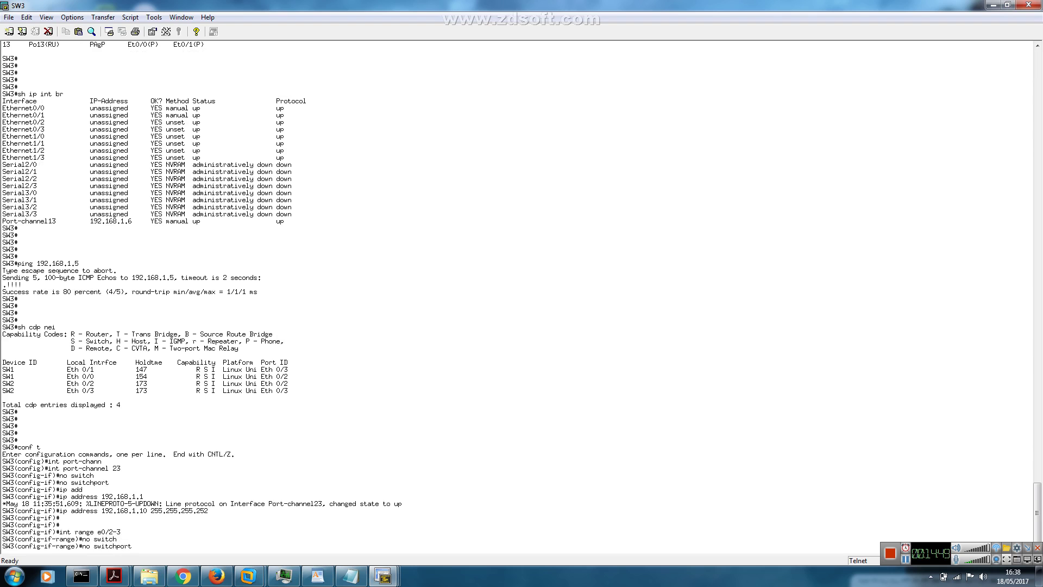
pyautogui.press('Return')
# Add the selected ports to channel-group 23 in LACP passive mode, checking the available modes, and leave configuration mode
pyautogui.write('chan')
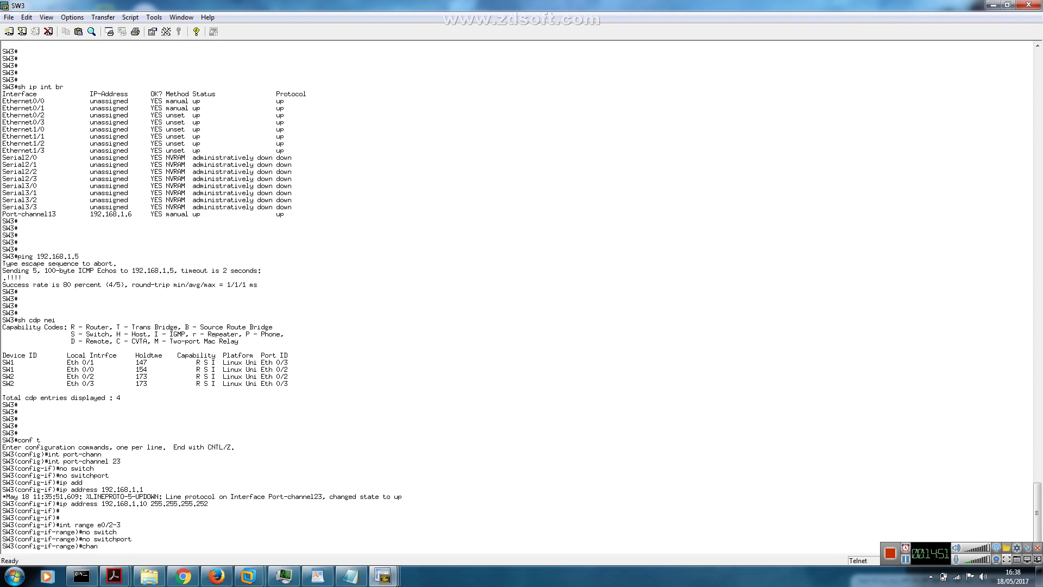
pyautogui.write('nel-grou')
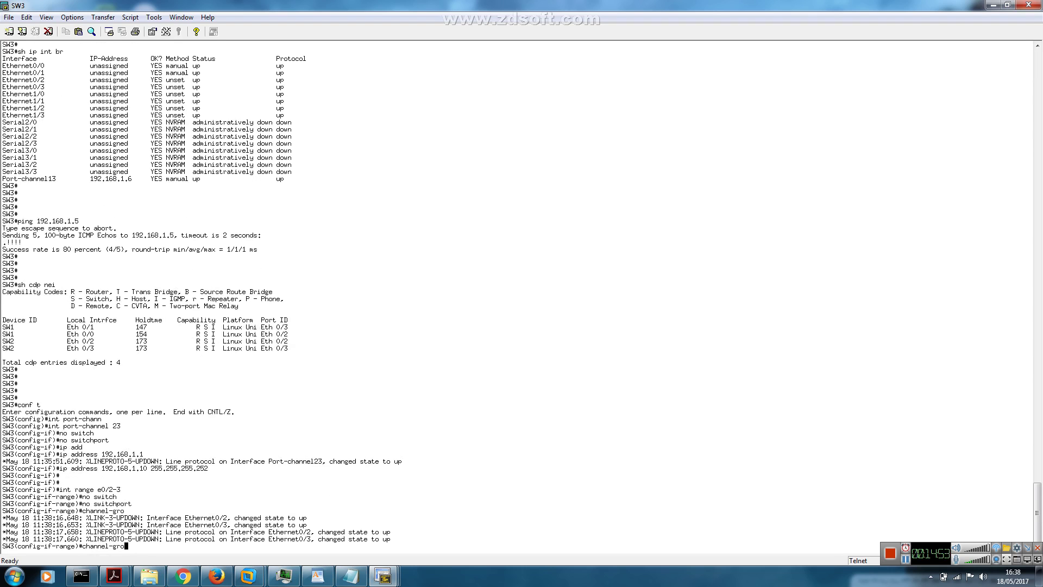
pyautogui.press('Tab')
pyautogui.write('23')
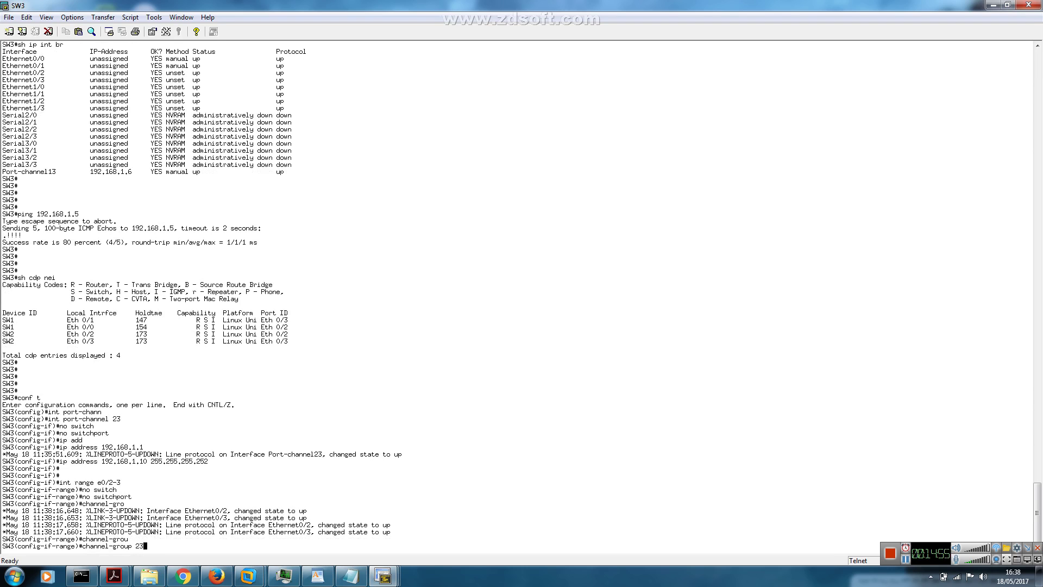
pyautogui.write(' mode')
pyautogui.press('?')
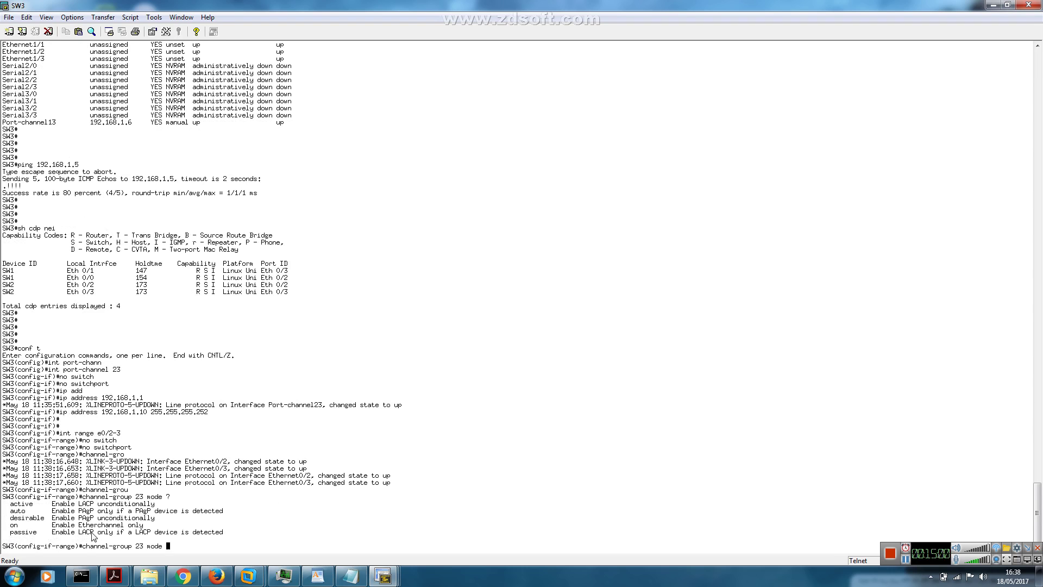
pyautogui.write('passive')
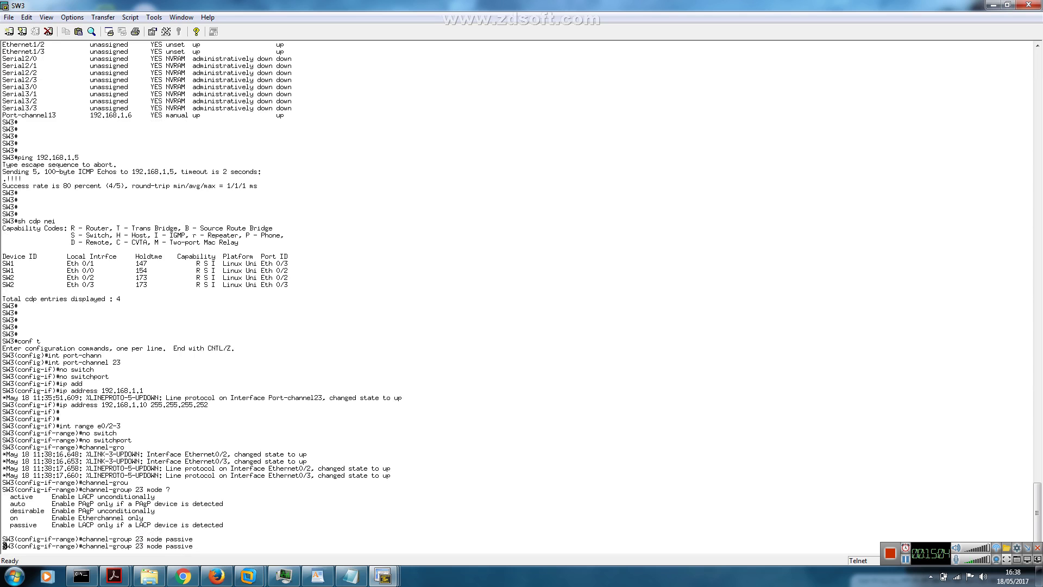
pyautogui.press('Return')
pyautogui.press('Return')
pyautogui.press('Return')
pyautogui.hotkey('ctrl', 'z')
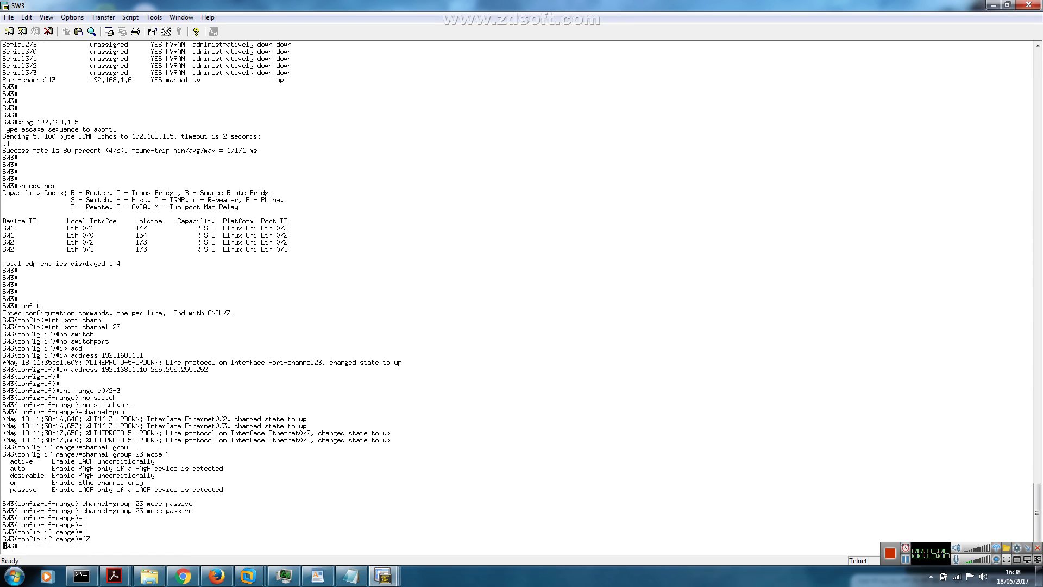
# Display the brief IP interface status on SW3 and check the port-channel 23 address
pyautogui.press('Return')
pyautogui.press('Return')
pyautogui.press('Return')
pyautogui.write('sh i int')
pyautogui.press('BackSpace')
pyautogui.press('BackSpace')
pyautogui.press('BackSpace')
pyautogui.press('BackSpace')
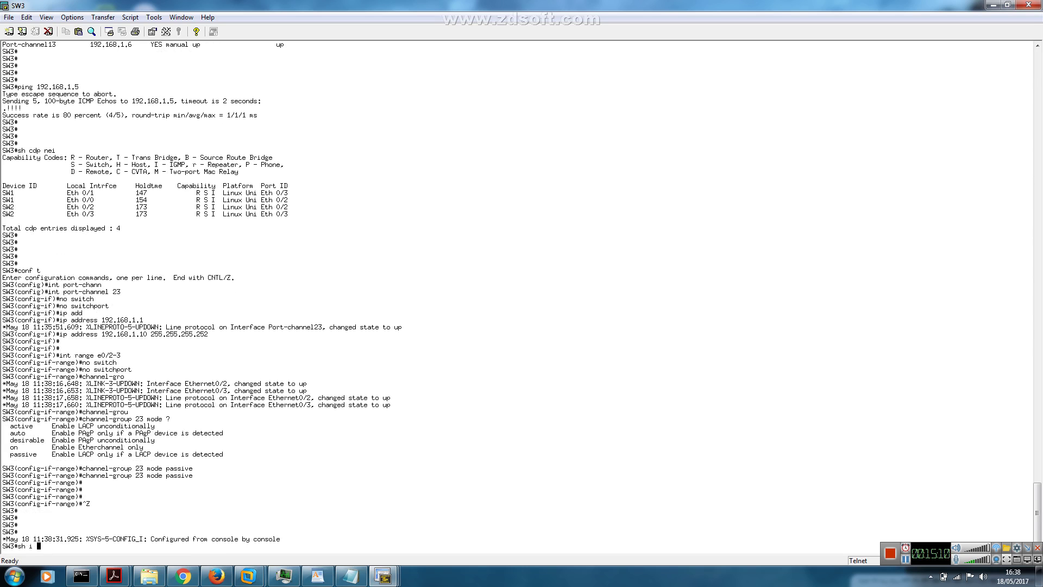
pyautogui.write('p int br')
pyautogui.press('Return')
pyautogui.press('Return')
pyautogui.press('Return')
pyautogui.press('Return')
pyautogui.press('Return')
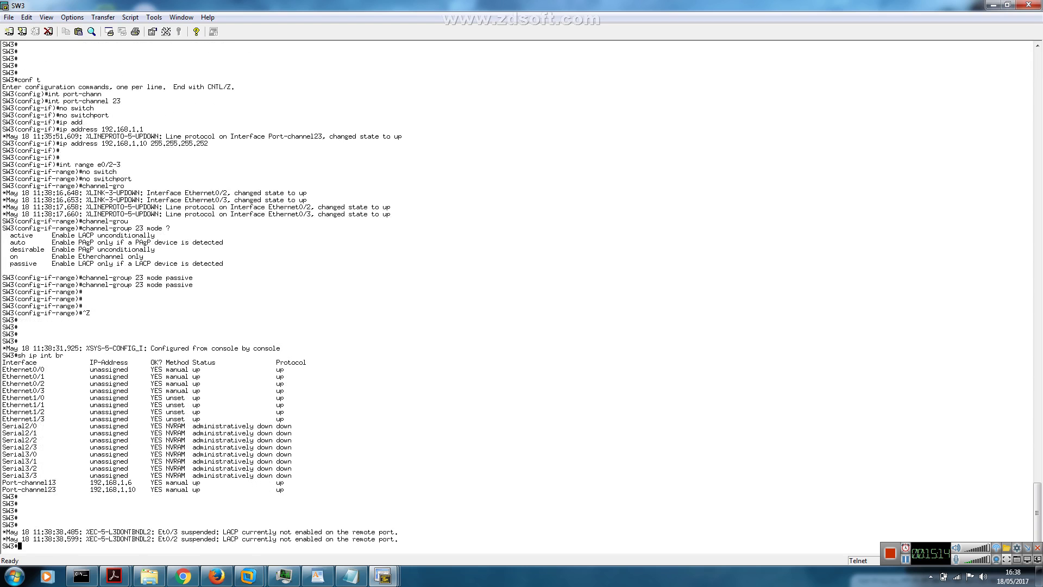
# Display the EtherChannel summary on SW3 and examine the state of the group 23 ports
pyautogui.write('sh etherchannel summ')
pyautogui.press('Tab')
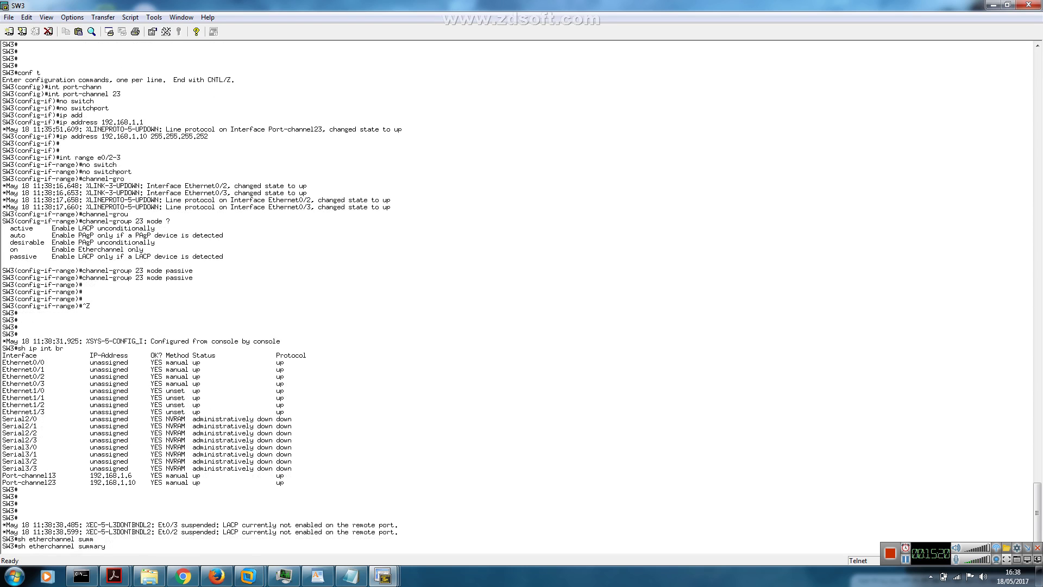
pyautogui.press('Return')
pyautogui.press('Return')
pyautogui.press('Return')
pyautogui.press('Return')
pyautogui.press('Return')
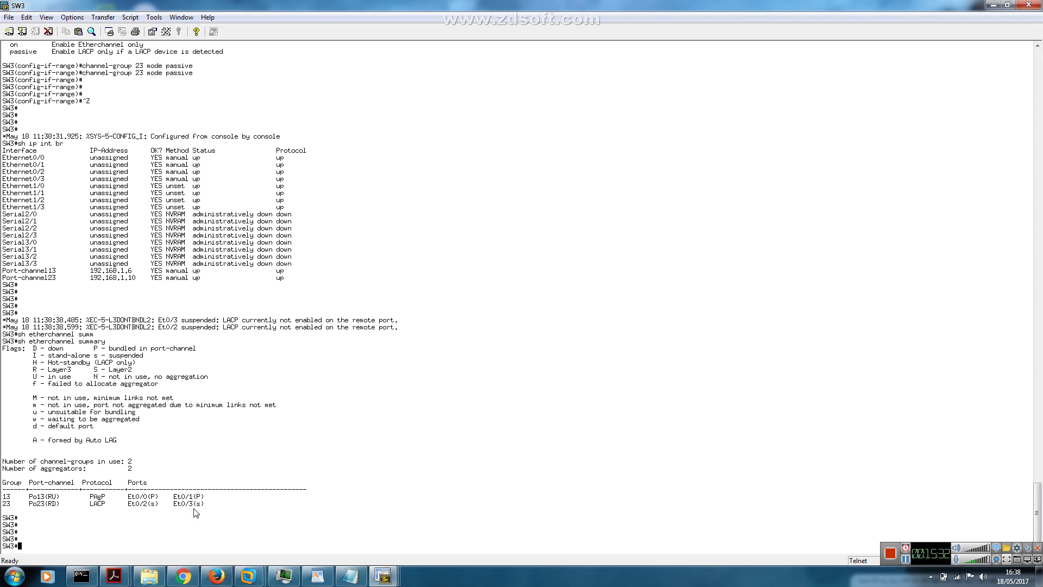
# Switch to the SW2 console and display the EtherChannel summary again to check group 23
pyautogui.moveTo(386, 580)
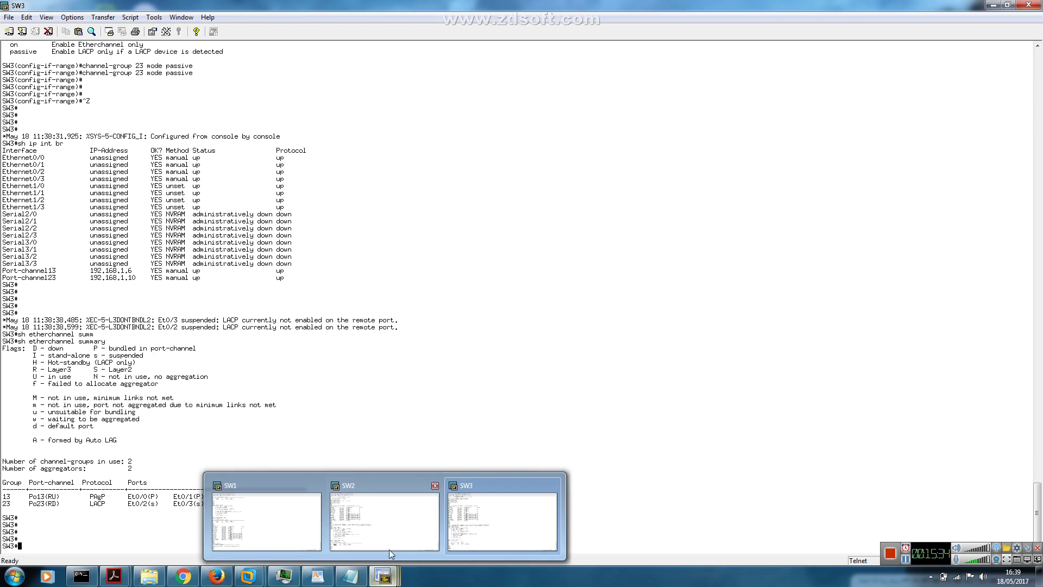
pyautogui.click(394, 527)
pyautogui.click(406, 506)
pyautogui.press('Return')
pyautogui.press('Return')
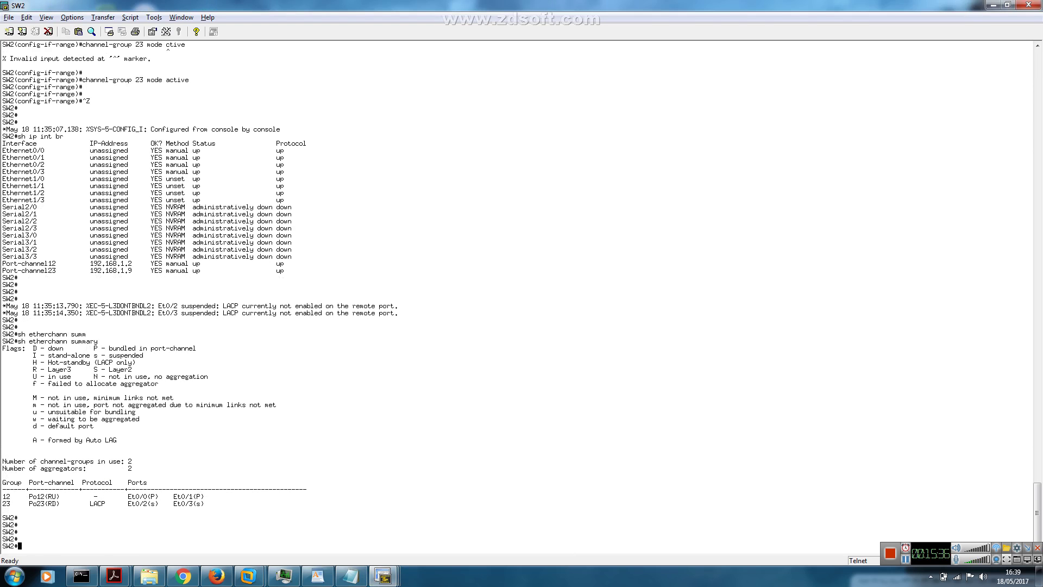
pyautogui.press('Up')
pyautogui.press('Return')
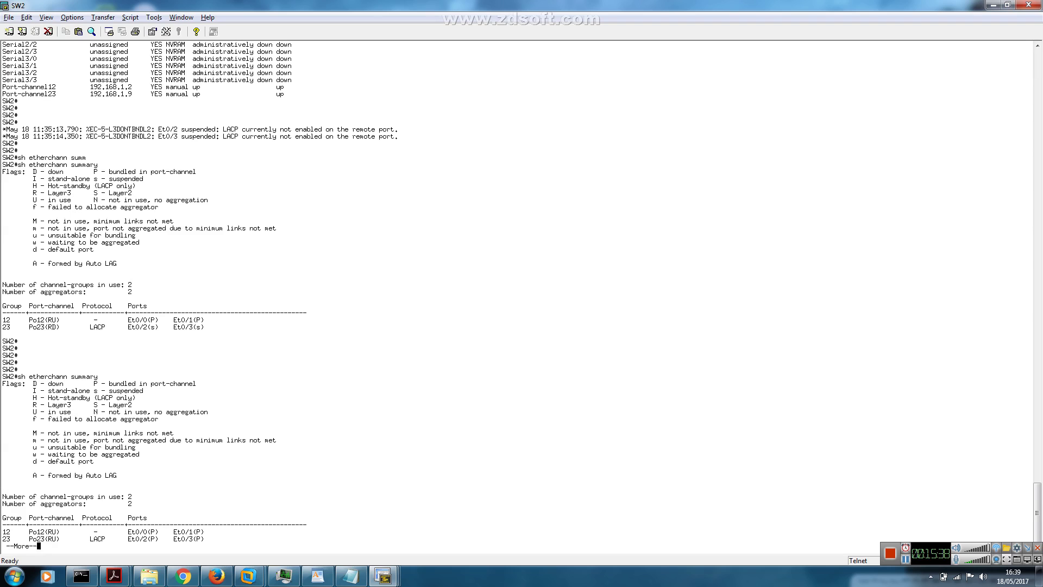
pyautogui.press('Return')
pyautogui.press('Return')
pyautogui.press('Return')
pyautogui.press('Return')
pyautogui.press('Return')
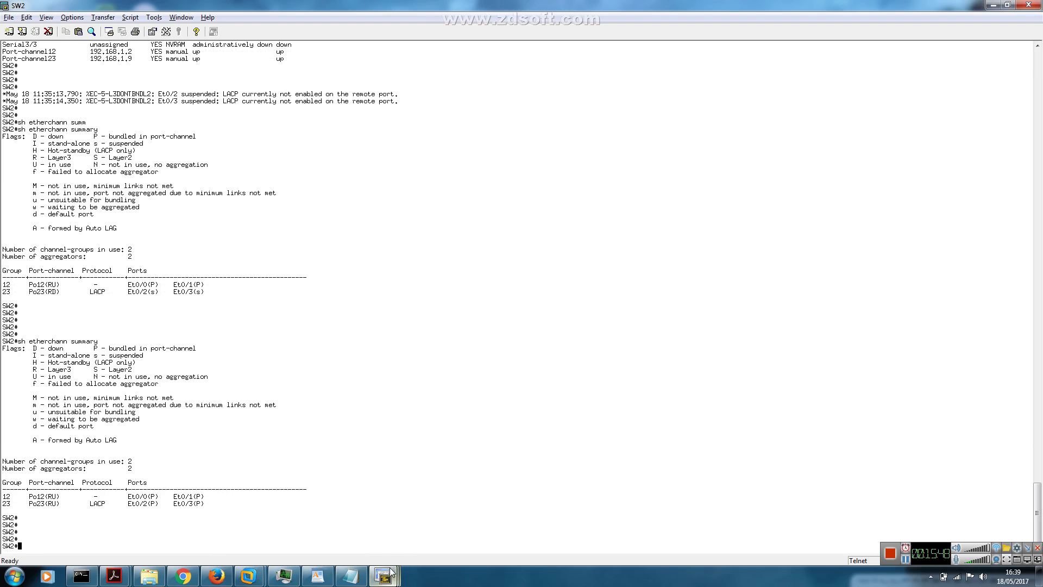
# Return to the SW3 console and redisplay the EtherChannel summary to recheck group 23
pyautogui.moveTo(391, 573)
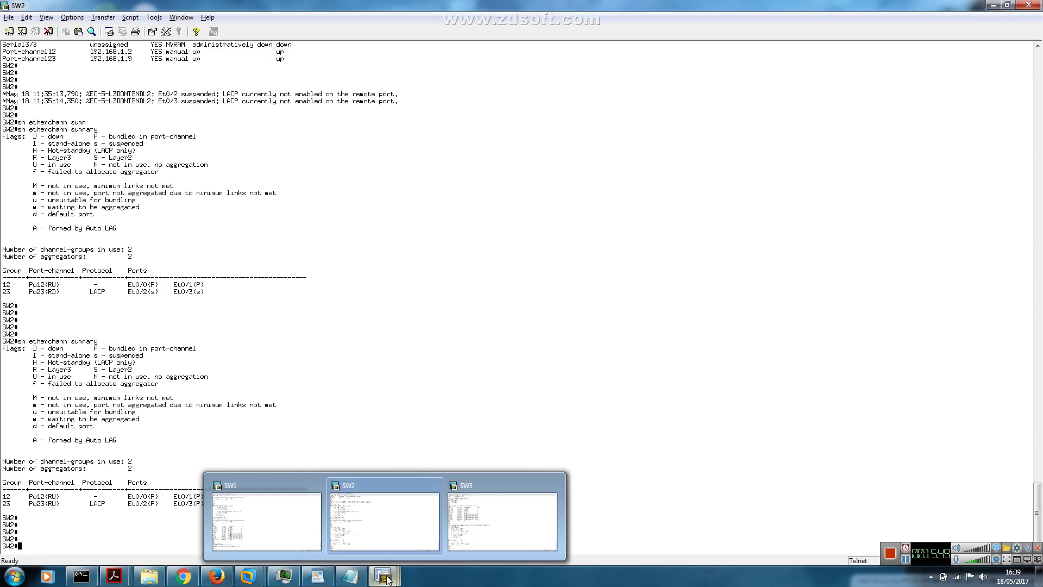
pyautogui.click(485, 530)
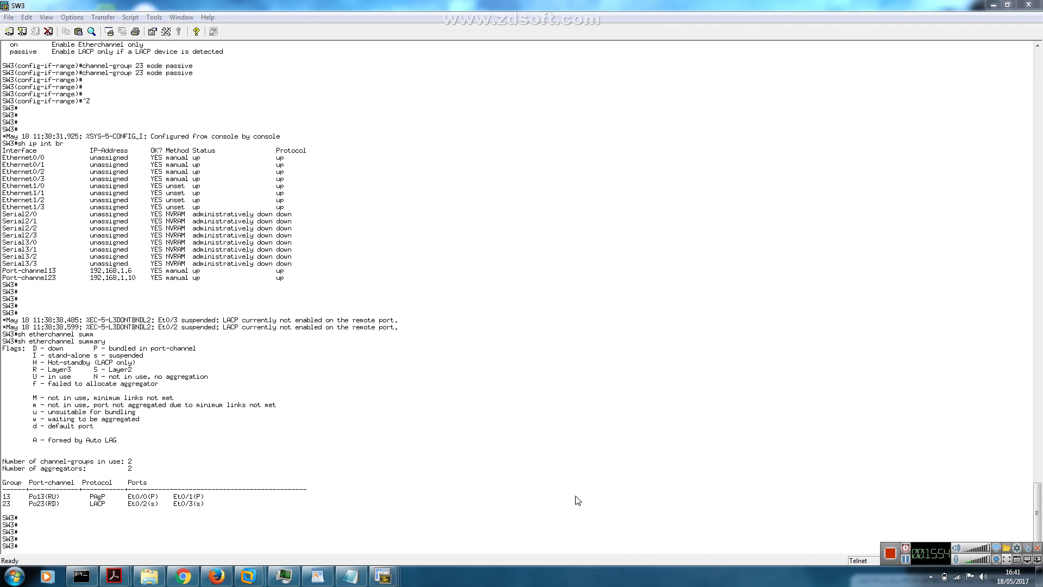
pyautogui.click(390, 532)
pyautogui.press('Return')
pyautogui.press('Return')
pyautogui.press('Return')
pyautogui.press('Return')
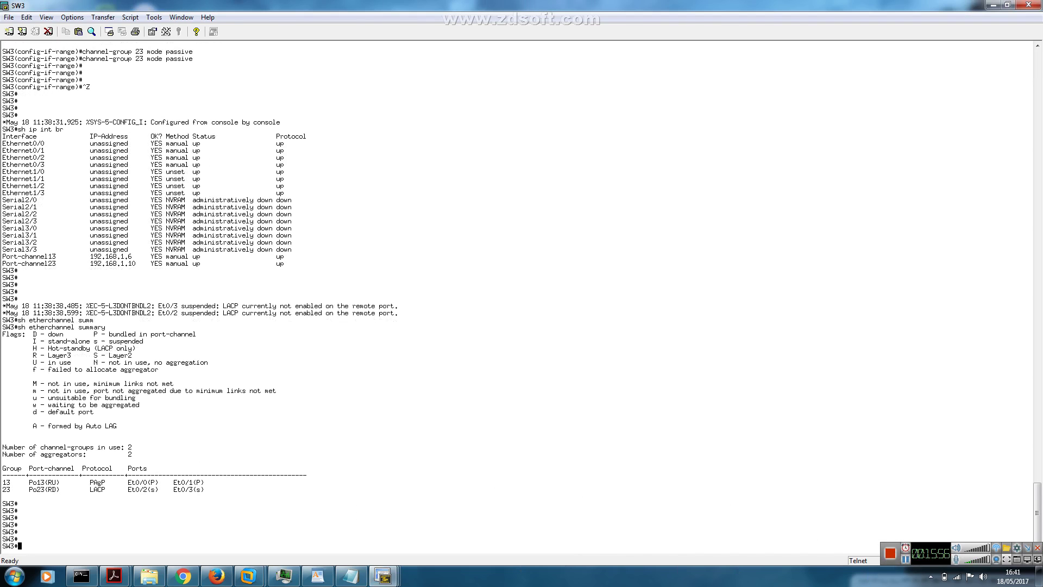
pyautogui.press('Up')
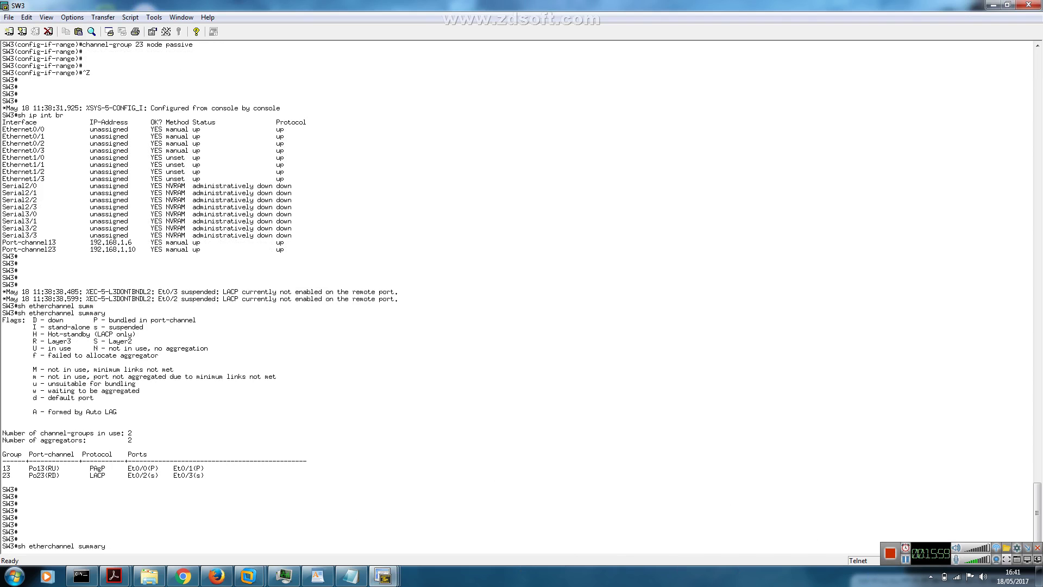
pyautogui.press('Return')
pyautogui.press('Return')
pyautogui.press('Return')
pyautogui.press('Return')
pyautogui.press('Return')
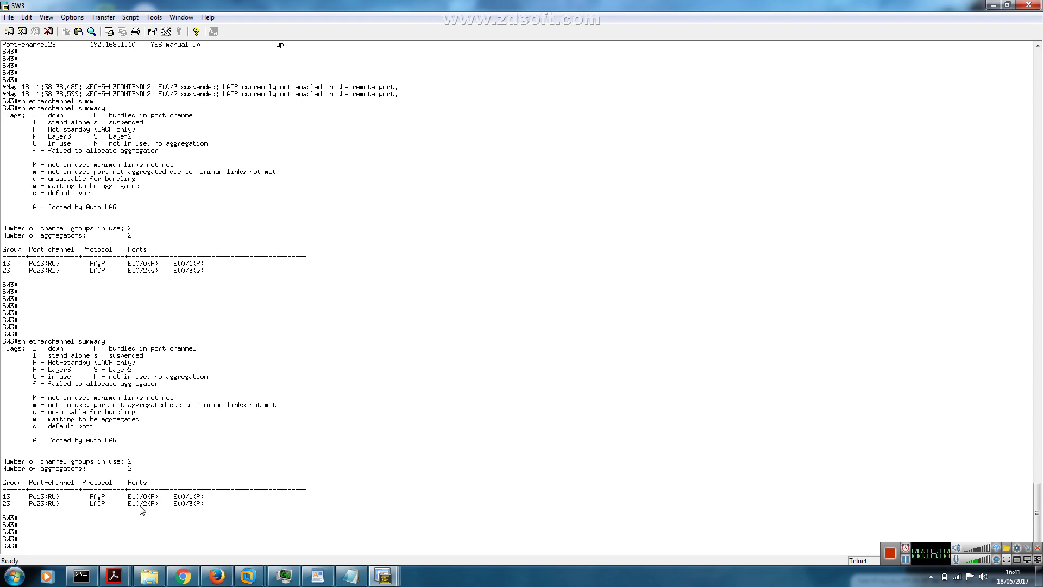
# Show the brief IP interface list on SW3 again to review the port-channel 13 and 23 addresses
pyautogui.press('Return')
pyautogui.press('Return')
pyautogui.press('Return')
pyautogui.write('sh ip int br')
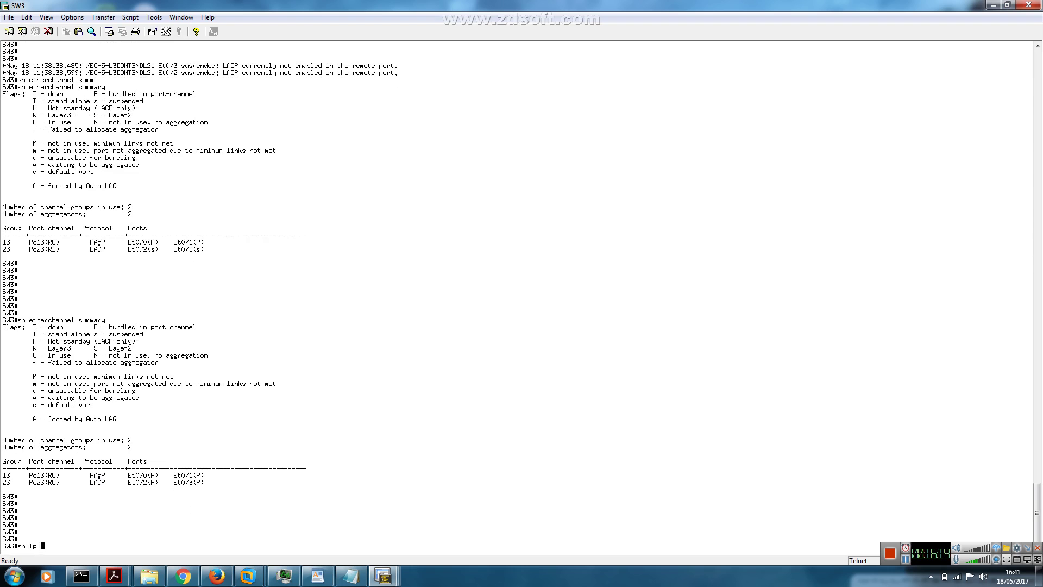
pyautogui.press('Return')
pyautogui.press('Return')
pyautogui.press('Return')
pyautogui.press('Return')
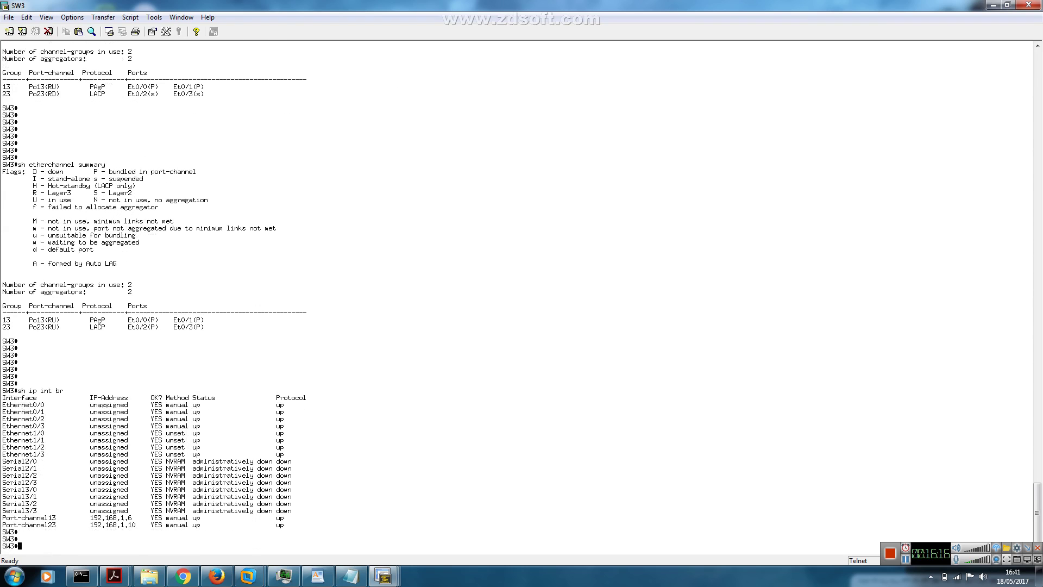
# Ping SW2's port-channel 23 address 192.168.1.9 from SW3
pyautogui.write('ping ')
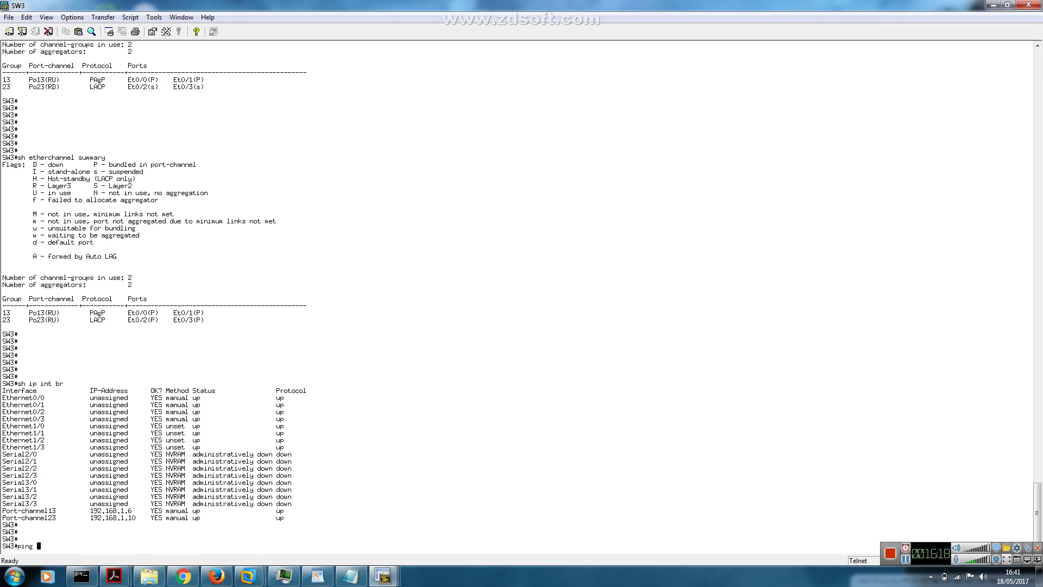
pyautogui.write('192.168.1.9')
pyautogui.press('Return')
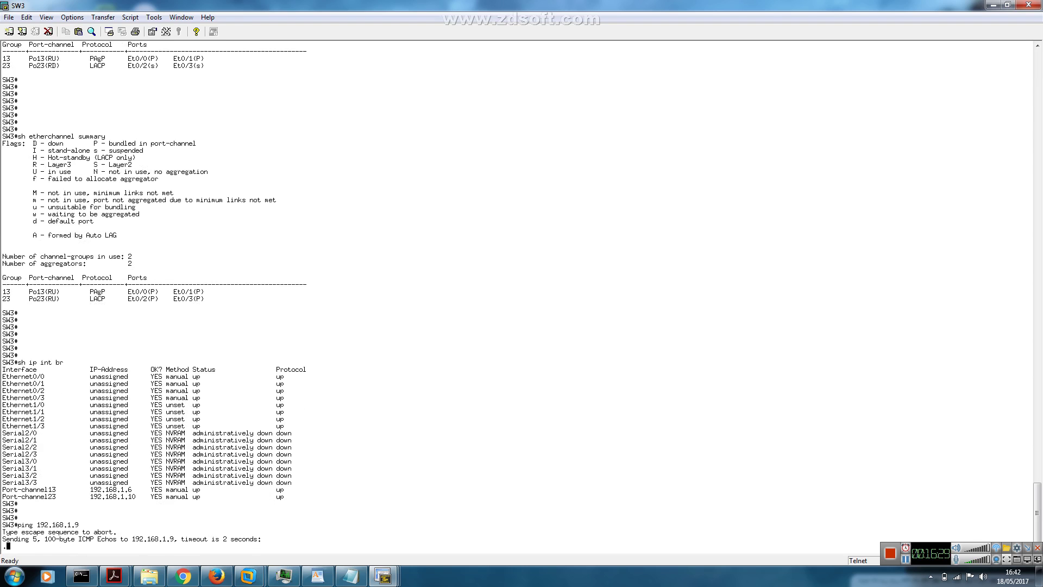
pyautogui.press('Return')
pyautogui.press('Return')
pyautogui.press('Return')
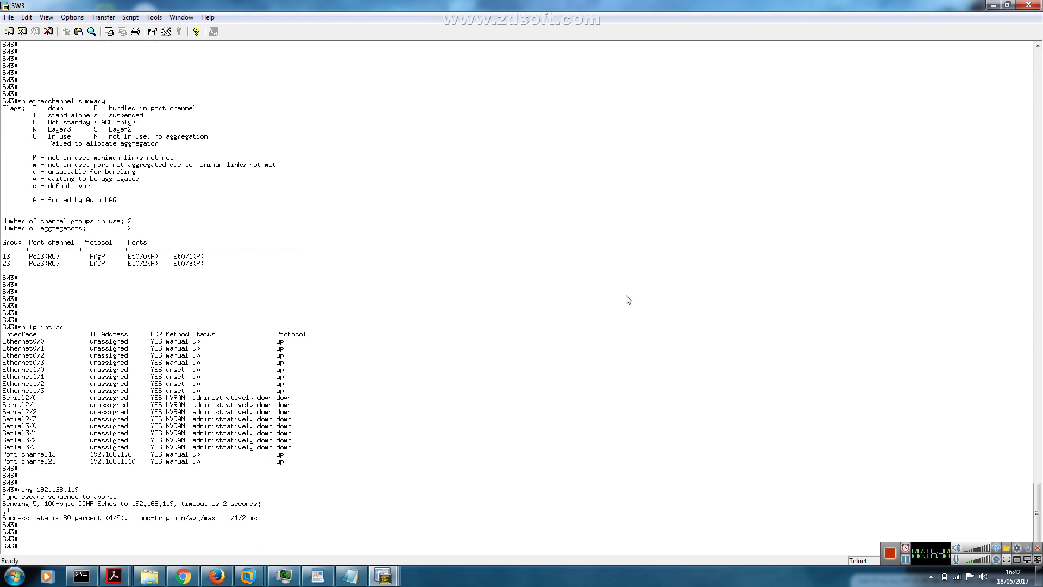
# Switch to the SW2 console and display the brief IP interface status to review its port-channels
pyautogui.moveTo(390, 577)
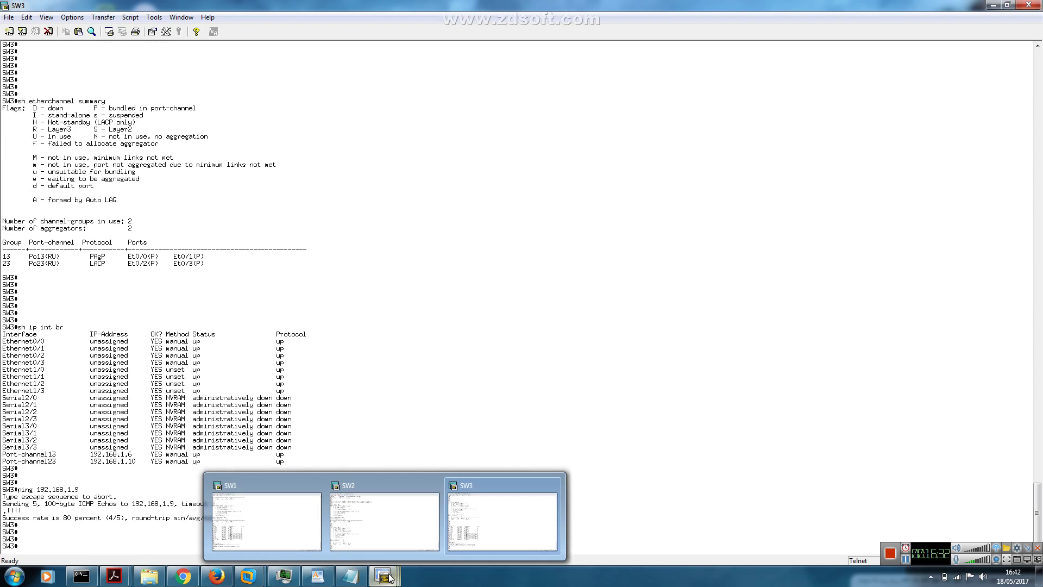
pyautogui.click(385, 535)
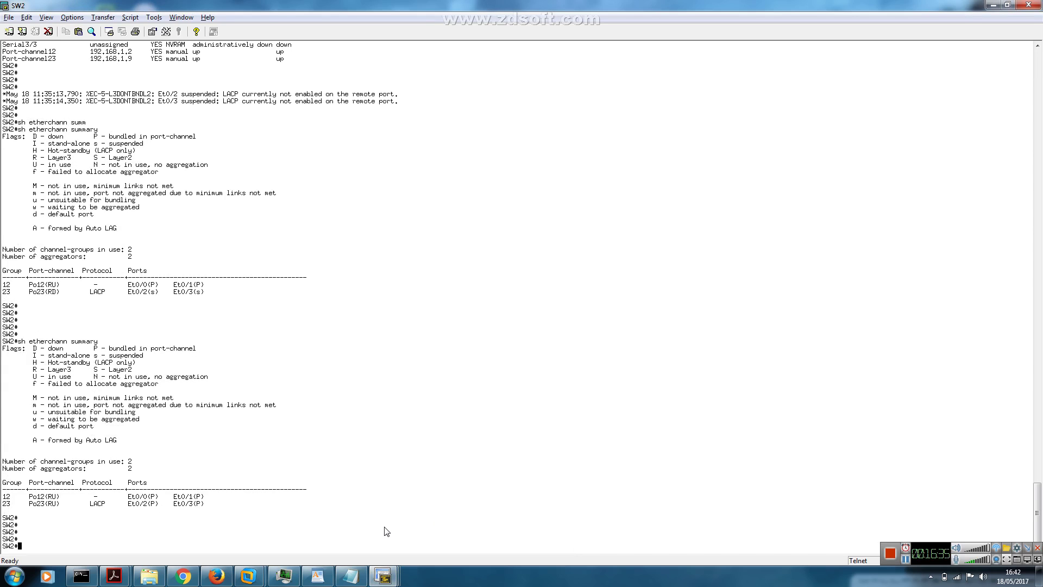
pyautogui.press('Return')
pyautogui.press('Return')
pyautogui.press('Return')
pyautogui.write('sh ip int br')
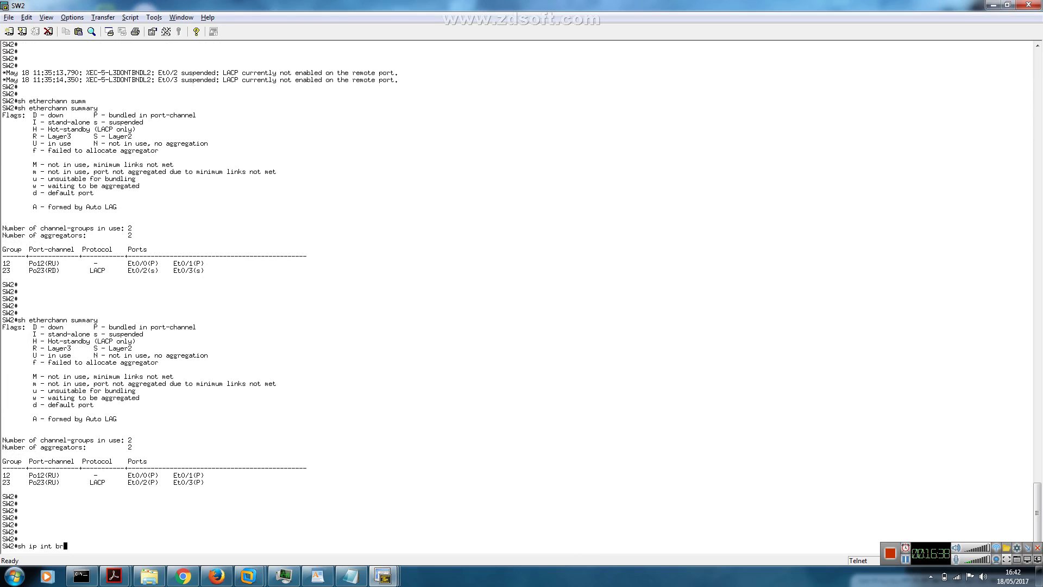
pyautogui.press('Return')
pyautogui.press('Return')
pyautogui.press('Return')
# Ping SW3's port-channel 23 address 192.168.1.10 from SW2
pyautogui.write('ping 192.168.1.10')
pyautogui.press('Return')
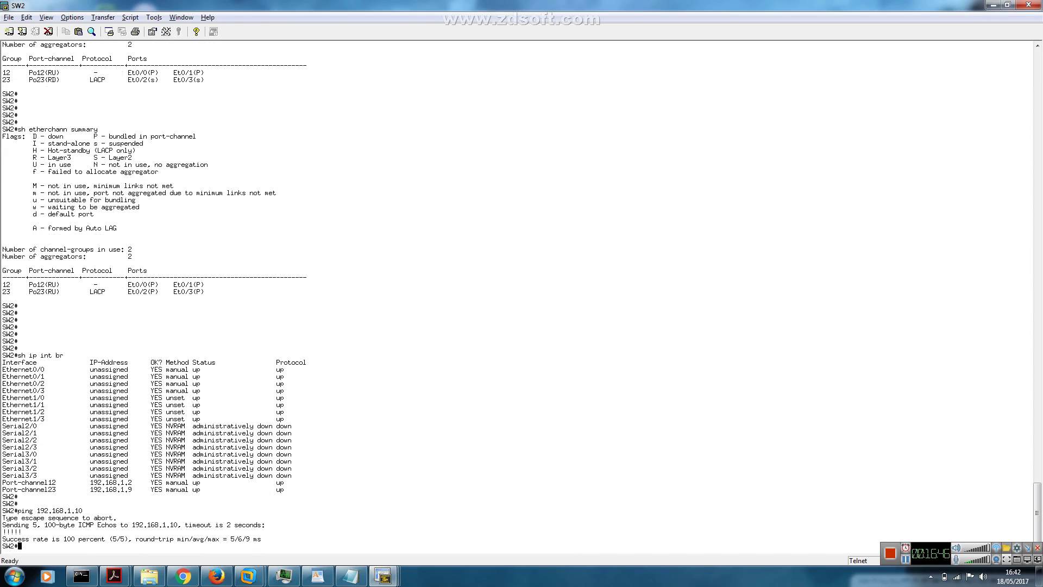
pyautogui.press('Return')
pyautogui.press('Return')
pyautogui.press('Return')
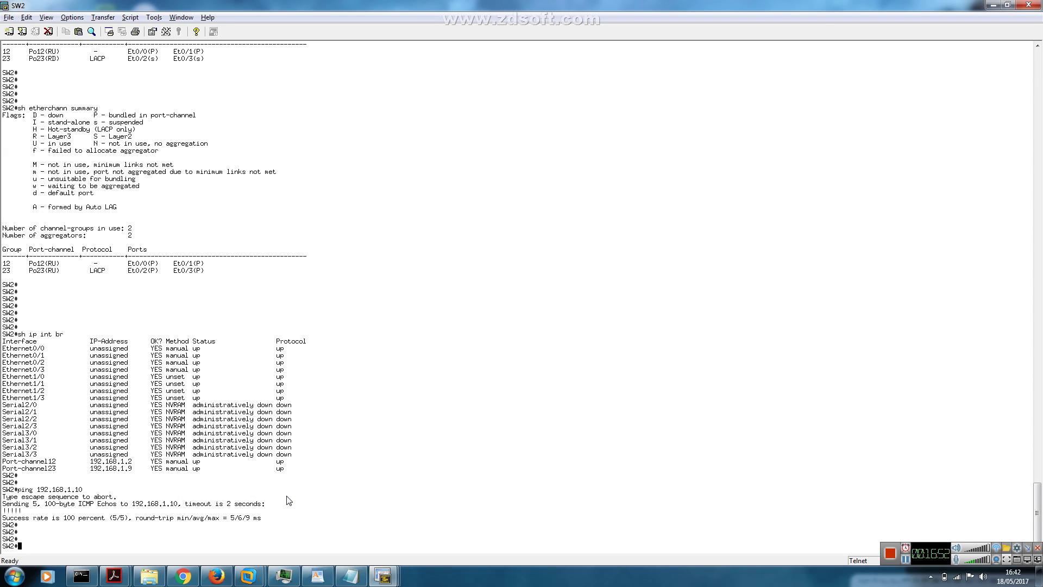
# Switch to Firefox and view the lab topology diagram in the IOU Web Interface
pyautogui.click(216, 576)
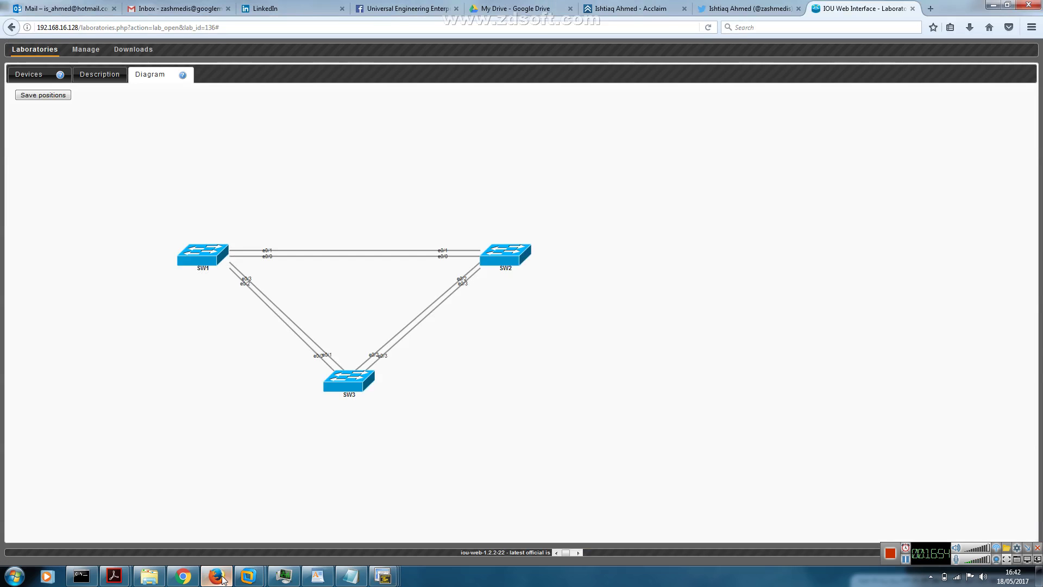